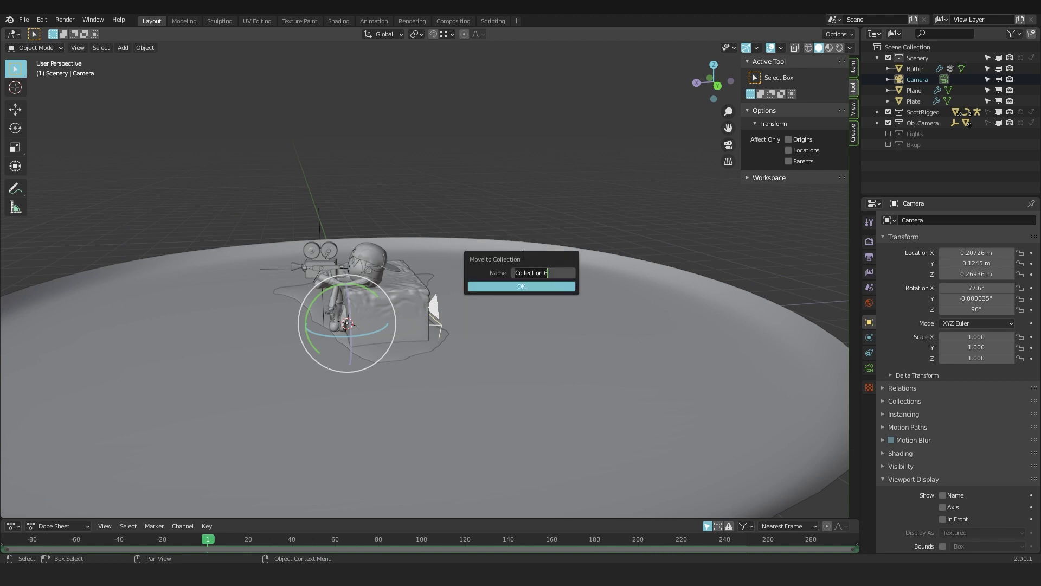
# Move the camera into a new collection named Cam.Rig.
pyautogui.write('Cam.R')
pyautogui.press('Return')
# Clear the camera's rotation, location and scale, and raise it about 4.65 m along Z.
pyautogui.moveTo(522, 252); pyautogui.dragTo(462, 324, button='middle')
pyautogui.hotkey('alt', 'r')
pyautogui.hotkey('alt', 'g')
pyautogui.hotkey('alt', 's')
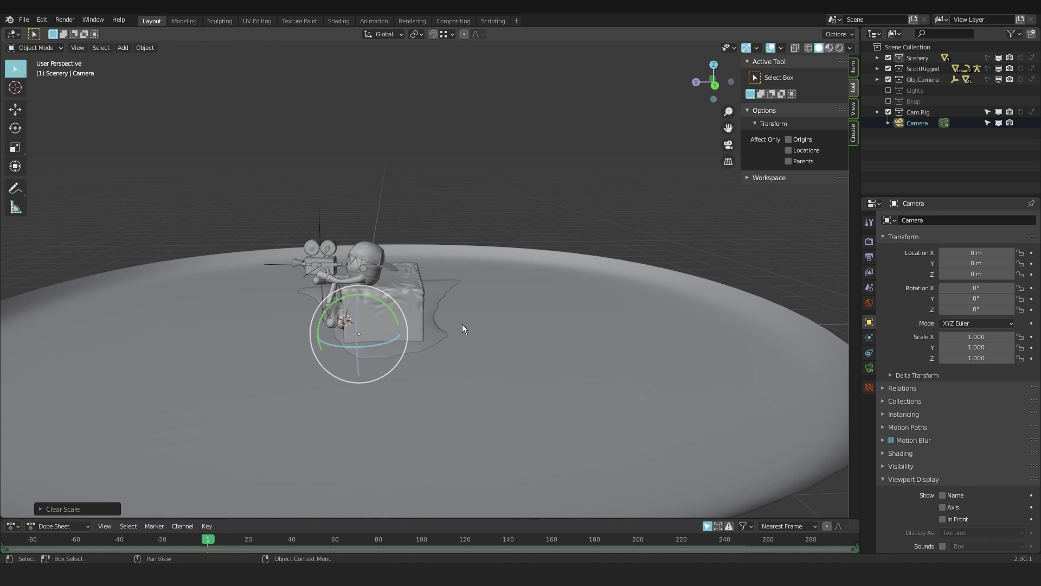
pyautogui.press('g')
pyautogui.press('z')
pyautogui.click(486, 496)
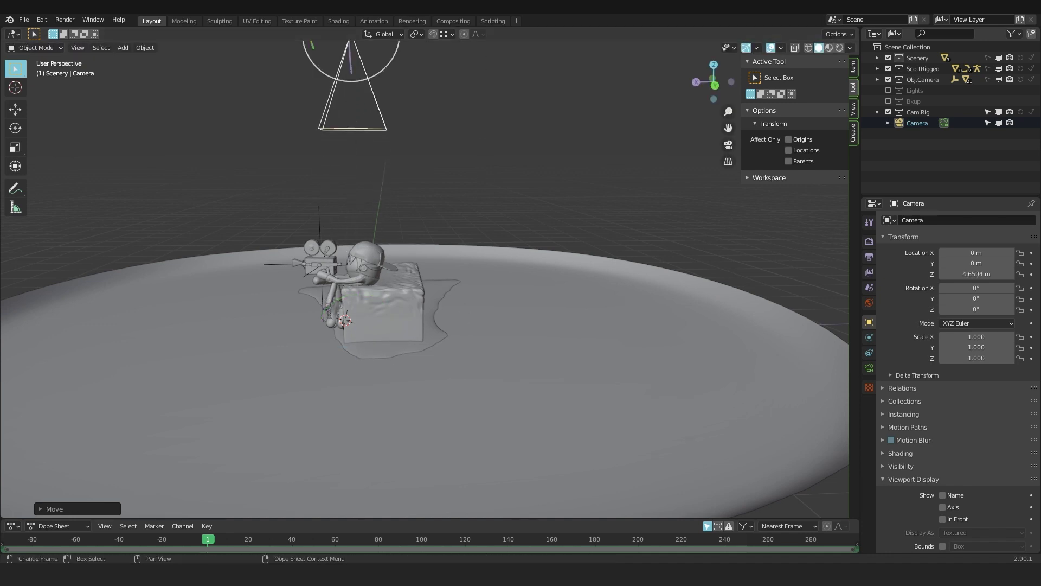
# Add a cube-shaped empty to the scene.
pyautogui.moveTo(412, 230); pyautogui.dragTo(396, 295, button='middle')
pyautogui.hotkey('shift', 'a')
pyautogui.moveTo(399, 287)
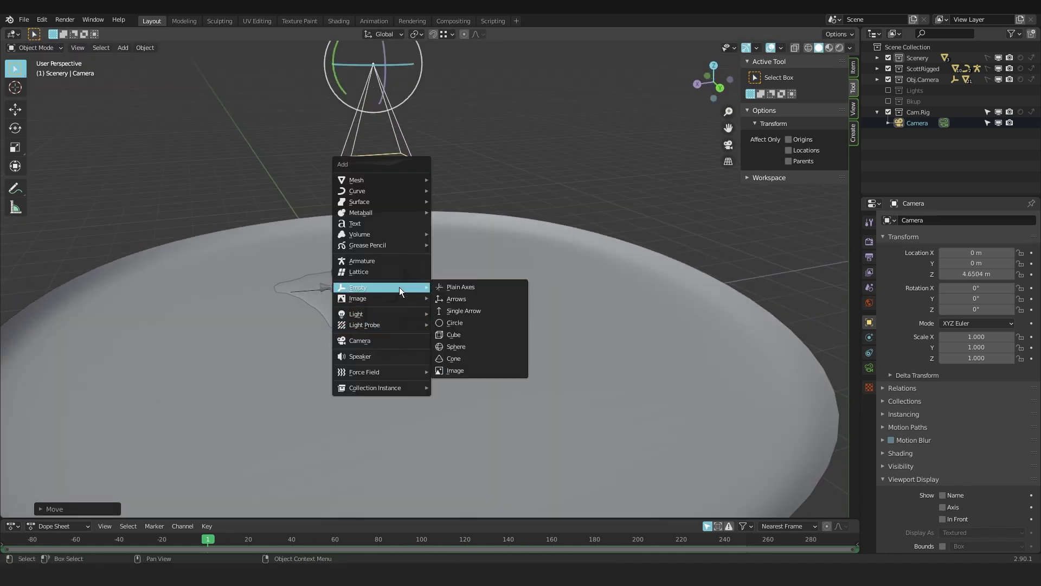
pyautogui.click(471, 333)
# Move the empty from the Scenery collection into Cam.Rig and clear its location and scale.
pyautogui.moveTo(471, 331); pyautogui.dragTo(430, 328, button='middle')
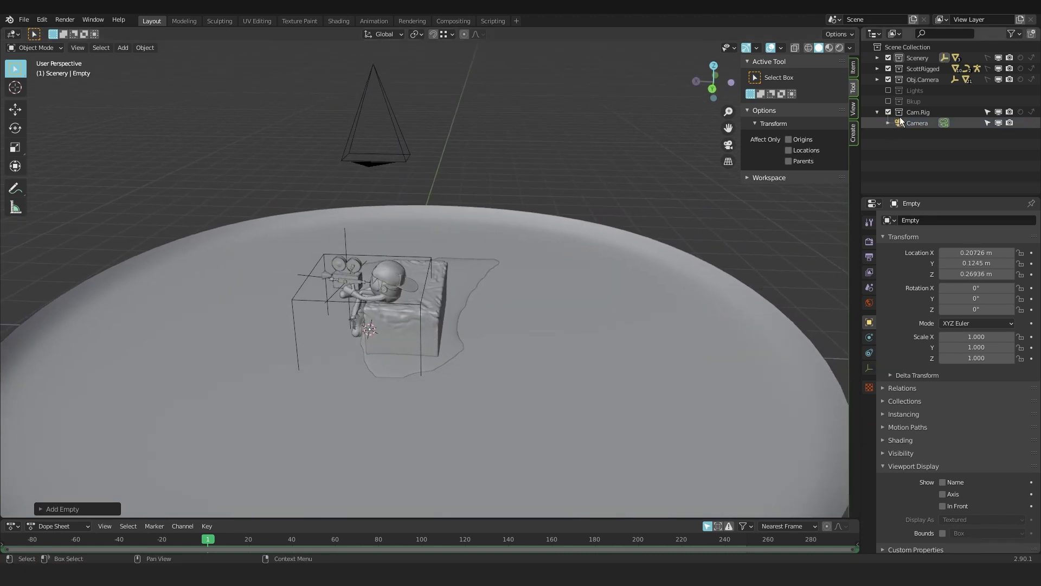
pyautogui.click(877, 58)
pyautogui.moveTo(919, 79); pyautogui.dragTo(917, 152)
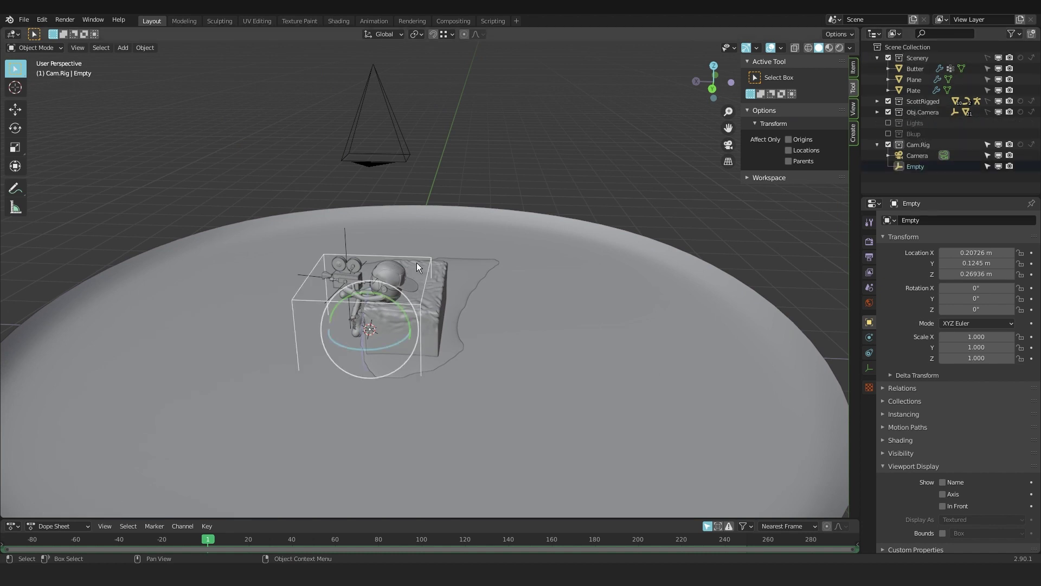
pyautogui.hotkey('alt', 'g')
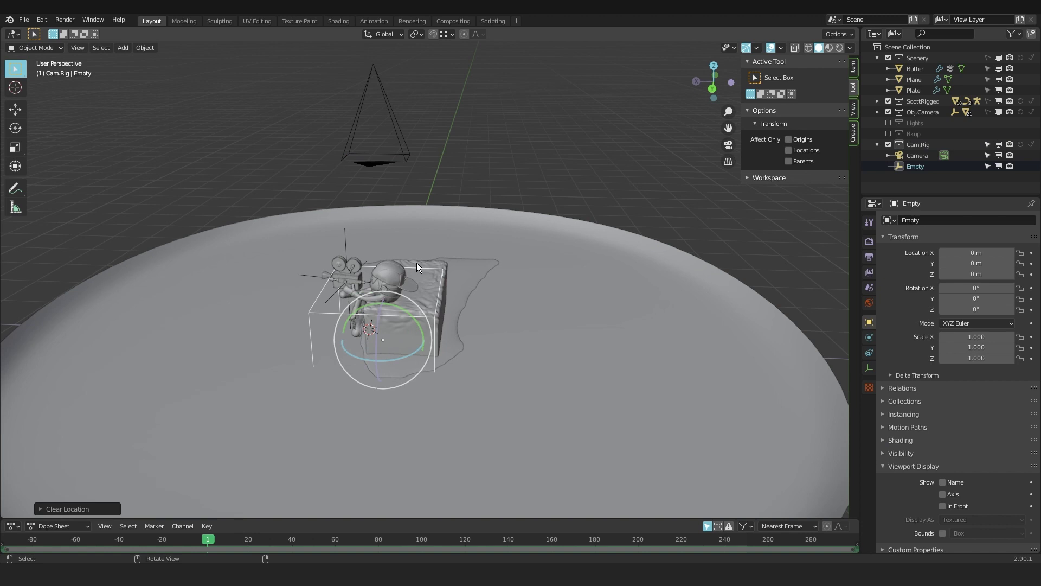
pyautogui.hotkey('alt', 's')
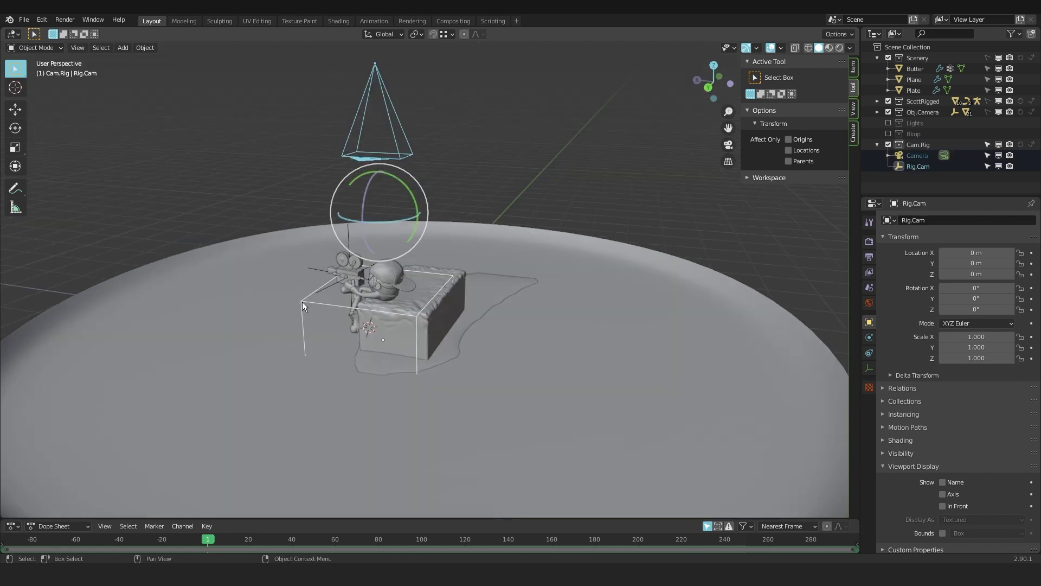
# Parent the camera to the Rig.Cam empty with the Object option and check the framing through the camera.
pyautogui.hotkey('ctrl', 'p')
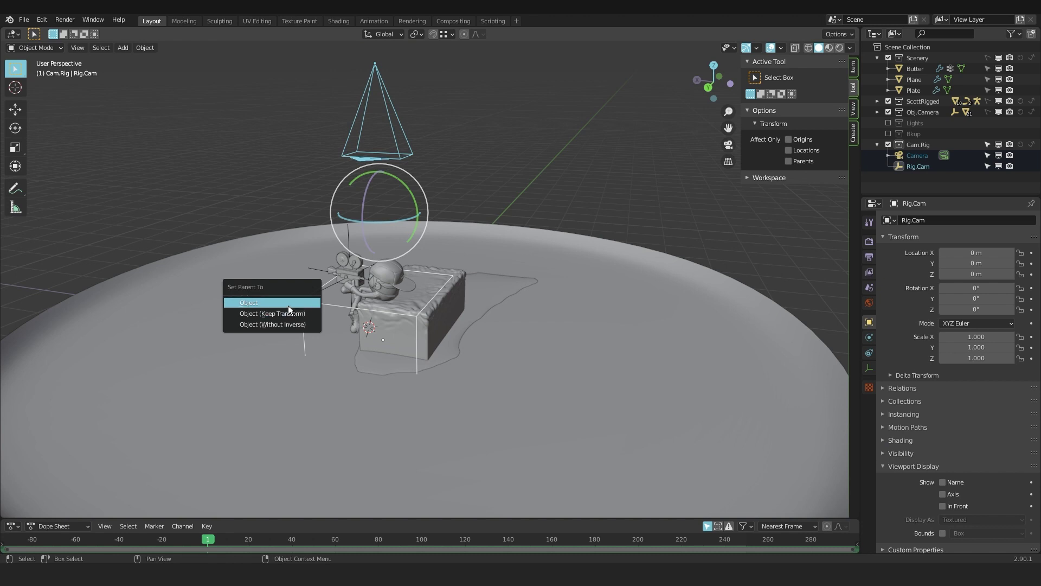
pyautogui.click(288, 305)
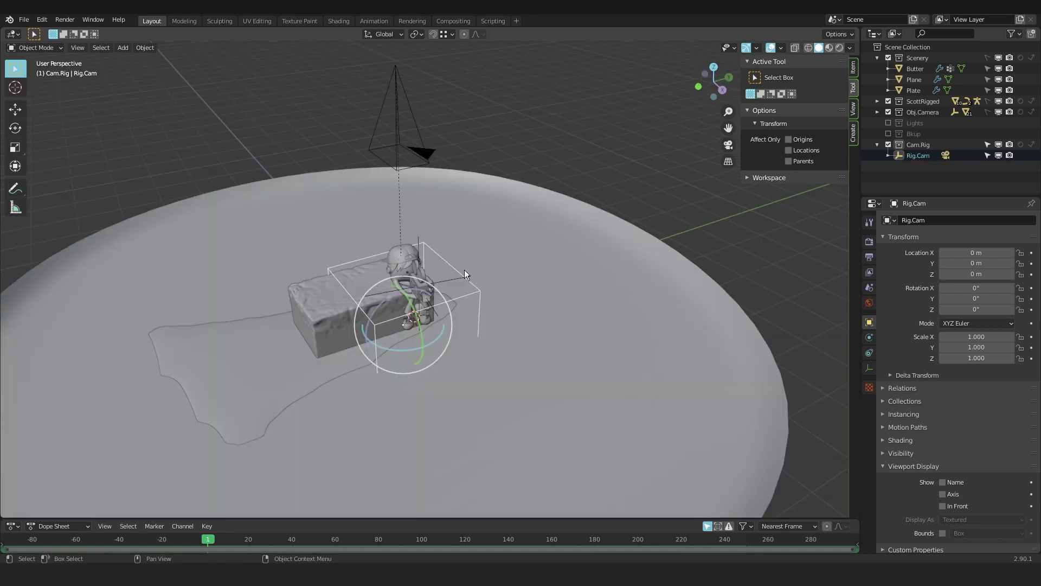
pyautogui.press('KP_0')
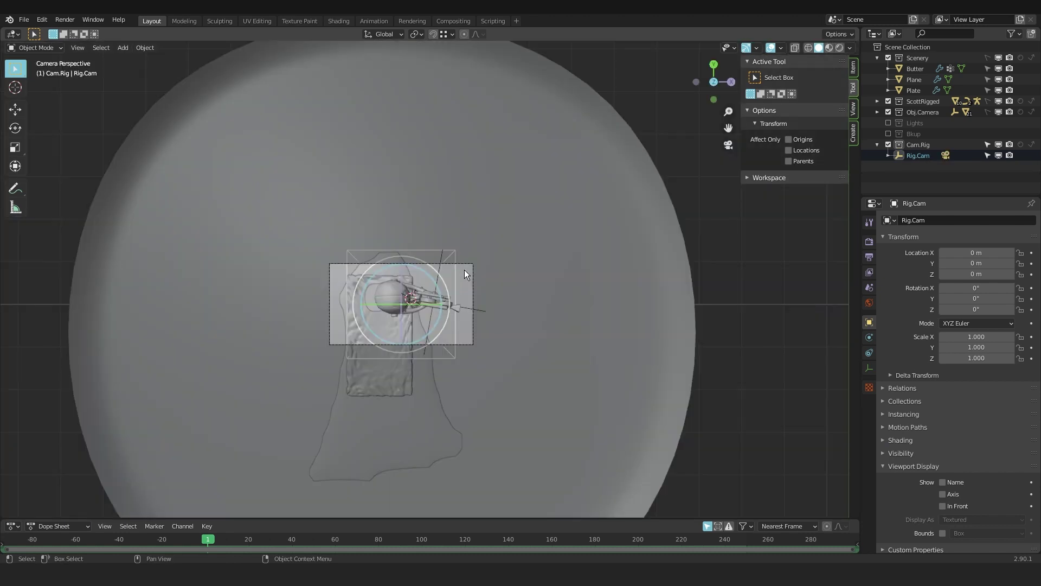
pyautogui.scroll(5, 392, 311)
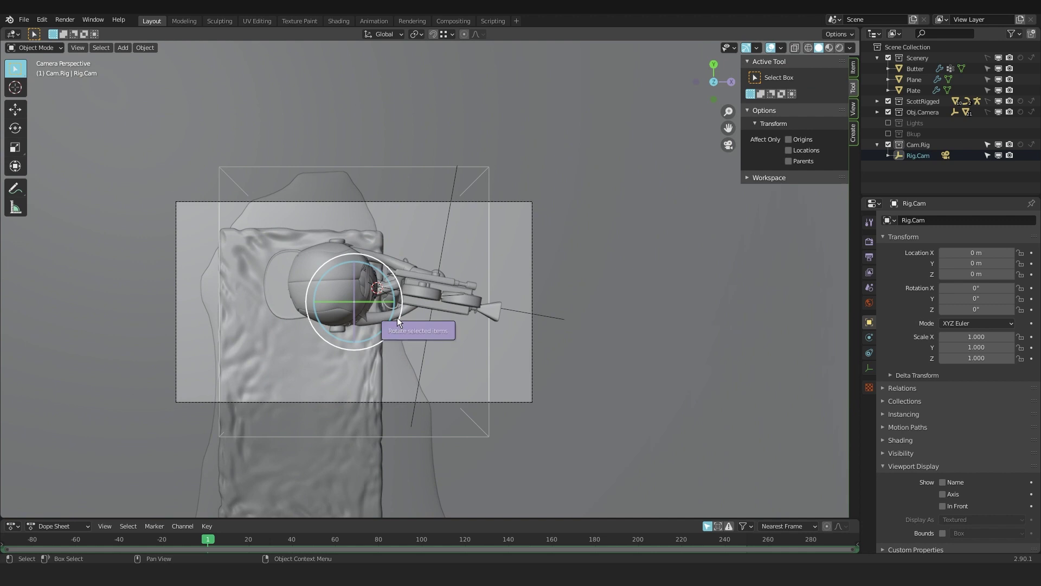
pyautogui.press('KP_0')
pyautogui.moveTo(481, 321); pyautogui.dragTo(416, 259, button='middle')
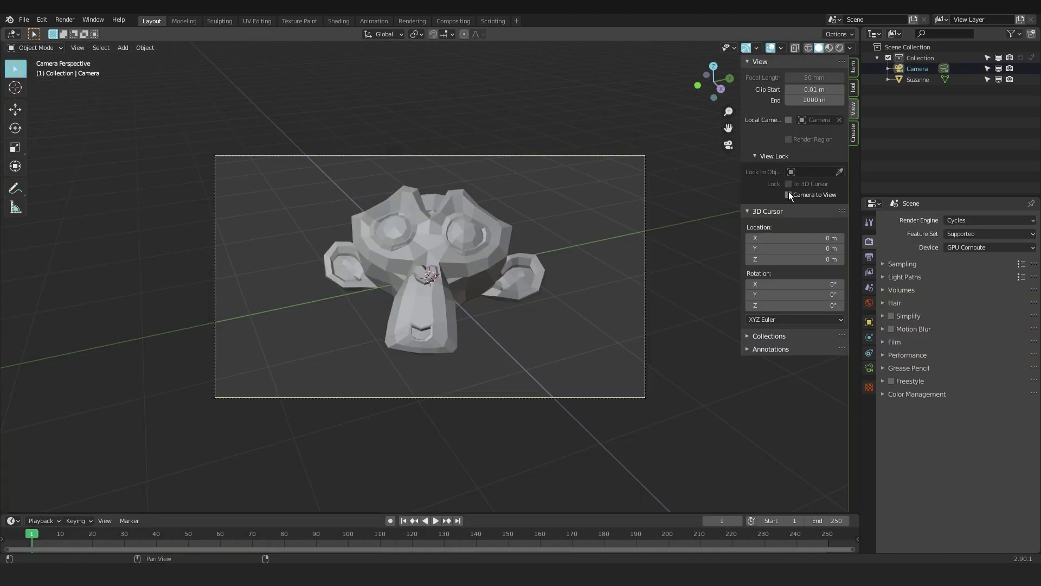
# In the monkey-head scene, lock the camera to the view, enlarge the timeline and turn on auto keying.
pyautogui.click(789, 195)
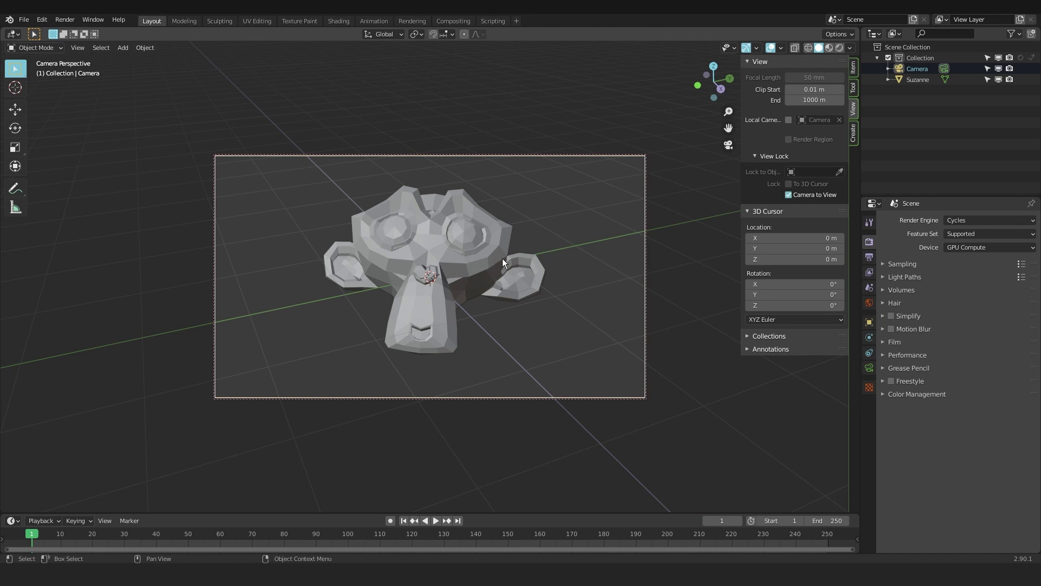
pyautogui.moveTo(477, 511); pyautogui.dragTo(461, 392)
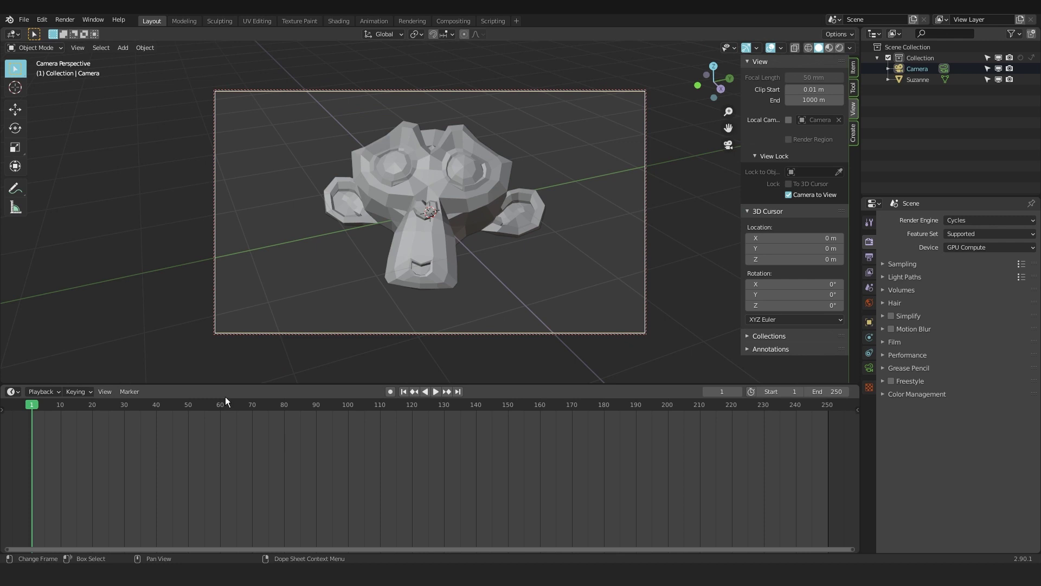
pyautogui.click(390, 391)
# Record camera motion by orbiting and moving the locked camera around the monkey head during playback.
pyautogui.press('space')
pyautogui.click(379, 240)
pyautogui.moveTo(549, 209); pyautogui.dragTo(393, 194, button='middle')
pyautogui.keyDown('ctrl'); pyautogui.moveTo(458, 171); pyautogui.dragTo(476, 251, button='middle'); pyautogui.keyUp('ctrl')
pyautogui.moveTo(542, 211); pyautogui.dragTo(521, 121, button='middle')
pyautogui.moveTo(569, 223); pyautogui.dragTo(468, 222, button='middle')
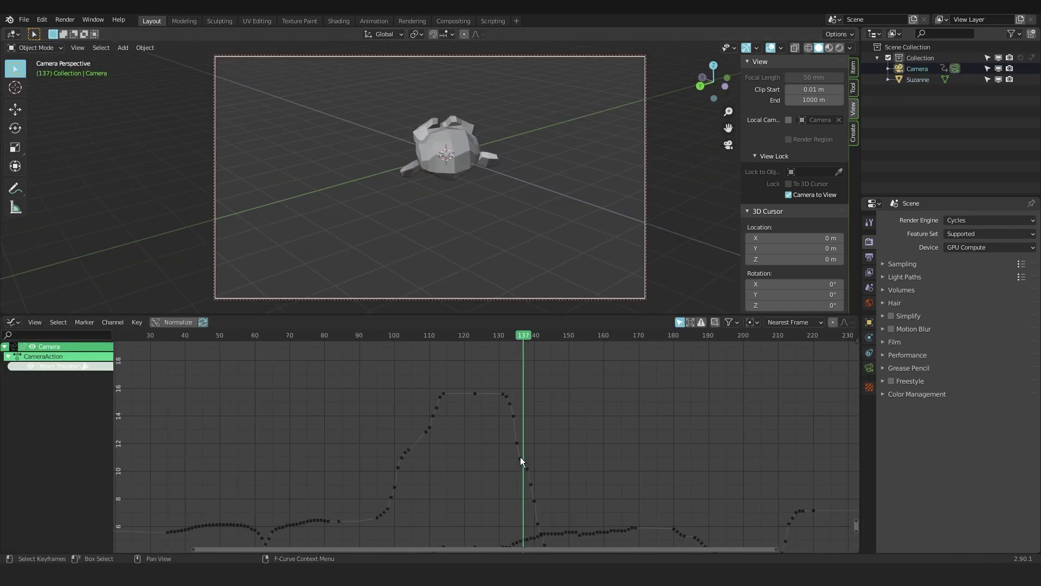
pyautogui.scroll(5, 515, 445)
# Delete two keyframes around frames 133 and 134 on the descending part of the camera's motion curve.
pyautogui.click(505, 382)
pyautogui.press('x')
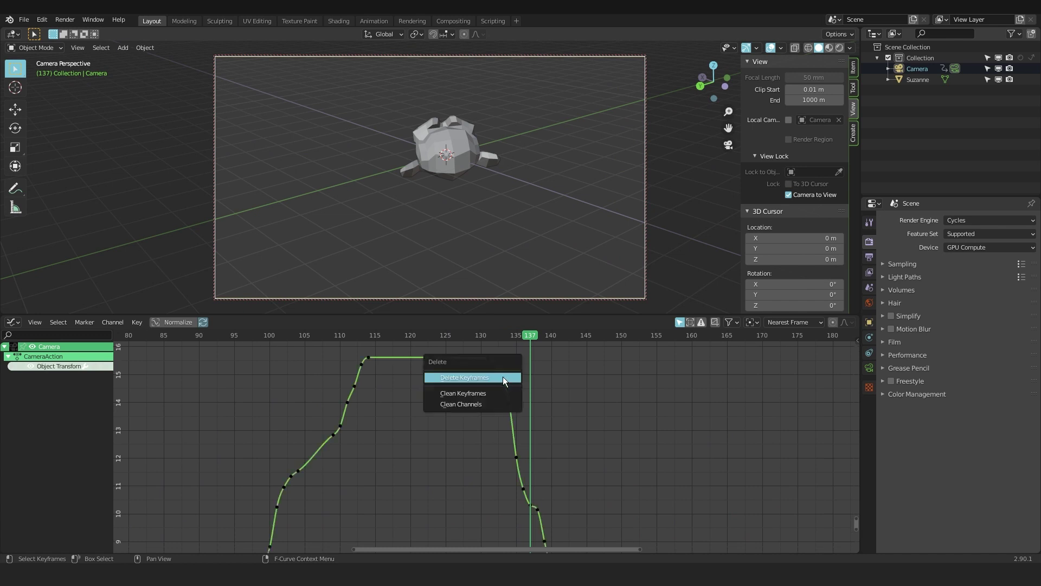
pyautogui.click(502, 377)
pyautogui.click(506, 404)
pyautogui.click(510, 402)
pyautogui.press('x')
pyautogui.click(511, 402)
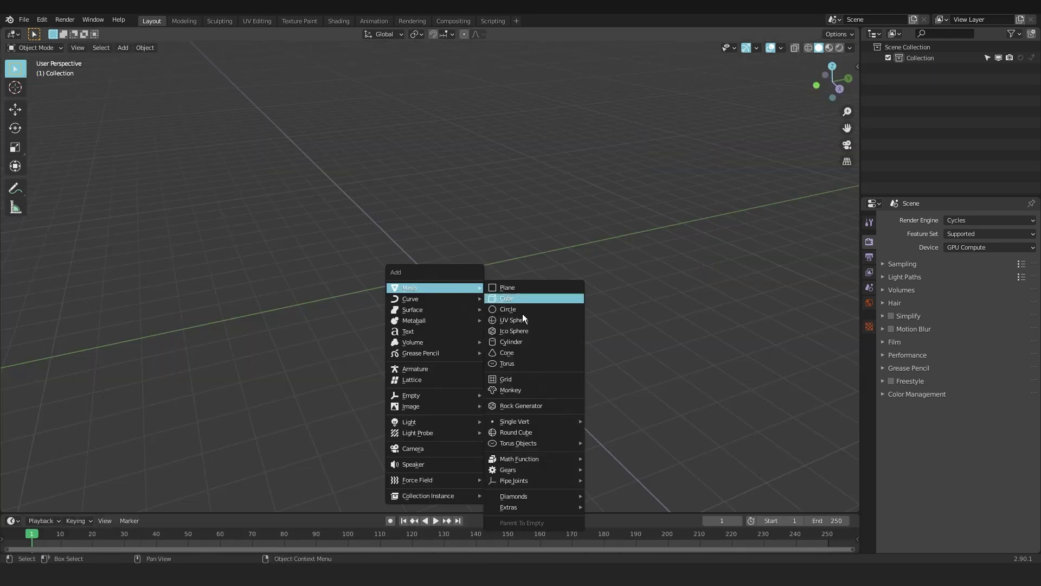
# Add a Bezier curve to the empty scene and scale up its points in Edit Mode.
pyautogui.moveTo(421, 299)
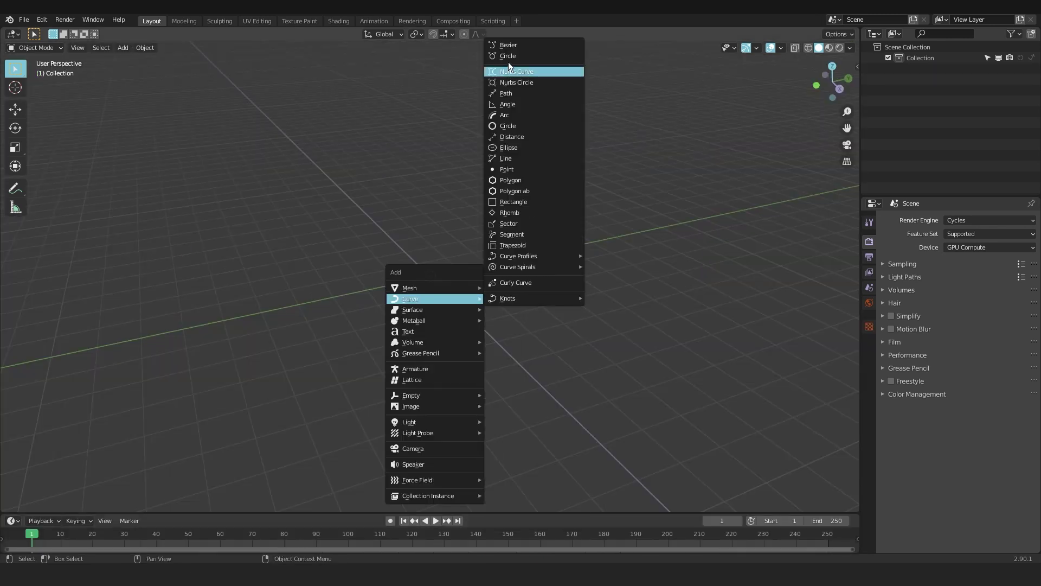
pyautogui.click(509, 46)
pyautogui.press('Tab')
pyautogui.press('s')
pyautogui.click(692, 311)
pyautogui.press('Tab')
# Add a camera beside the Bezier curve and clear its rotation.
pyautogui.hotkey('shift', 'a')
pyautogui.click(457, 473)
pyautogui.hotkey('alt', 'r')
# Give the camera a Follow Path constraint that targets BezierCurve.
pyautogui.click(869, 353)
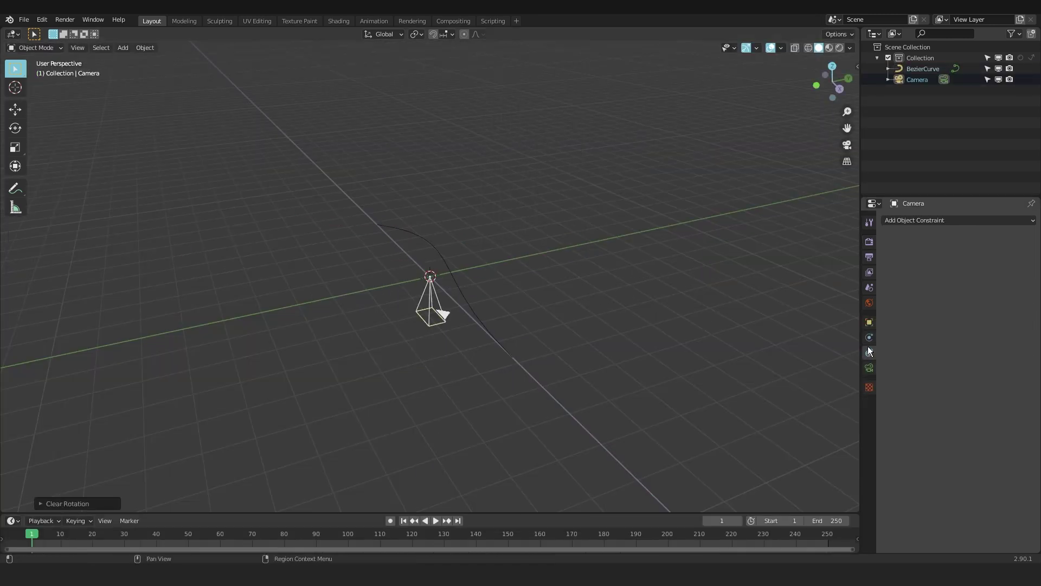
pyautogui.click(931, 220)
pyautogui.click(994, 294)
pyautogui.click(1018, 255)
pyautogui.click(462, 294)
# Set the Follow Path forward axis to X, enable Fixed Position and adjust the offset.
pyautogui.click(947, 282)
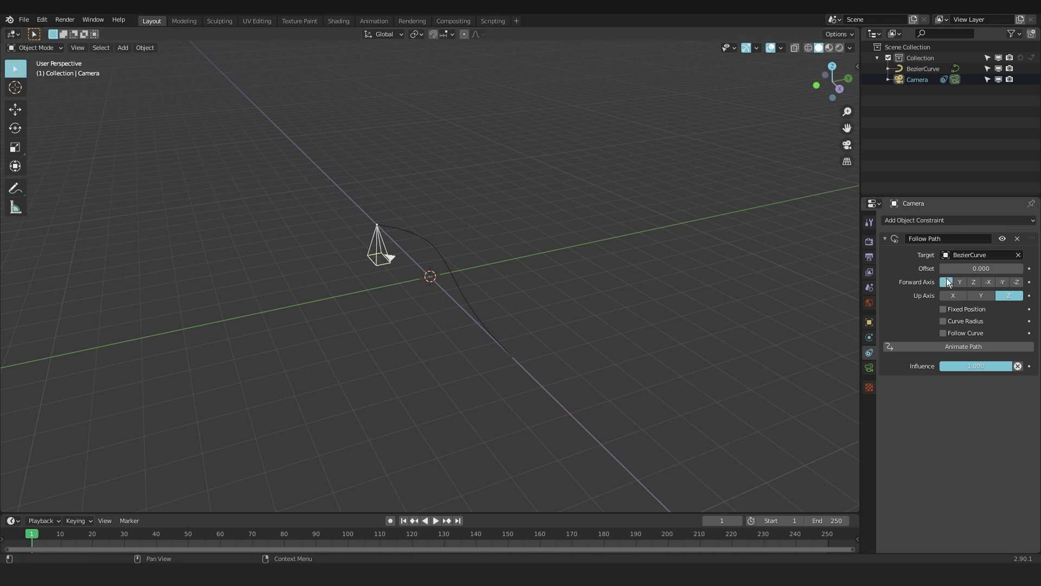
pyautogui.click(943, 309)
pyautogui.moveTo(973, 268); pyautogui.dragTo(949, 269)
# Rotate the camera 90° around X and 90° around Z, and enable Follow Curve on its constraint.
pyautogui.write('rx90')
pyautogui.press('Return')
pyautogui.write('rz90')
pyautogui.press('Return')
pyautogui.click(943, 333)
# Keyframe the Follow Path offset at frame 1 and, with the offset raised, at frame 126.
pyautogui.moveTo(759, 513); pyautogui.dragTo(759, 337)
pyautogui.press('i')
pyautogui.moveTo(400, 360); pyautogui.dragTo(425, 374)
pyautogui.moveTo(975, 268); pyautogui.dragTo(1023, 269)
pyautogui.press('i')
# Play back the camera's motion along the Bezier curve from the start of the timeline.
pyautogui.hotkey('shift', 'Left')
pyautogui.press('space')
pyautogui.press('space')
pyautogui.hotkey('ctrl', 'Tab')
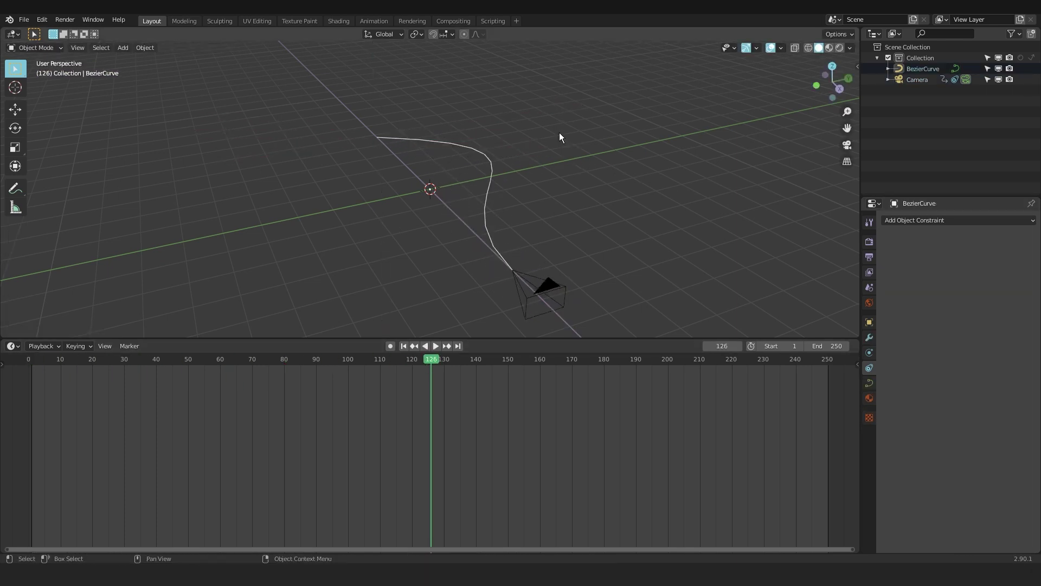
pyautogui.press('space')
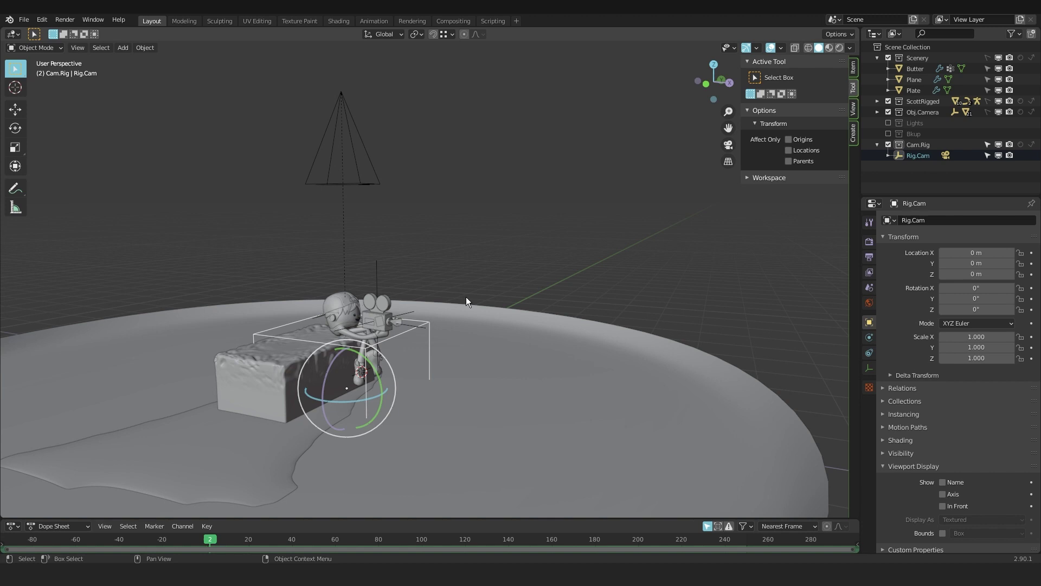
# Looking through the camera, tilt the Rig.Cam empty to about 63.9° on X and move it to about X 0.059, Y 0.439, Z 0.895 m.
pyautogui.click(854, 69)
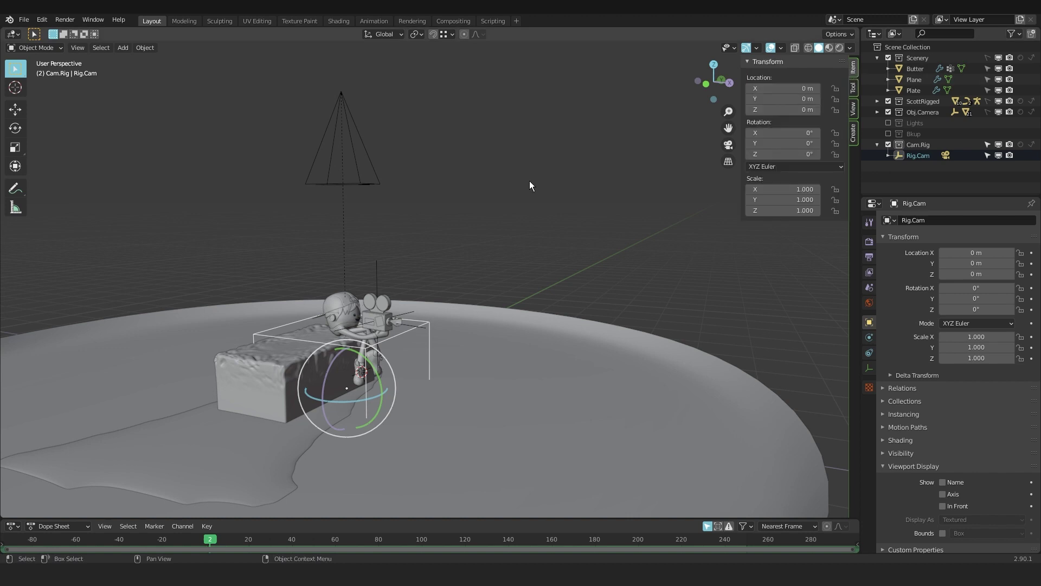
pyautogui.press('KP_0')
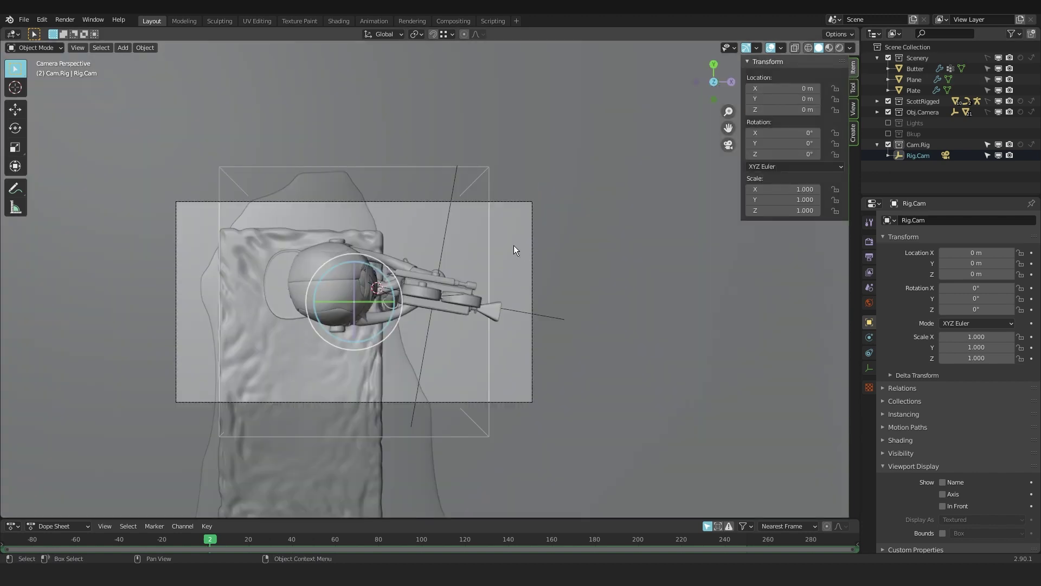
pyautogui.click(489, 243)
pyautogui.press('r')
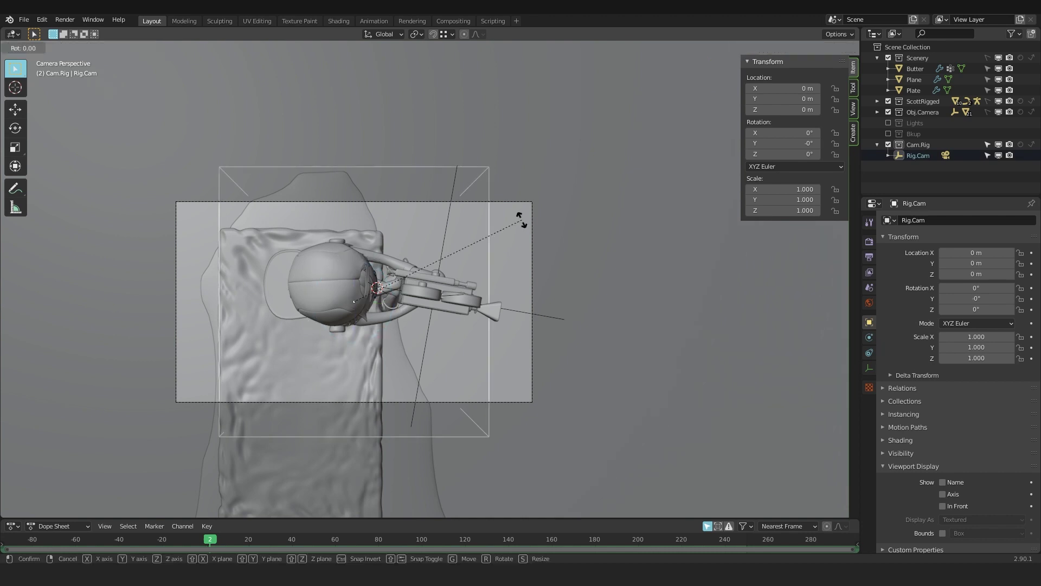
pyautogui.press('x')
pyautogui.click(495, 413)
pyautogui.press('g')
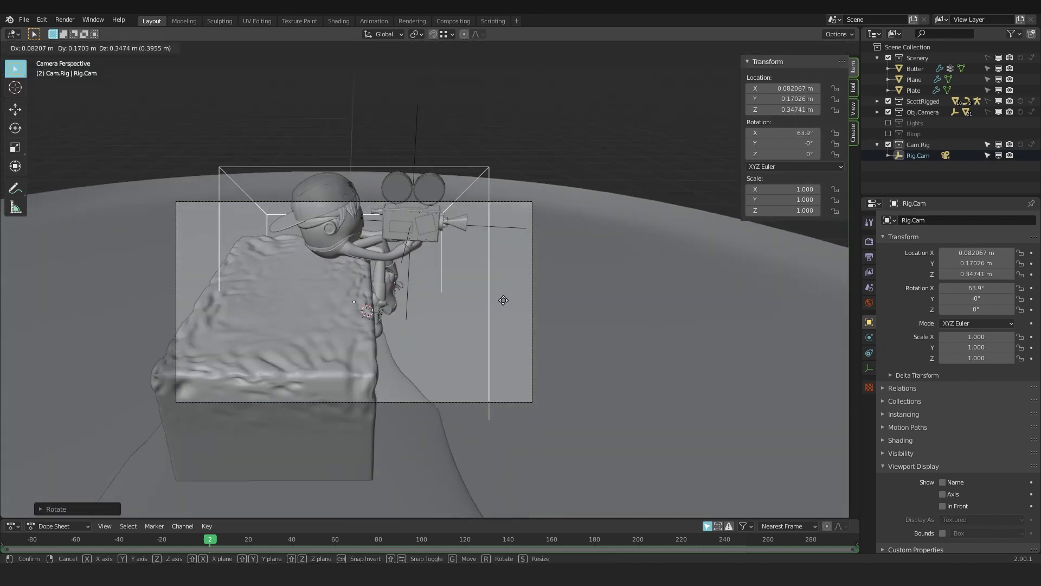
pyautogui.click(502, 275)
# Rotate the Rig.Cam empty to about 96.2° on Z and move it to about X -0.029, Y 0.052, Z 1.158 m.
pyautogui.press('r')
pyautogui.press('z')
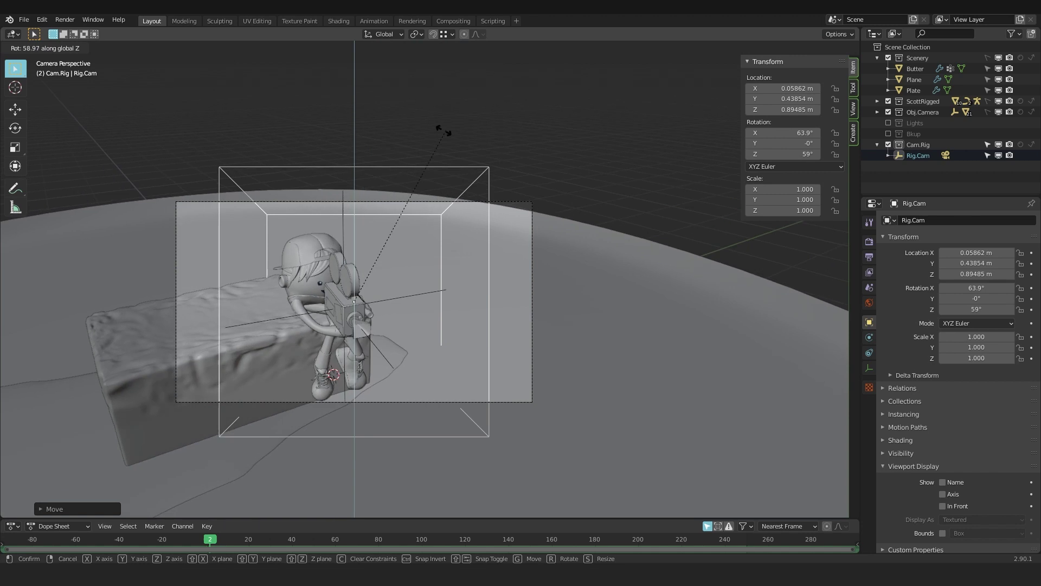
pyautogui.click(327, 137)
pyautogui.press('g')
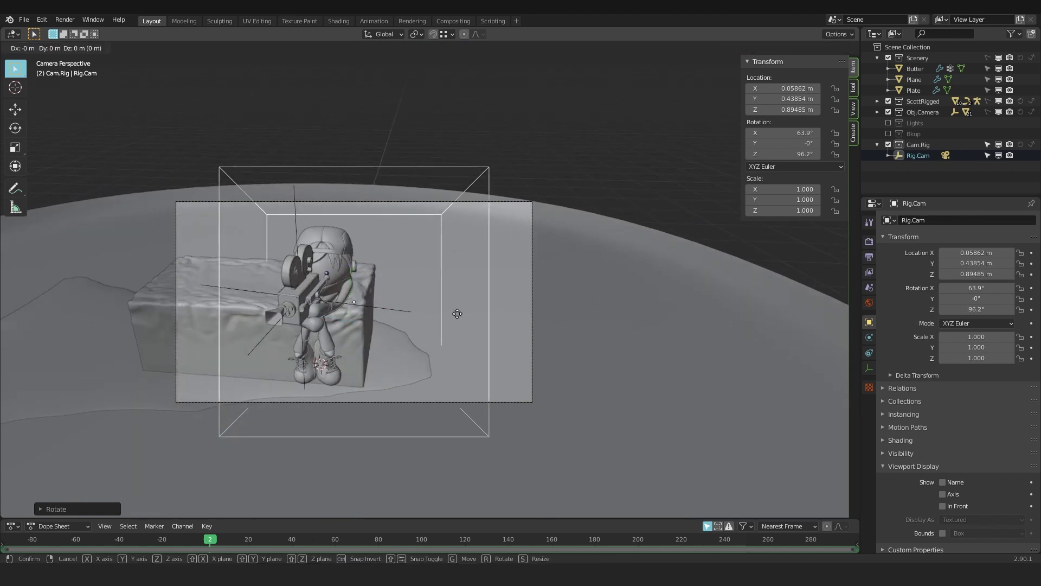
pyautogui.click(509, 294)
# Try spinning the Rig.Cam empty around the global Z axis so the camera circles the character.
pyautogui.moveTo(510, 294); pyautogui.dragTo(434, 226, button='middle')
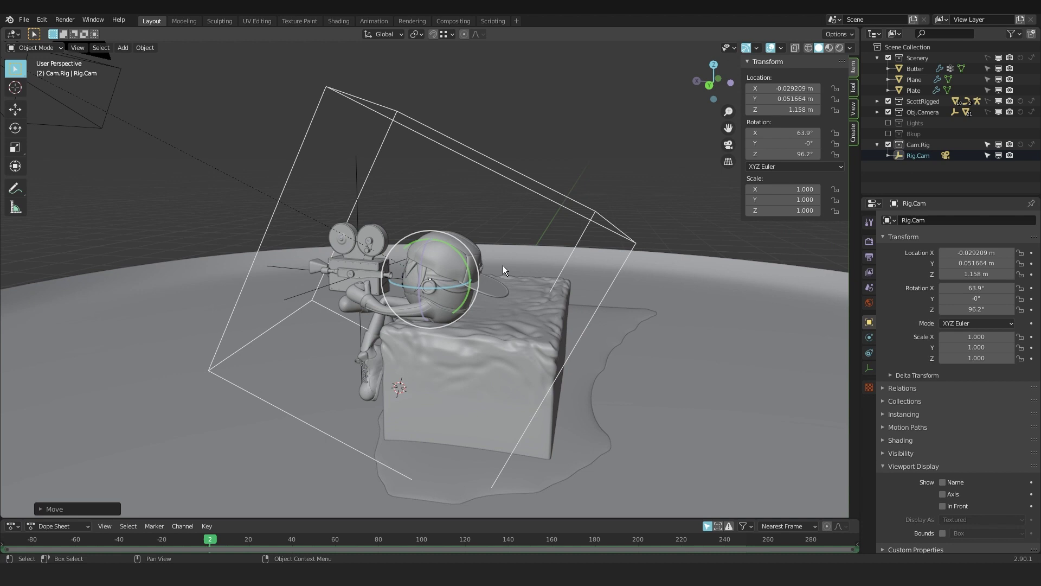
pyautogui.press('r')
pyautogui.press('z')
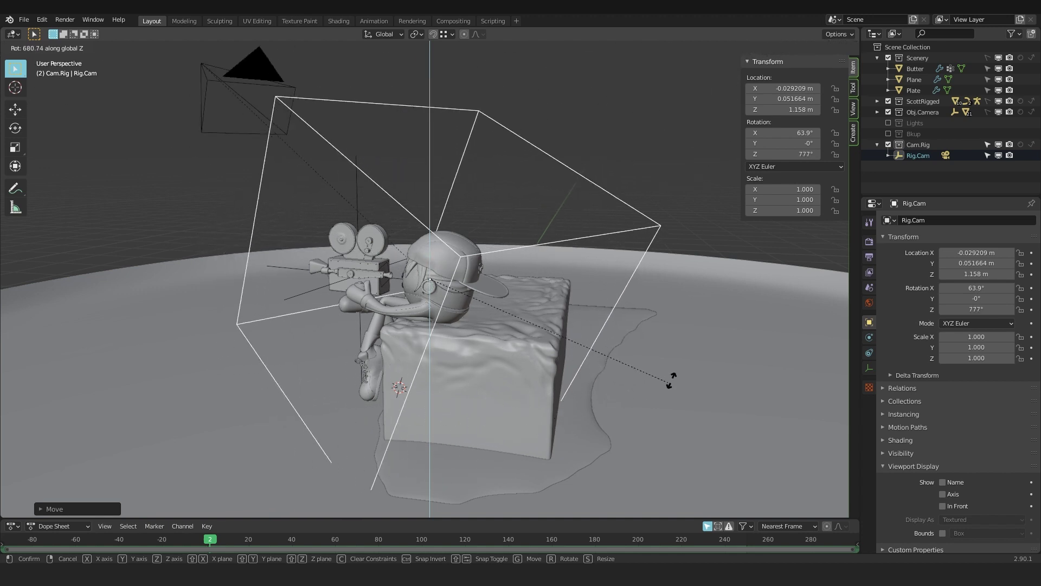
pyautogui.rightClick(297, 279)
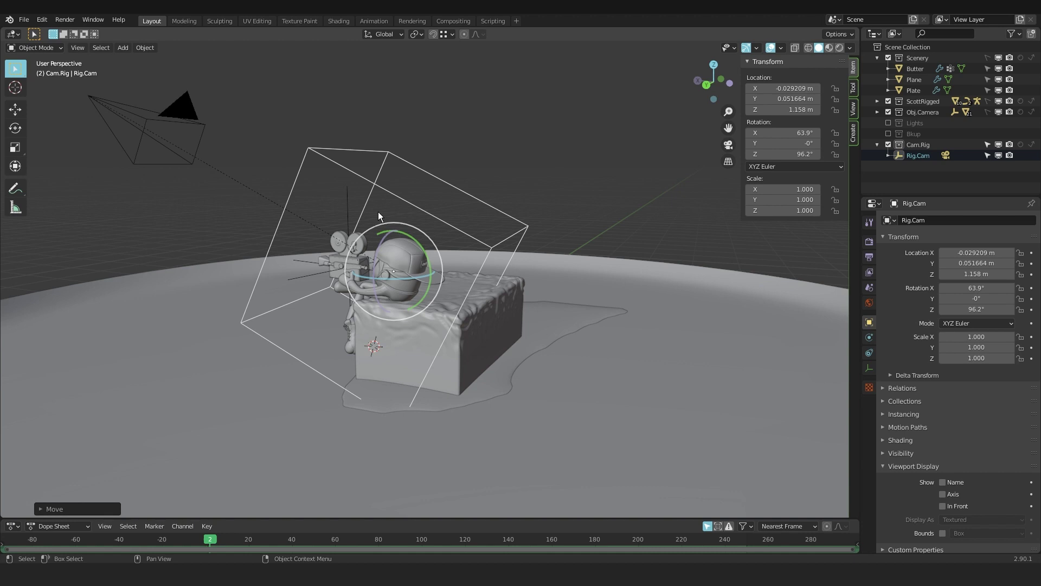
# Through the camera view, try moving the Rig.Cam empty, rotating it around Z and scaling it to dolly the camera.
pyautogui.press('KP_0')
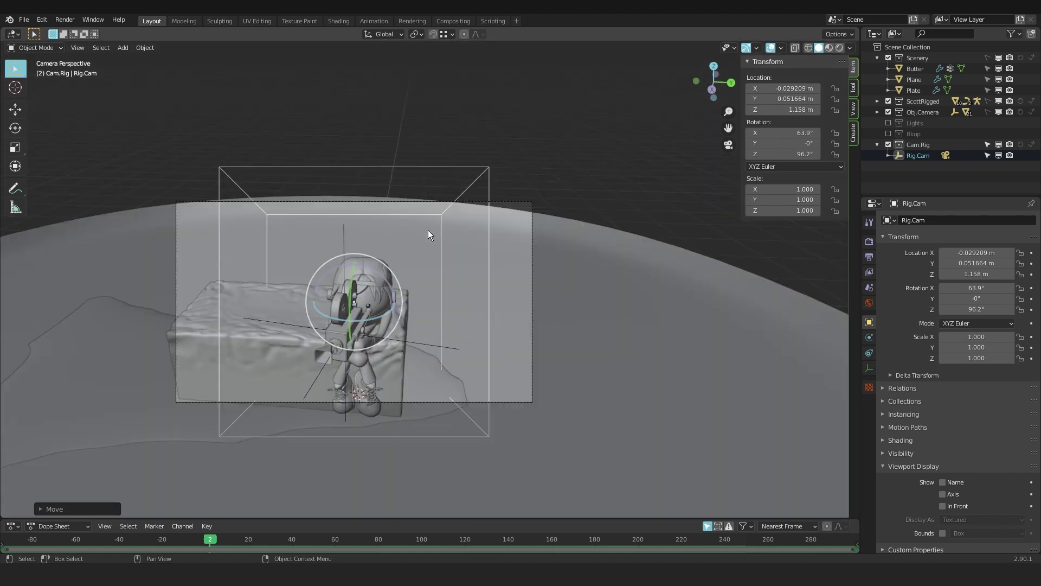
pyautogui.press('g')
pyautogui.rightClick(614, 321)
pyautogui.press('r')
pyautogui.press('z')
pyautogui.rightClick(544, 341)
pyautogui.press('s')
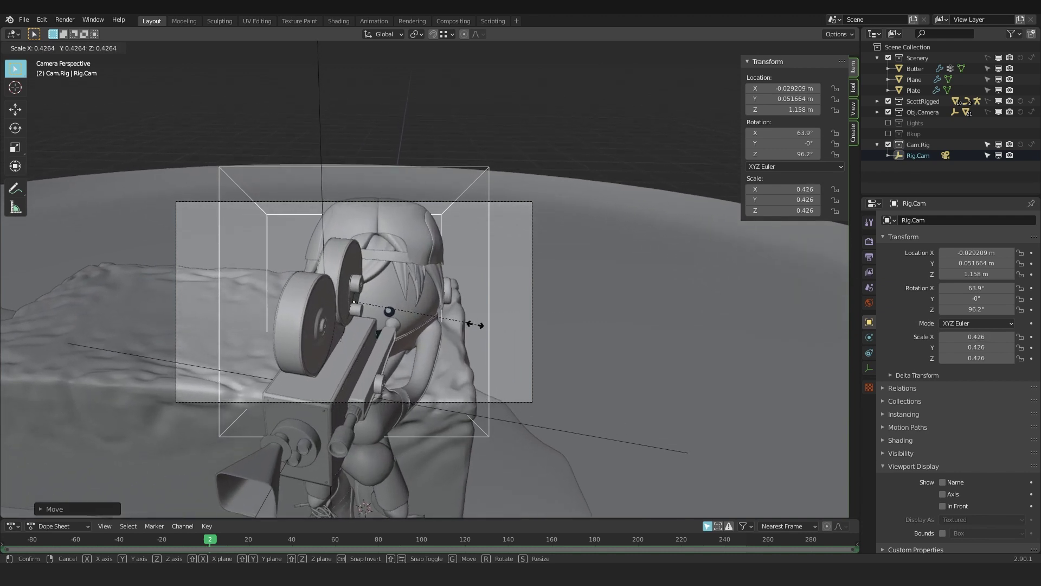
pyautogui.rightClick(459, 327)
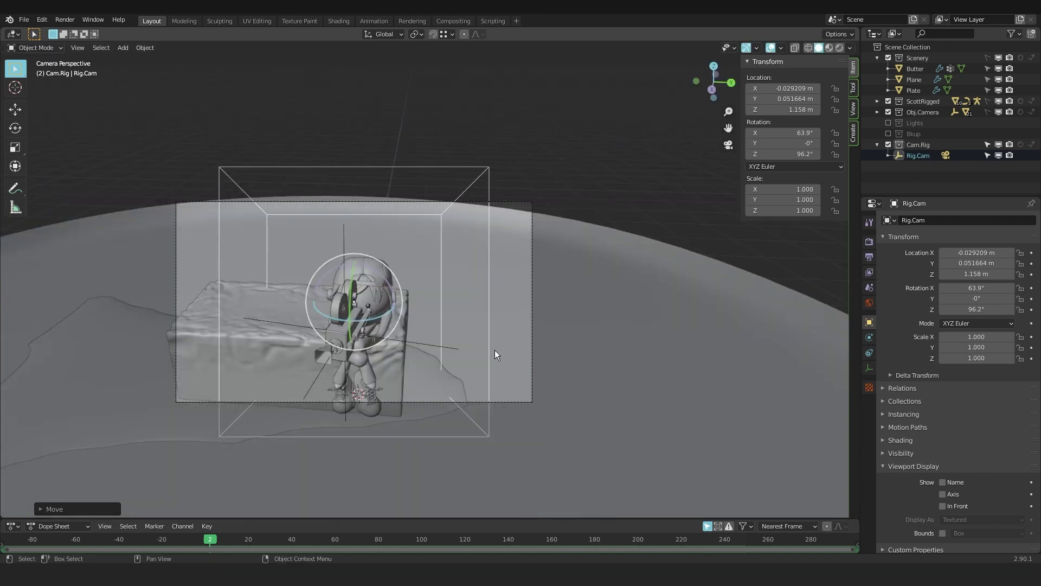
# Set the transform orientation to Normal and show the Translate gizmo on the Rig.Cam empty.
pyautogui.press(',')
pyautogui.click(487, 414)
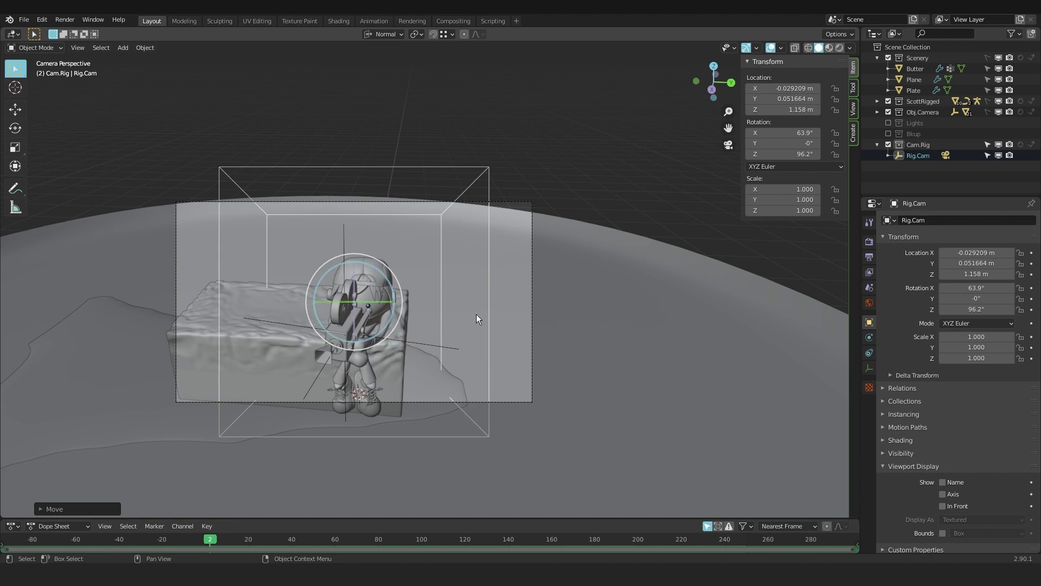
pyautogui.hotkey('ctrl', '`')
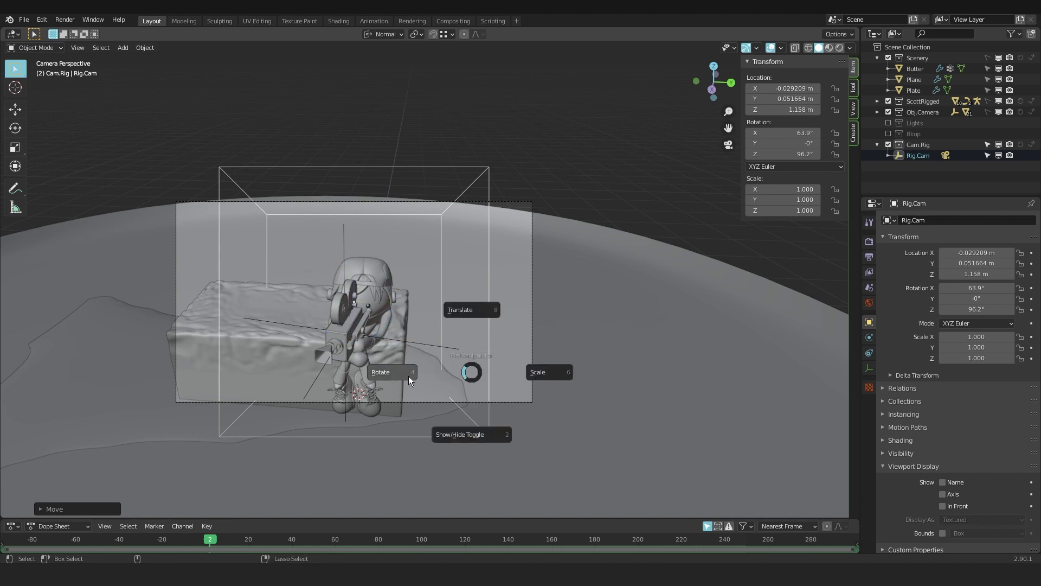
pyautogui.click(485, 309)
pyautogui.moveTo(615, 288); pyautogui.dragTo(398, 270, button='middle')
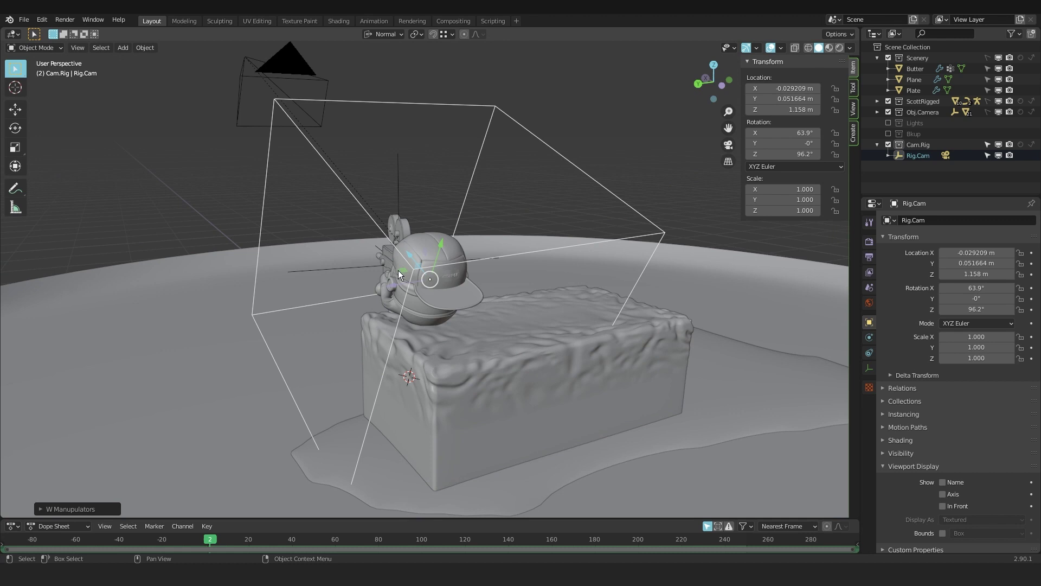
# Try moving the Rig.Cam empty away from the character and spinning it around the global Z axis, and undo the move.
pyautogui.moveTo(408, 256); pyautogui.dragTo(562, 52)
pyautogui.scroll(-3, 508, 245)
pyautogui.keyDown('shift'); pyautogui.moveTo(509, 274); pyautogui.dragTo(507, 247, button='middle'); pyautogui.keyUp('shift')
pyautogui.press('r')
pyautogui.press('z')
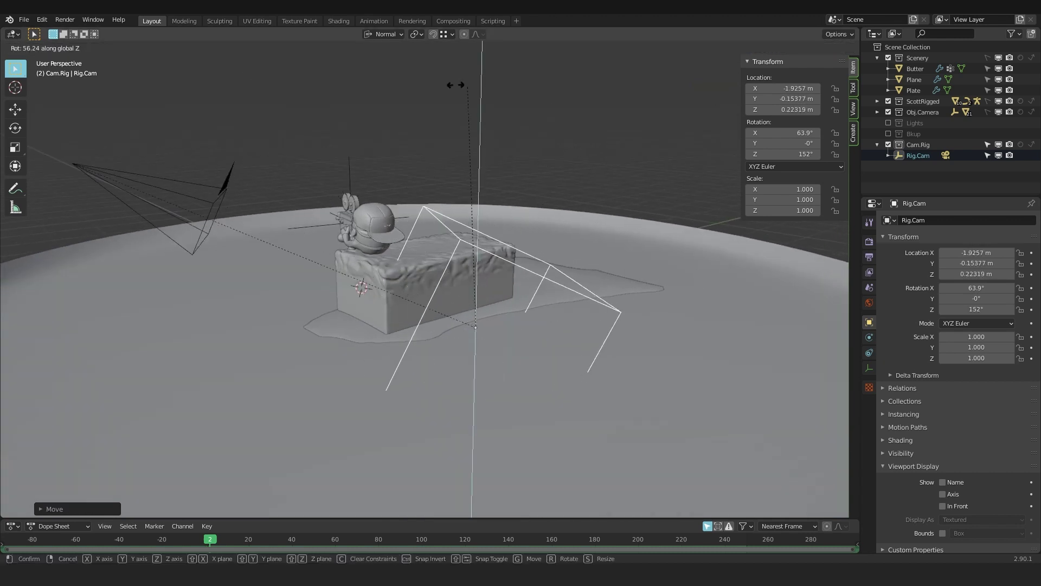
pyautogui.press('Escape')
pyautogui.hotkey('ctrl', 'z')
# Through the camera view, try moving the Rig.Cam empty along global X and rotating it around Z.
pyautogui.press('KP_0')
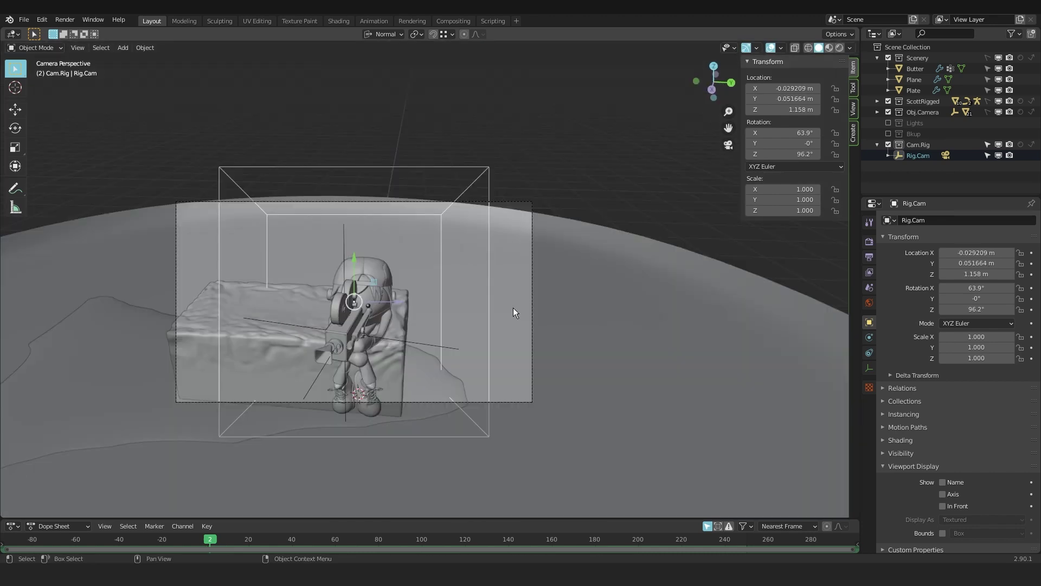
pyautogui.press('g')
pyautogui.press('x')
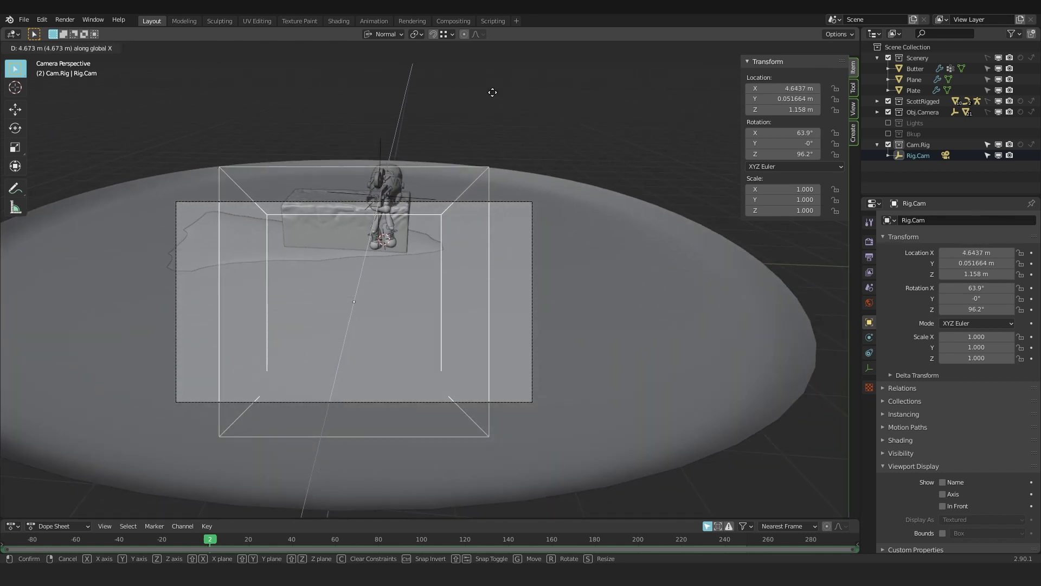
pyautogui.press('Escape')
pyautogui.press('r')
pyautogui.press('z')
pyautogui.press('Escape')
# Leave the camera view, enlarge the timeline area and insert a Location, Rotation & Scale keyframe on Rig.Cam at frame 1.
pyautogui.press('KP_0')
pyautogui.moveTo(443, 518); pyautogui.dragTo(450, 367)
pyautogui.press('Left')
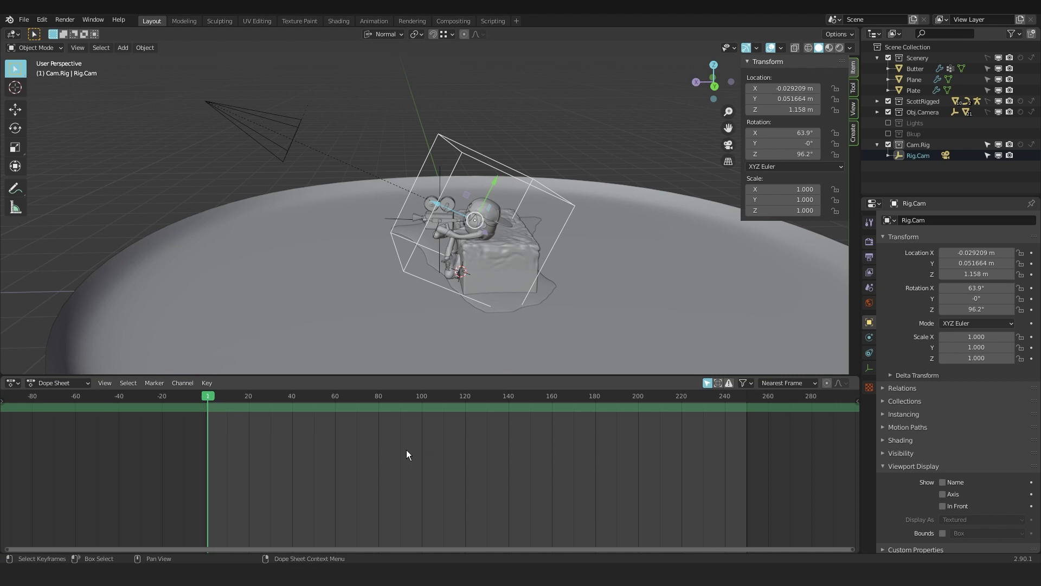
pyautogui.press('i')
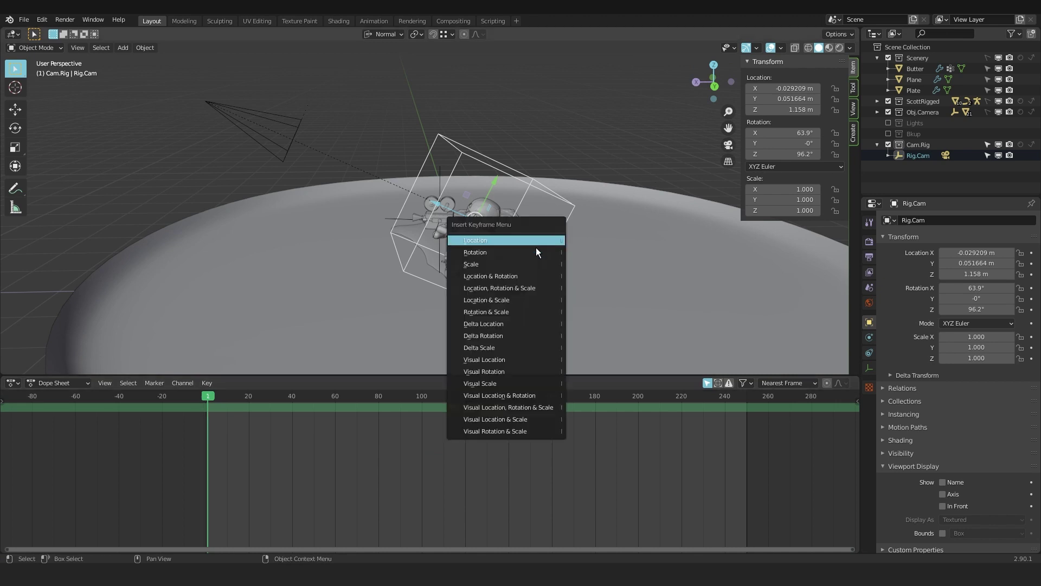
pyautogui.click(519, 289)
# Advance the animation to frame 121 and set the transform orientation to Global.
pyautogui.press('space')
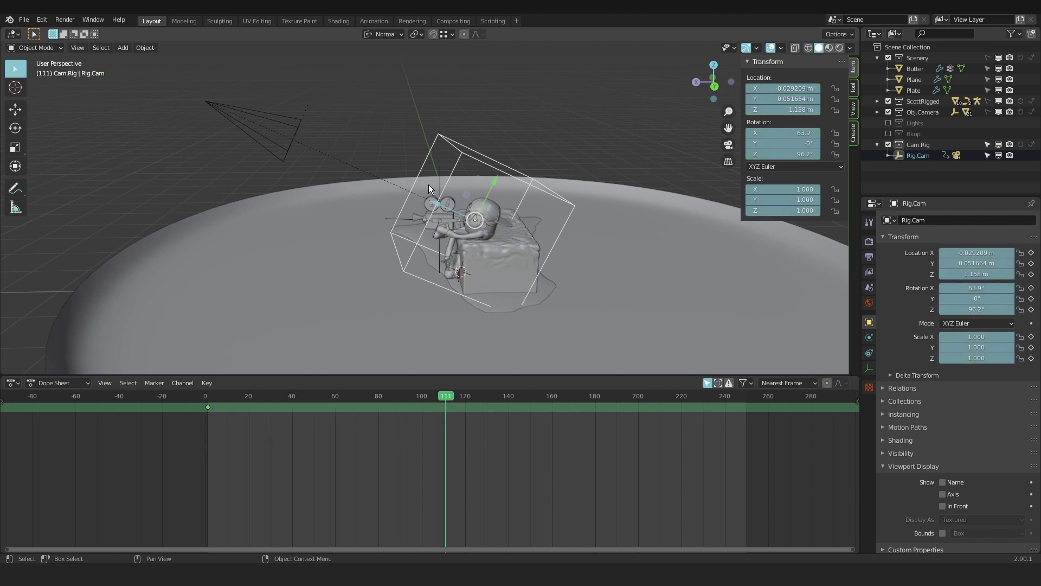
pyautogui.scroll(-3, 428, 184)
pyautogui.moveTo(547, 178); pyautogui.dragTo(538, 186, button='middle')
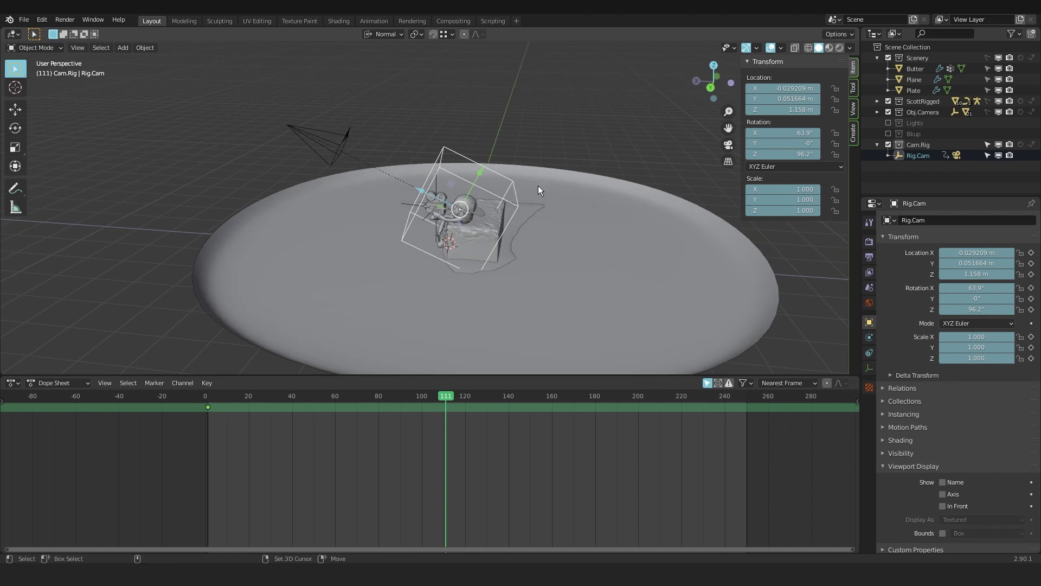
pyautogui.press(',')
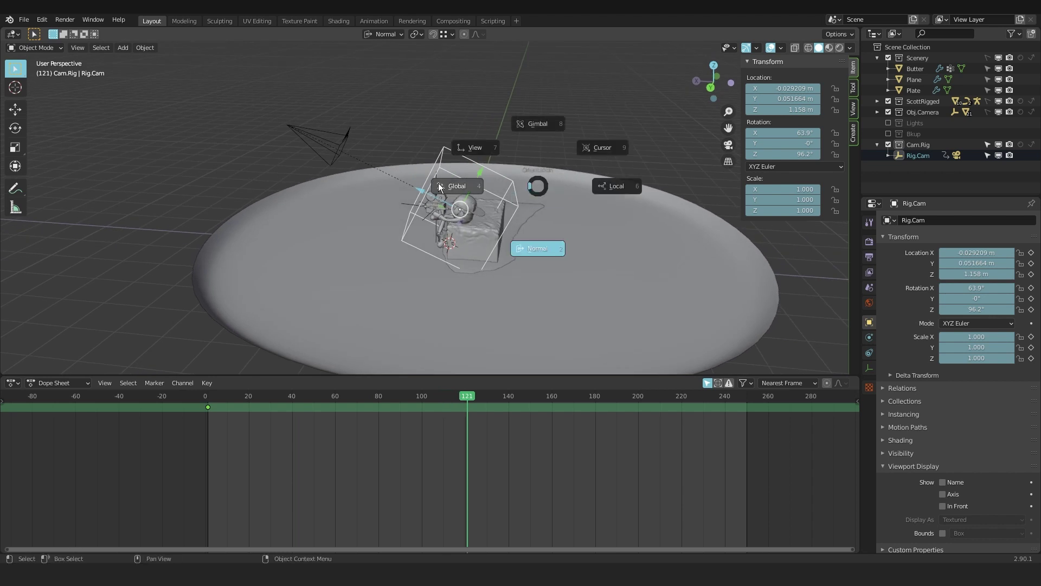
pyautogui.click(464, 186)
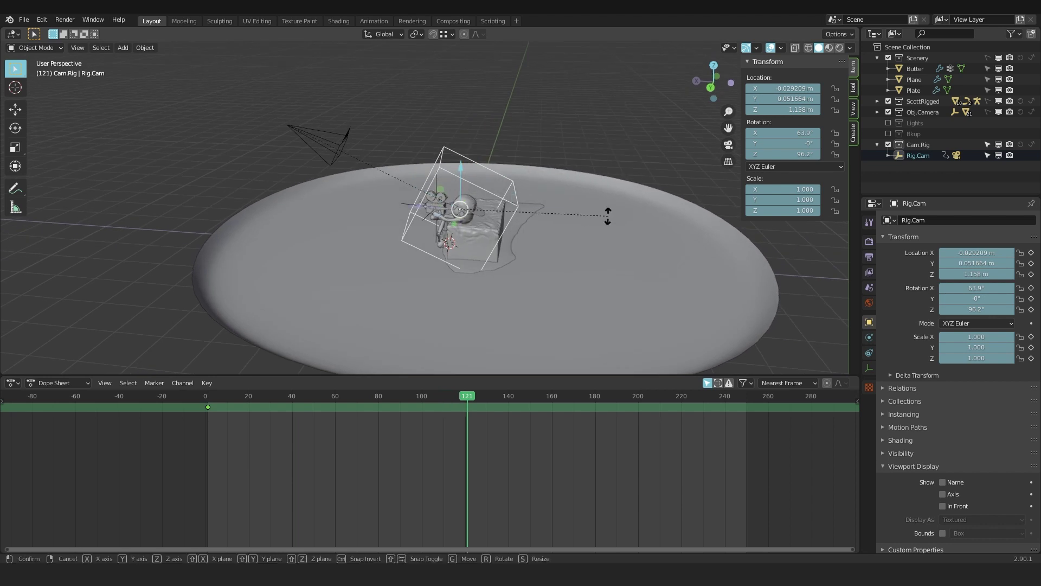
# Rotate the Rig.Cam empty around global Z to about 203° and around its local X axis to about 94°.
pyautogui.press('r')
pyautogui.press('z')
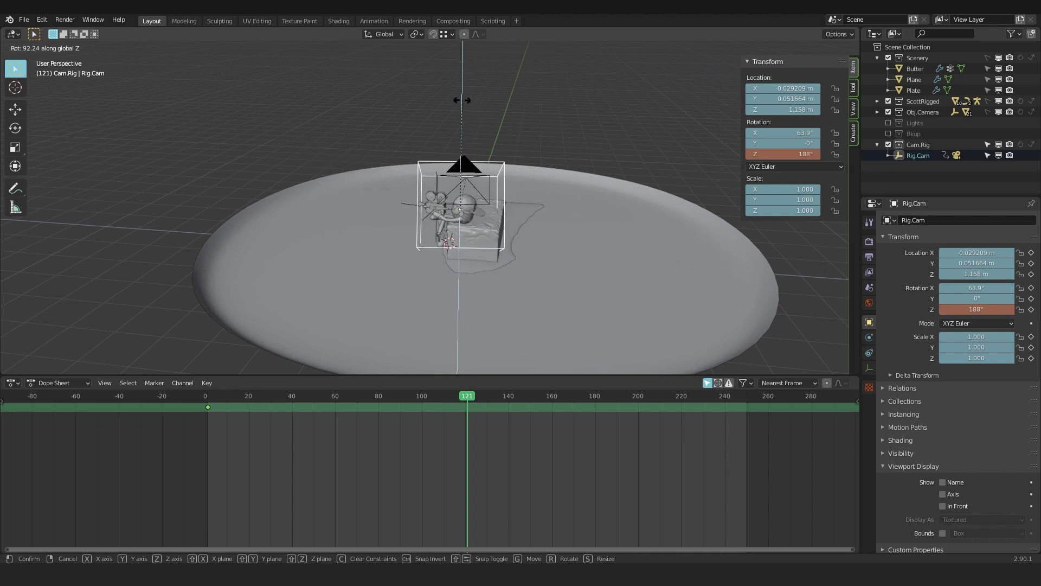
pyautogui.click(511, 145)
pyautogui.press('r')
pyautogui.press('x')
pyautogui.press('x')
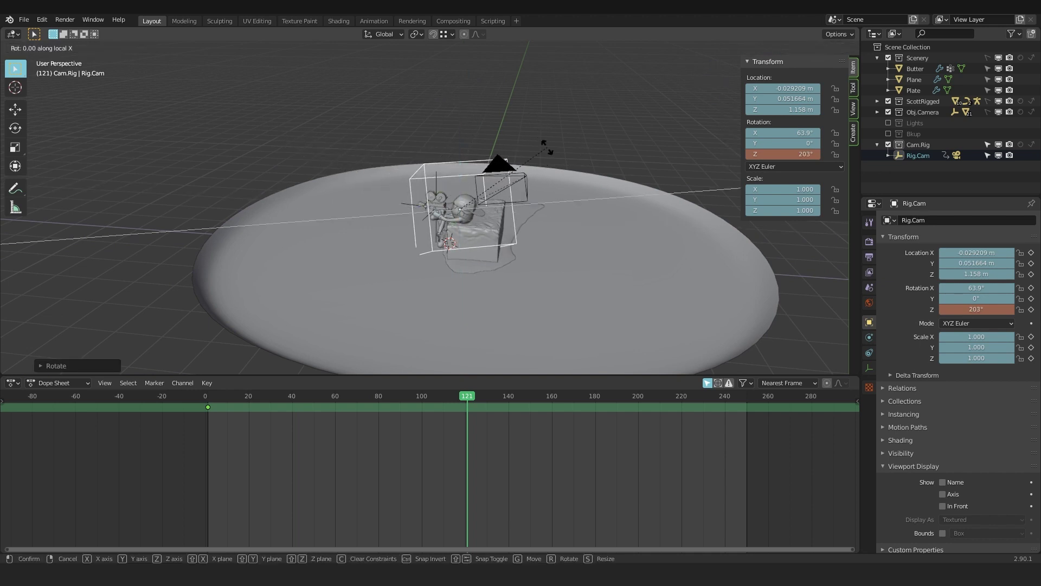
pyautogui.click(544, 206)
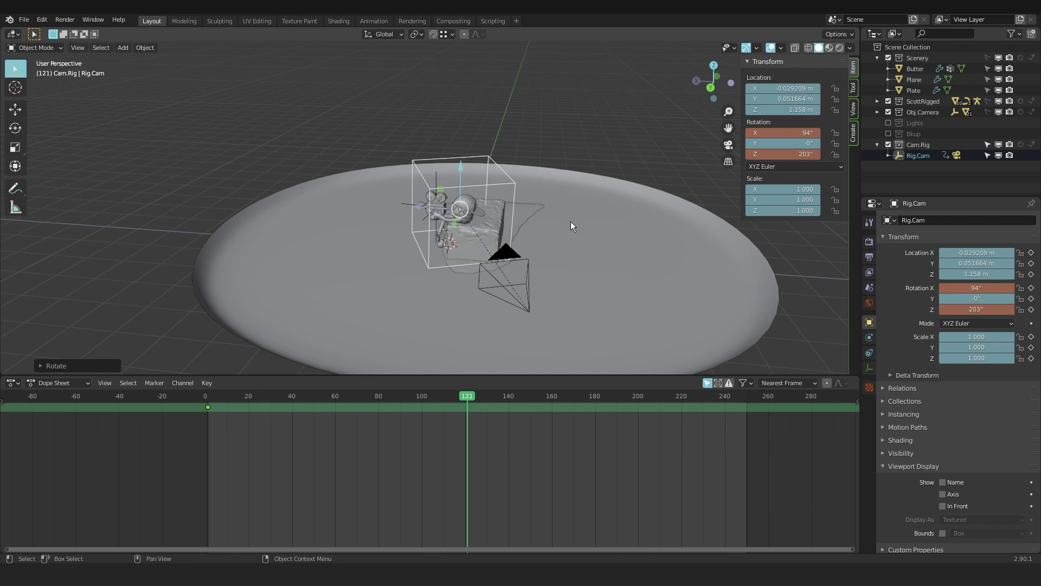
# Scale the Rig.Cam empty down to about 0.626 and insert an Available keyframe at frame 121.
pyautogui.press('s')
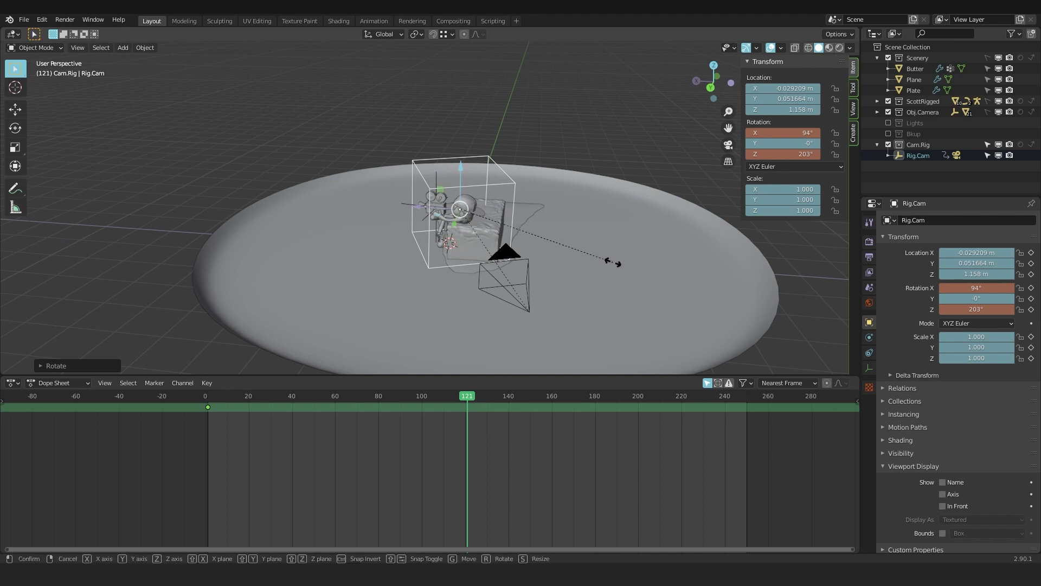
pyautogui.click(557, 239)
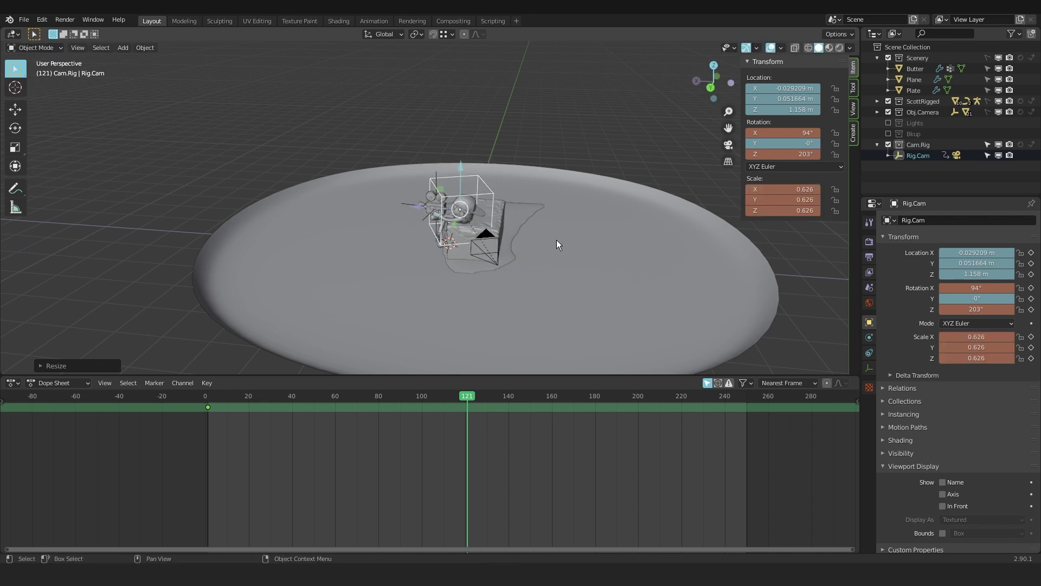
pyautogui.press('i')
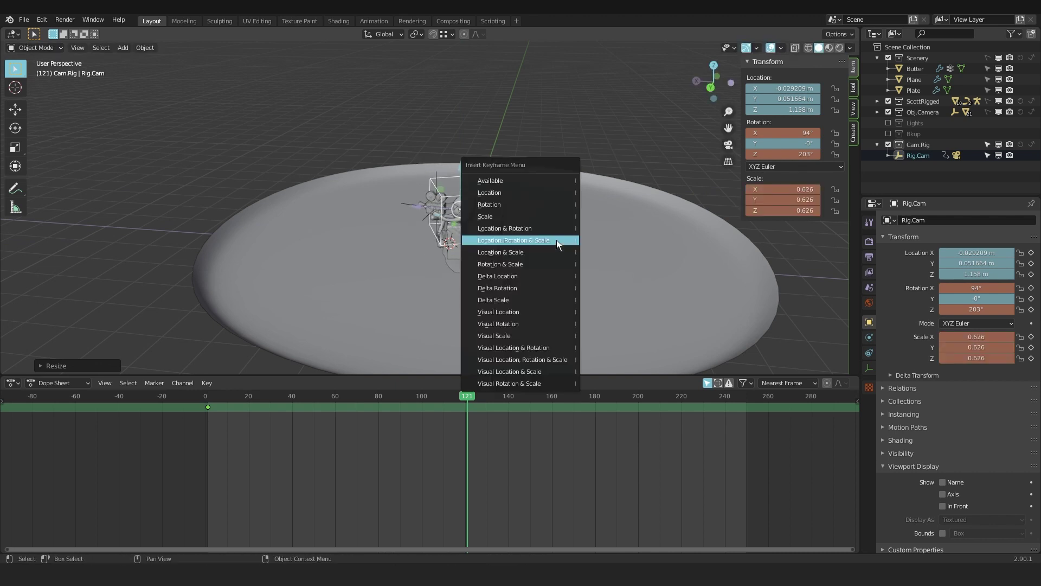
pyautogui.click(534, 181)
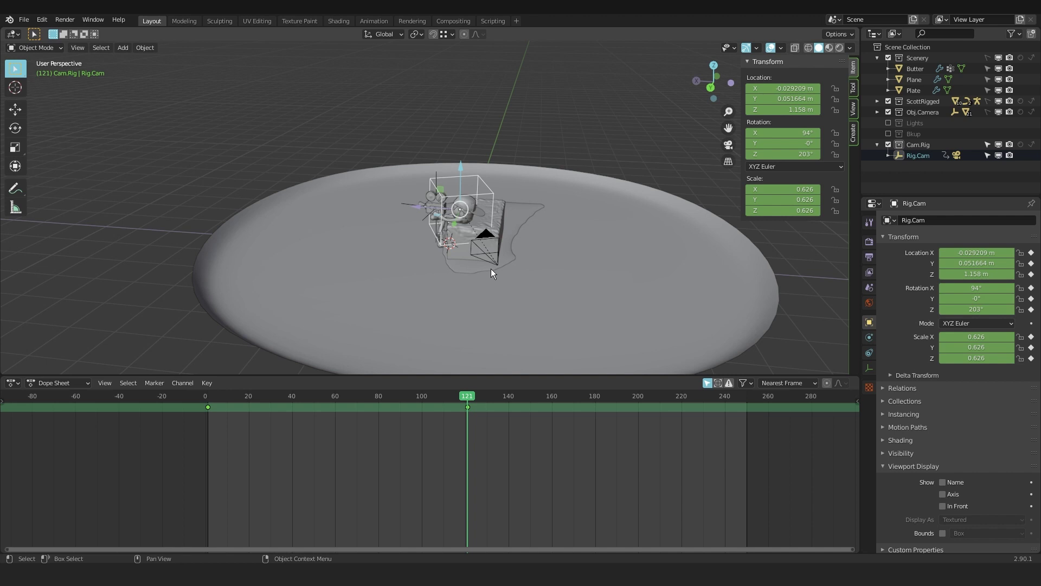
# Look through the camera, select it and set its Passepartout opacity to 1.000 in the camera's viewport display settings.
pyautogui.press('KP_0')
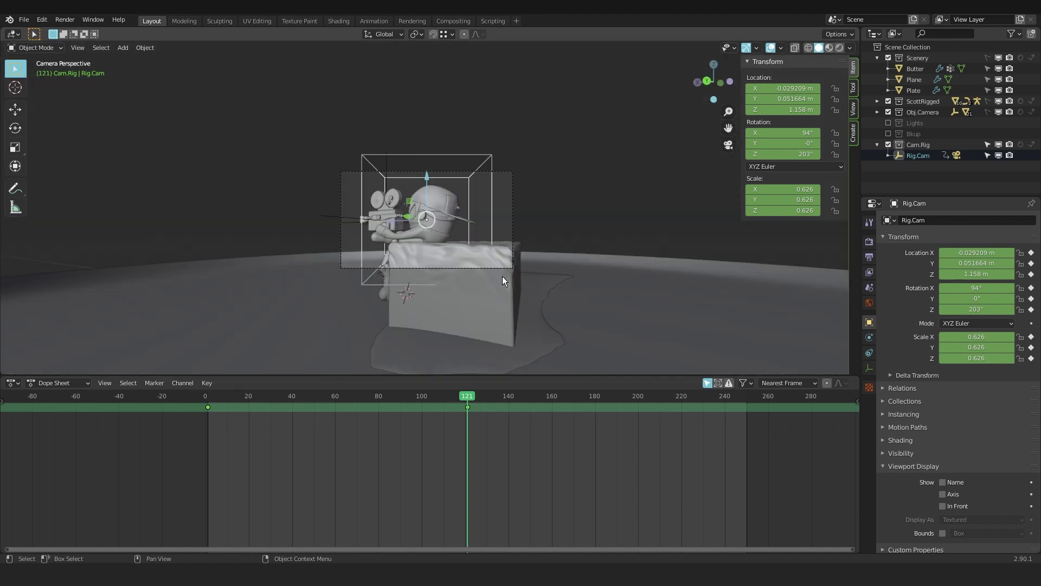
pyautogui.click(529, 154)
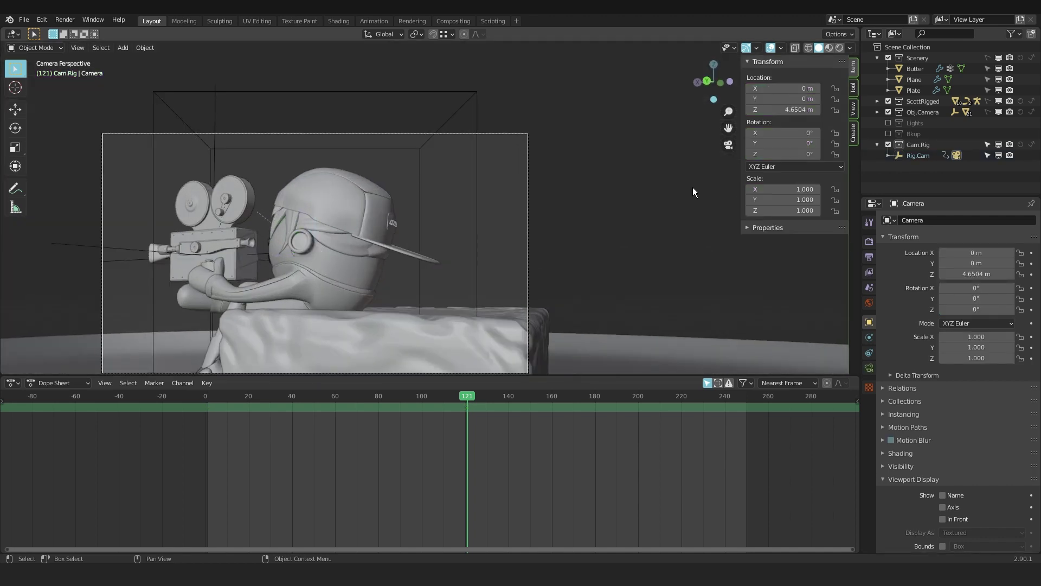
pyautogui.click(869, 368)
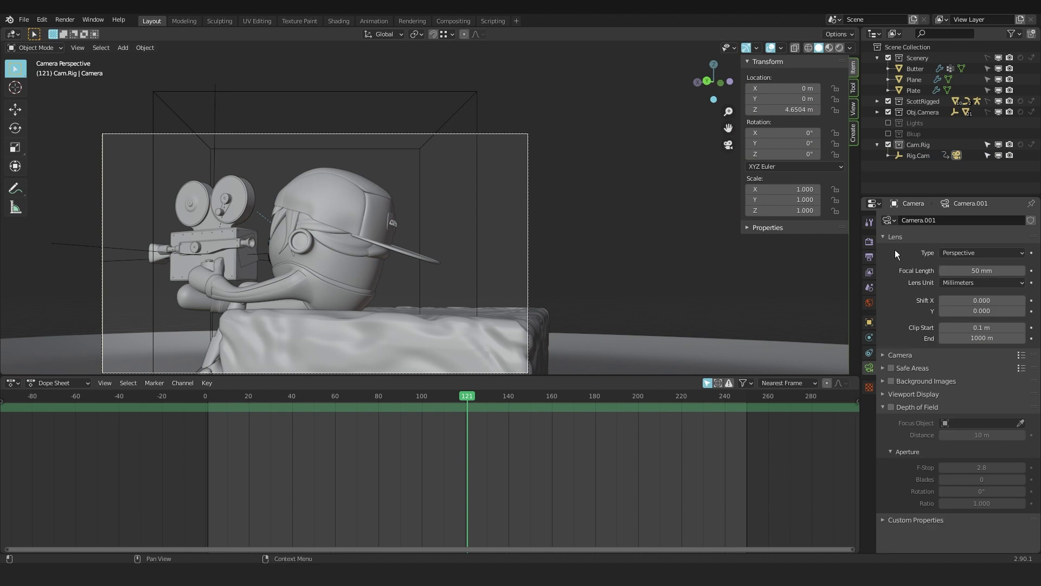
pyautogui.click(906, 393)
pyautogui.scroll(-1, 906, 412)
pyautogui.click(919, 466)
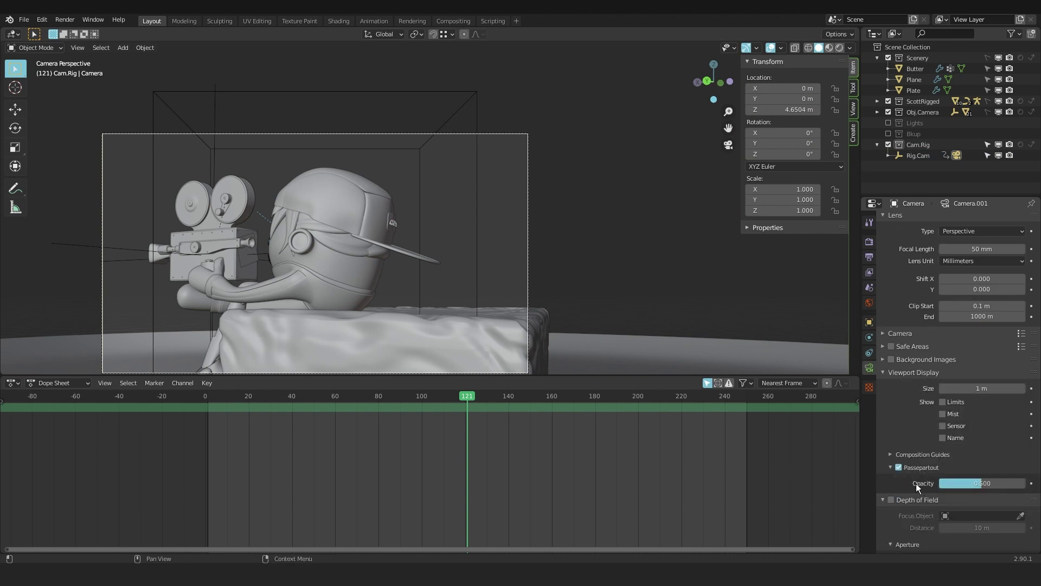
pyautogui.moveTo(966, 483); pyautogui.dragTo(1012, 483)
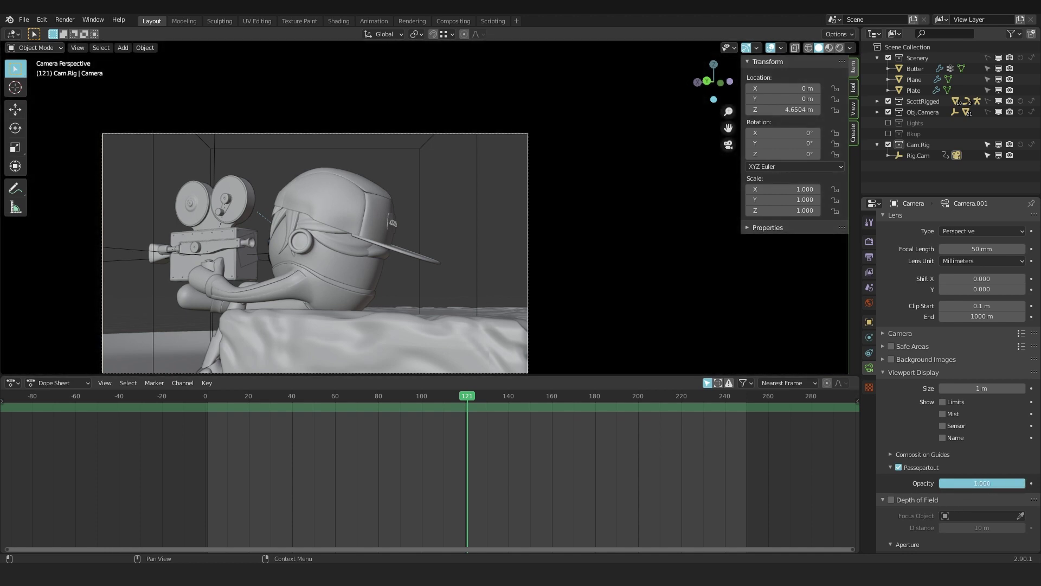
pyautogui.keyDown('shift'); pyautogui.moveTo(487, 280); pyautogui.dragTo(512, 213, button='middle'); pyautogui.keyUp('shift')
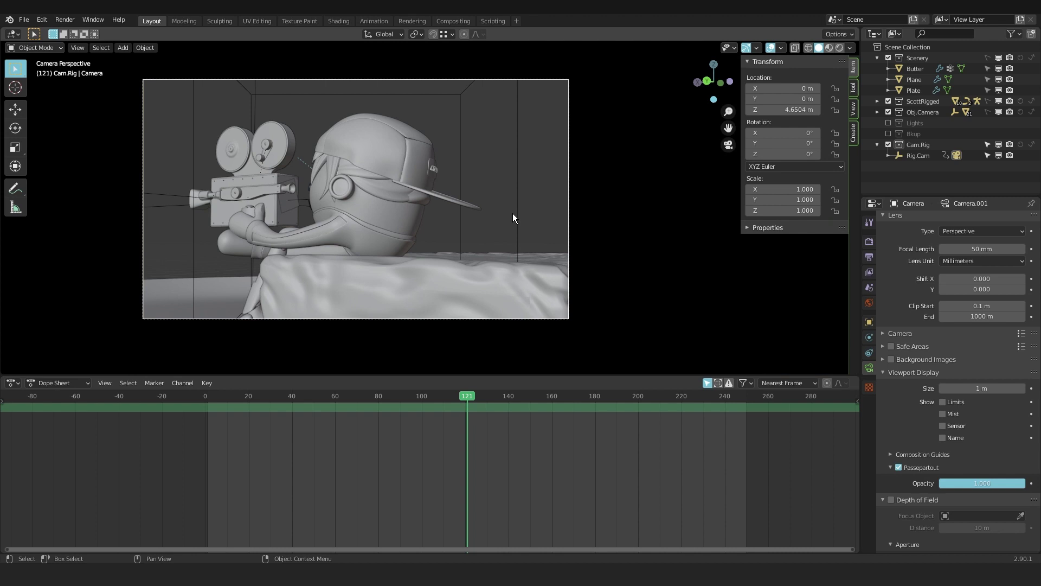
# Select the Rig.Cam empty and play the animation to preview the keyframed camera move.
pyautogui.keyDown('shift'); pyautogui.moveTo(428, 226); pyautogui.dragTo(441, 233, button='middle'); pyautogui.keyUp('shift')
pyautogui.click(493, 151)
pyautogui.press('space')
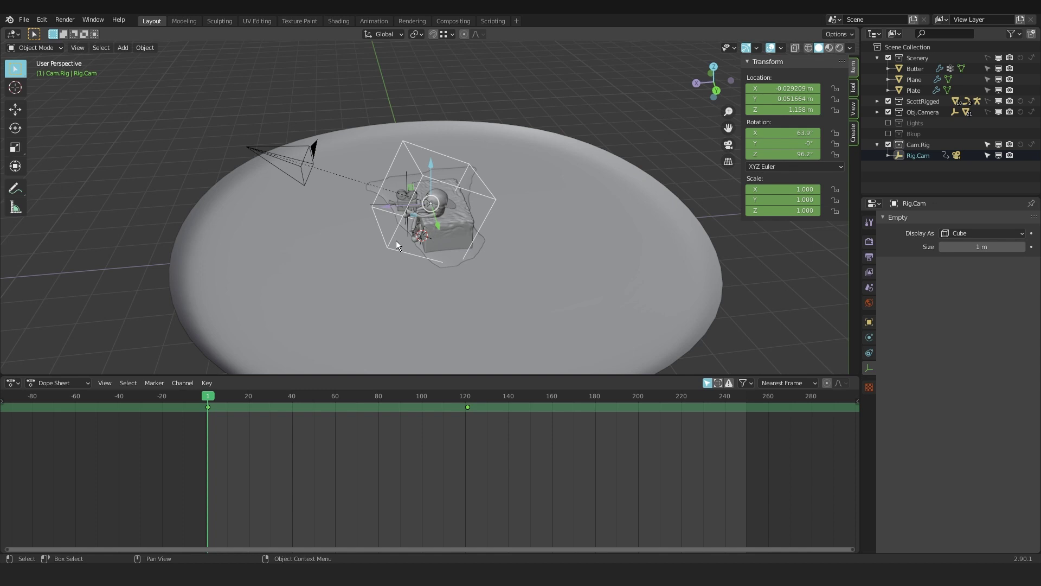
# At frame 1, try swinging the camera around the character by rotating the Rig.Cam empty around the global Z axis.
pyautogui.press('r')
pyautogui.press('z')
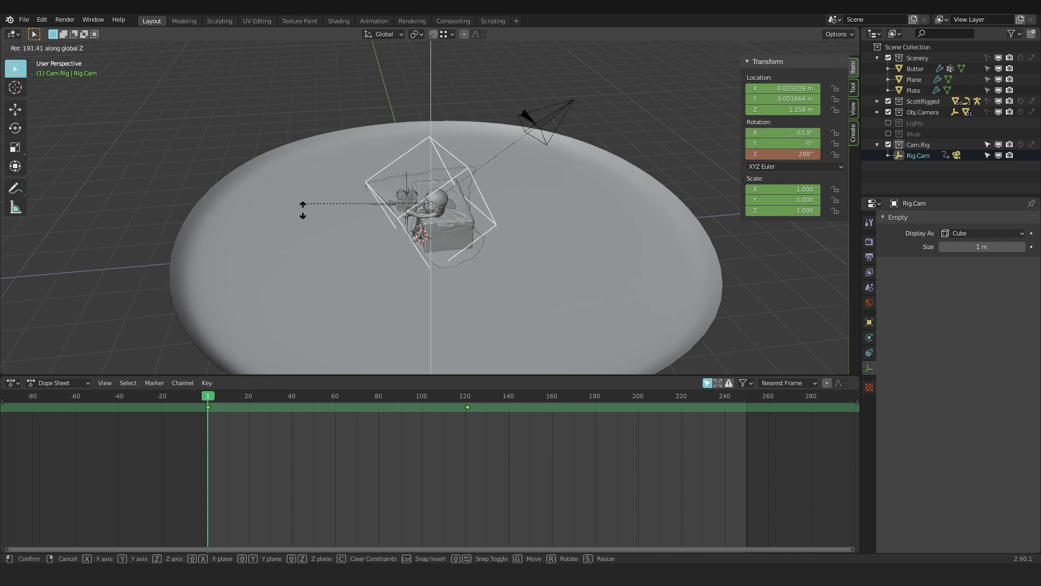
pyautogui.rightClick(580, 228)
pyautogui.scroll(-1, 580, 228)
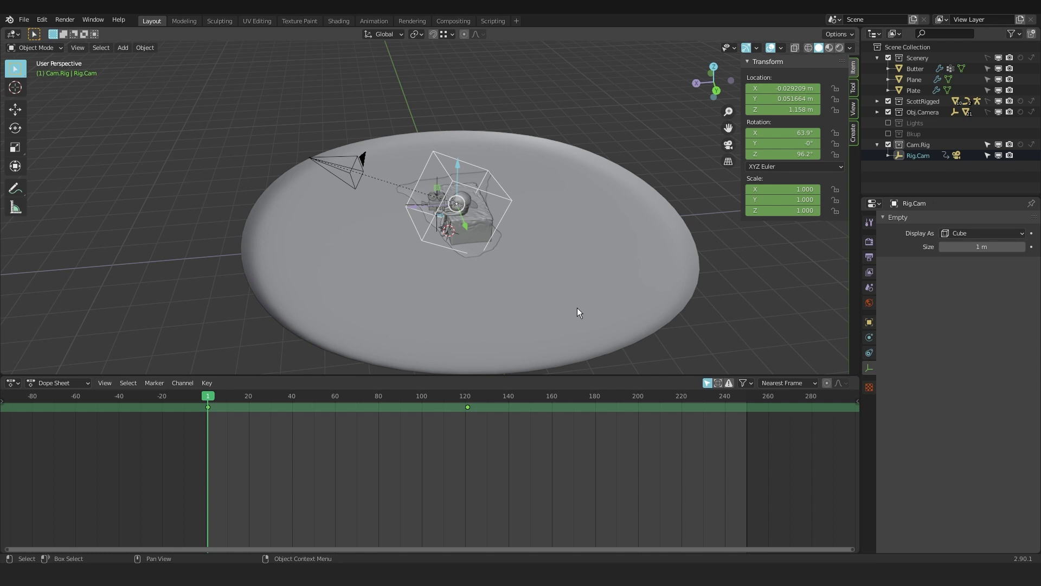
pyautogui.moveTo(577, 308); pyautogui.dragTo(531, 199, button='middle')
pyautogui.press('r')
pyautogui.press('z')
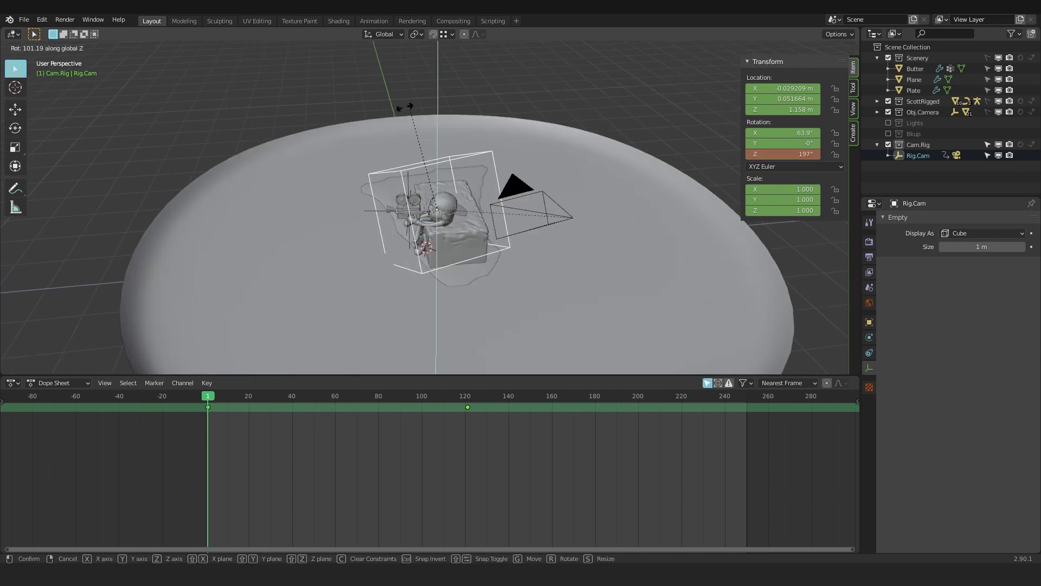
pyautogui.rightClick(333, 225)
# Select the camera and calculate its motion path for frames 1 to 250.
pyautogui.click(241, 144)
pyautogui.moveTo(242, 141)
pyautogui.mouseDown(button='middle')
pyautogui.moveTo(292, 128)
pyautogui.moveTo(249, 164)
pyautogui.moveTo(241, 146)
pyautogui.mouseUp(button='middle')
pyautogui.click(242, 145)
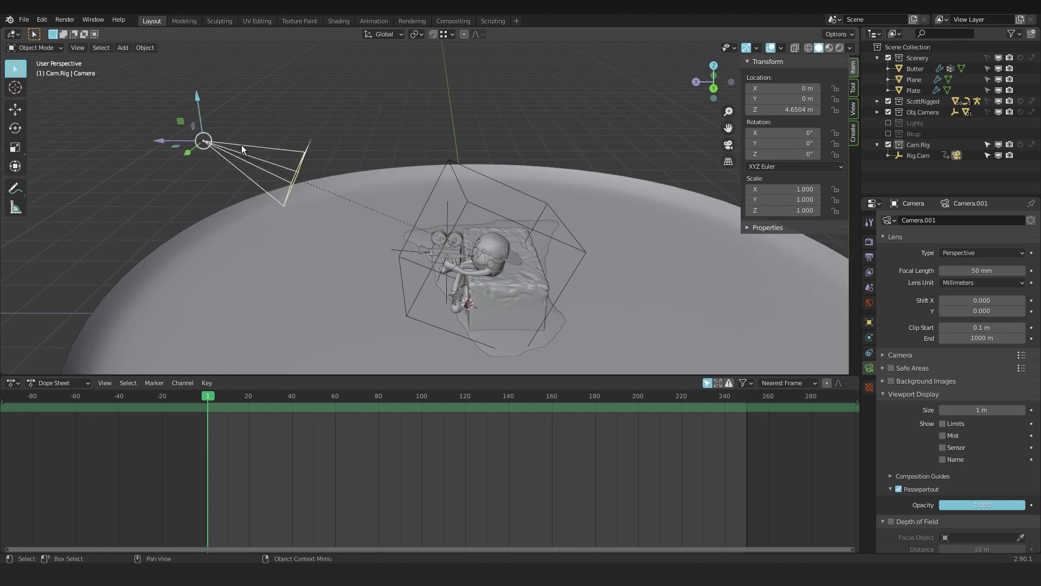
pyautogui.click(886, 397)
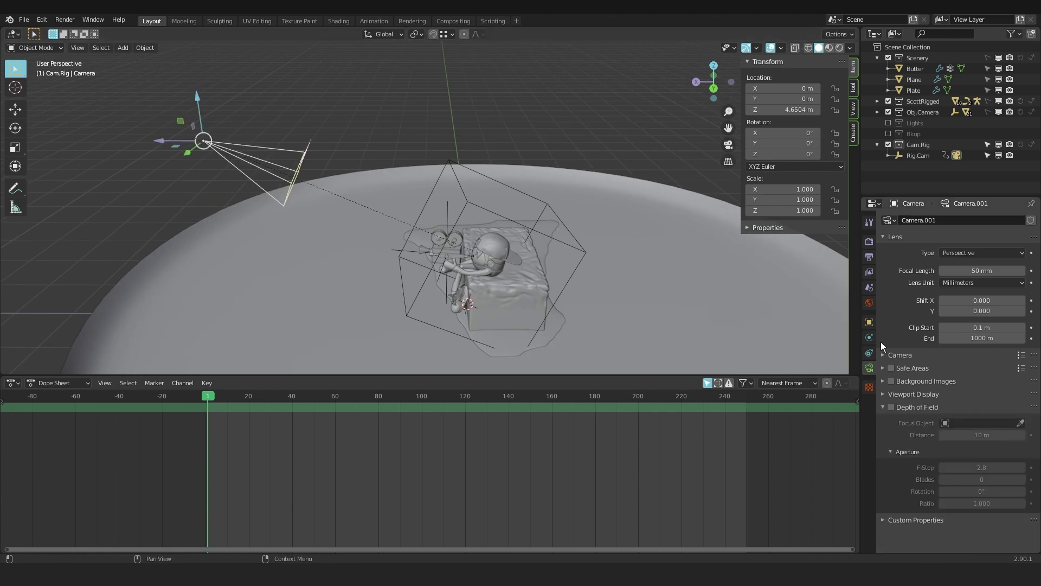
pyautogui.click(870, 322)
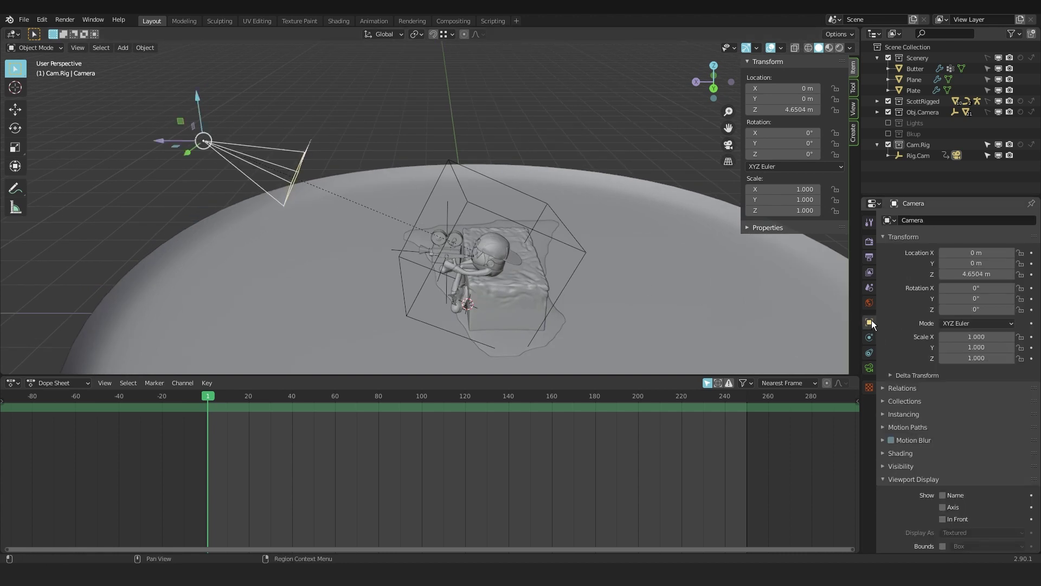
pyautogui.click(926, 475)
pyautogui.click(908, 428)
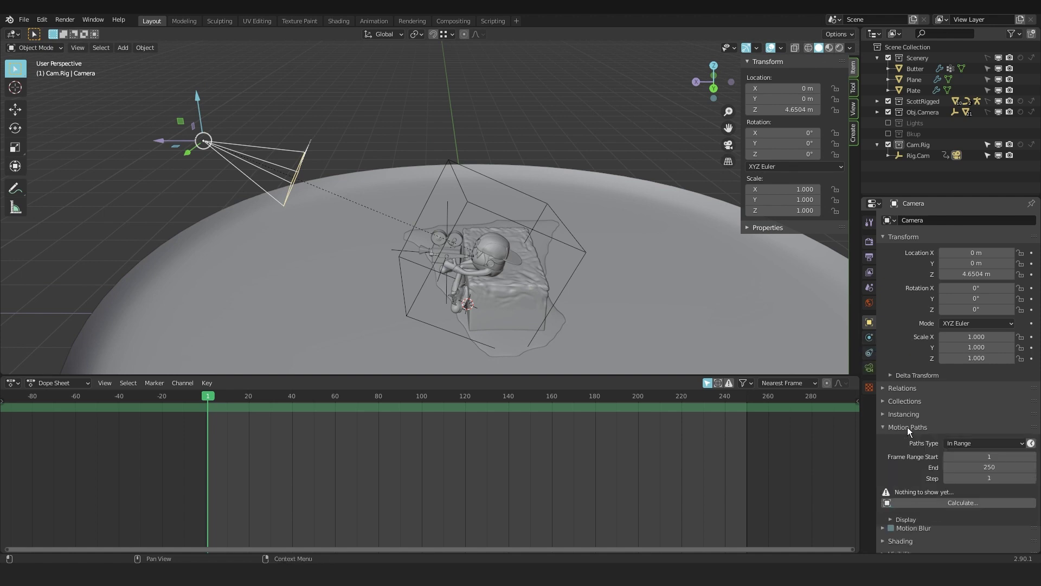
pyautogui.click(958, 503)
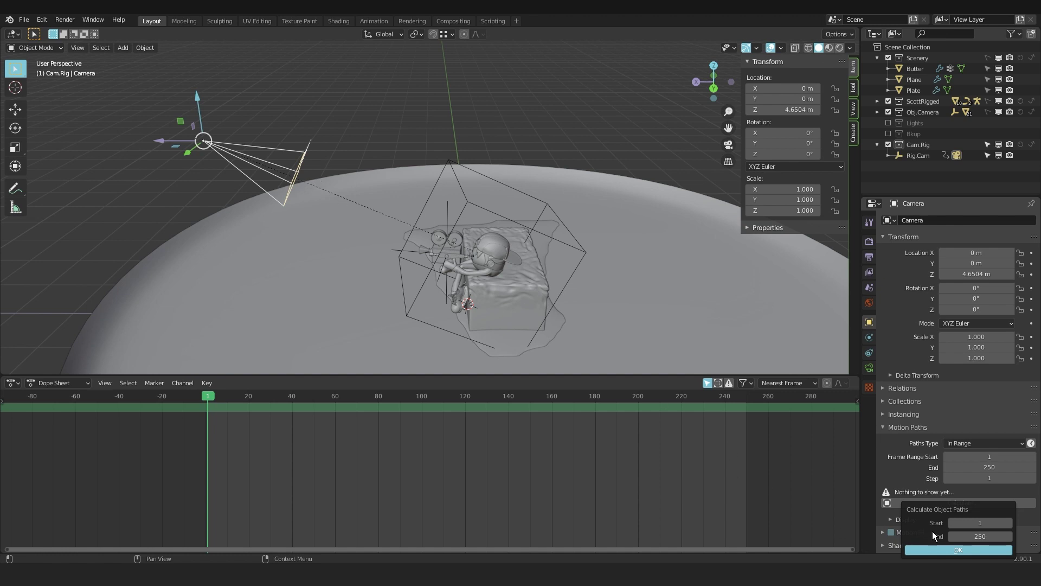
pyautogui.click(959, 549)
pyautogui.moveTo(608, 253); pyautogui.dragTo(377, 179, button='middle')
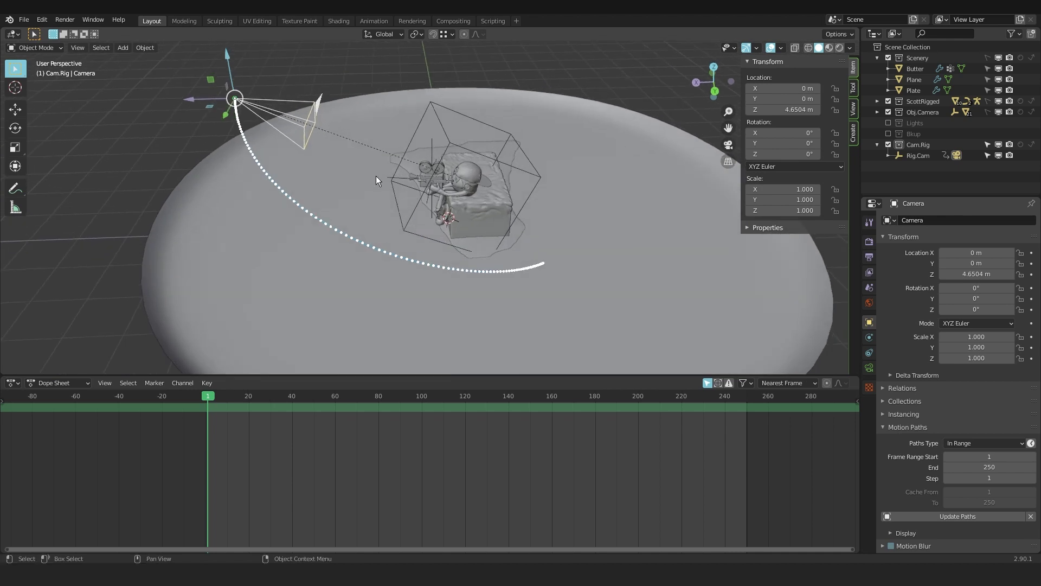
pyautogui.scroll(-3, 448, 209)
pyautogui.moveTo(447, 203); pyautogui.dragTo(415, 217, button='middle')
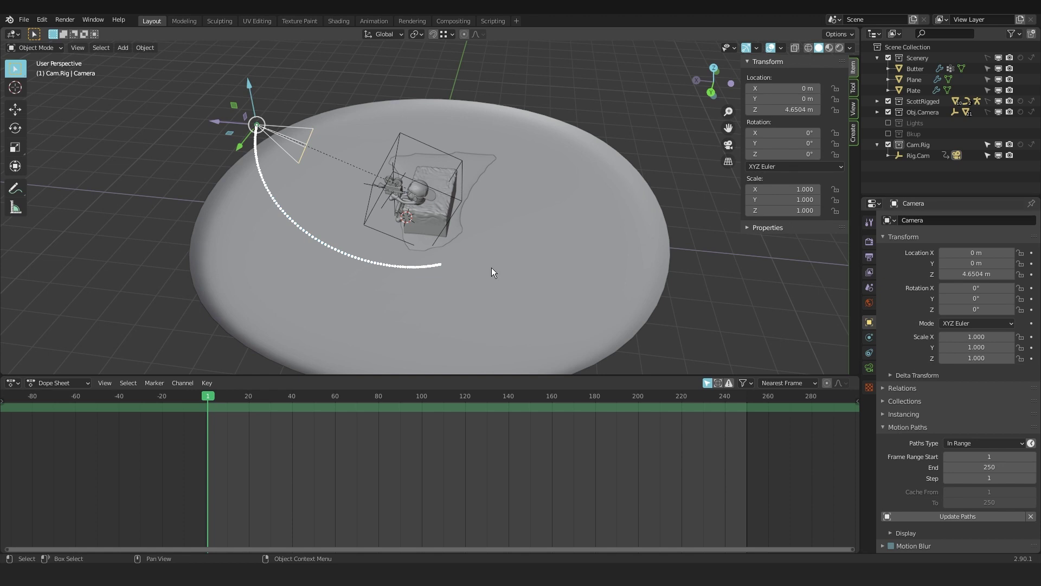
# Select the Rig.Cam empty, jump to its keyframe at frame 121 and look through the camera.
pyautogui.press('q')
pyautogui.press('q')
pyautogui.click(408, 136)
pyautogui.press('Up')
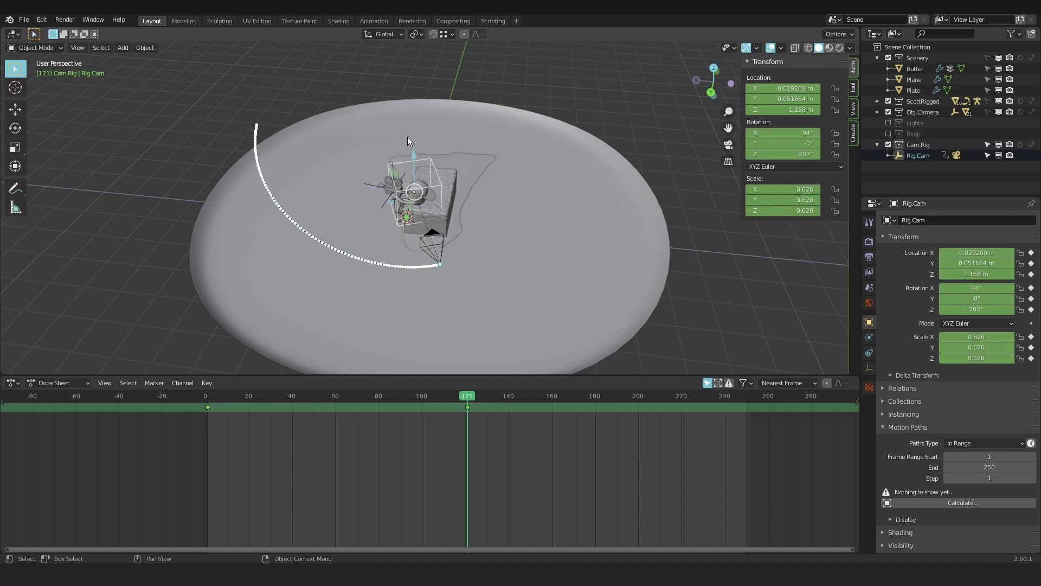
pyautogui.press('KP_0')
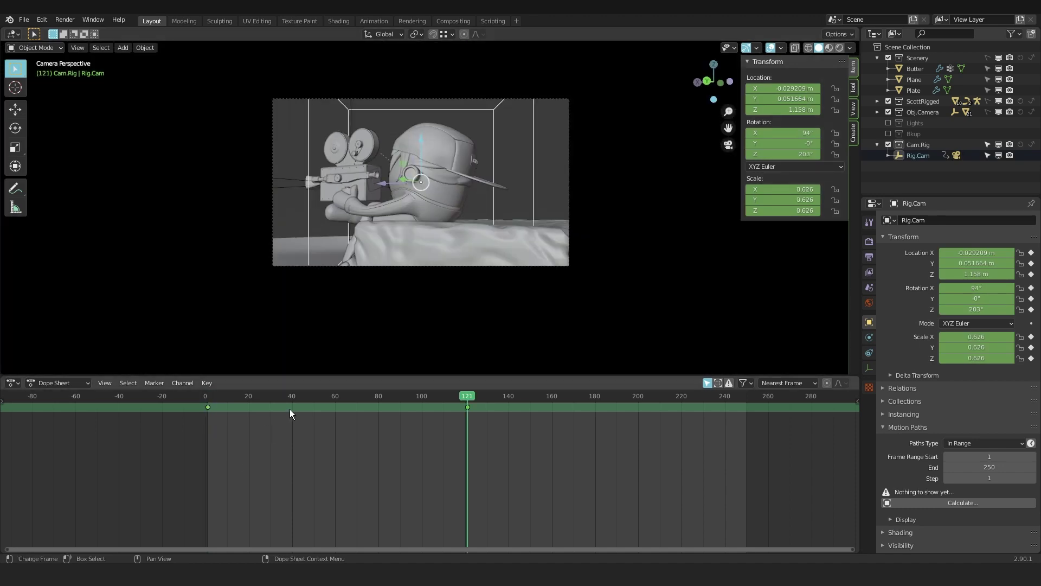
# At frame 56, scale the Rig.Cam empty up to about 1.449 and insert a keyframe for it.
pyautogui.moveTo(337, 396); pyautogui.dragTo(327, 394)
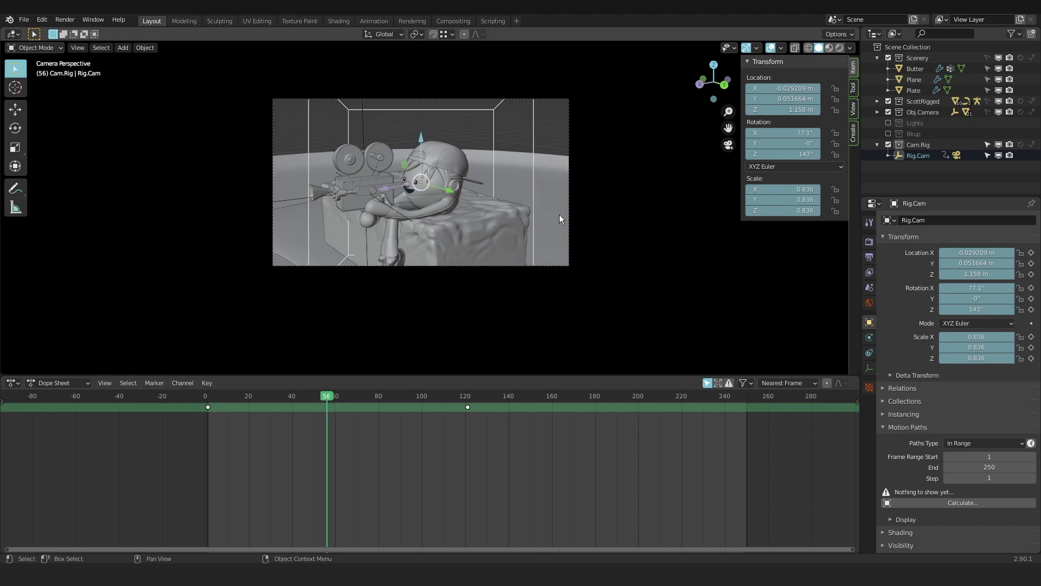
pyautogui.press('s')
pyautogui.click(576, 214)
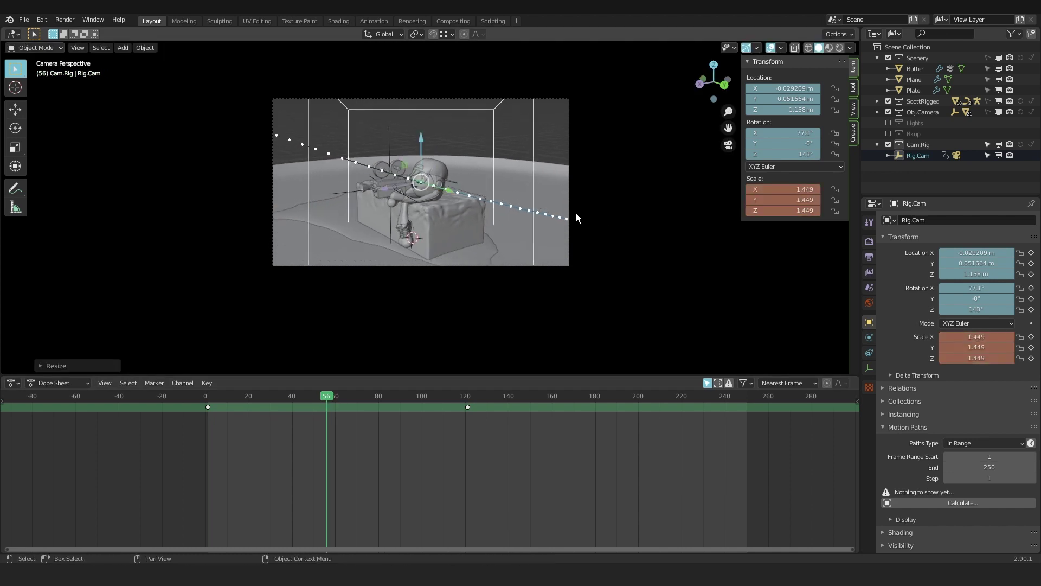
pyautogui.press('i')
pyautogui.click(569, 210)
# Leave the camera view, select the camera and calculate its motion path for frames 1 to 250.
pyautogui.press('KP_0')
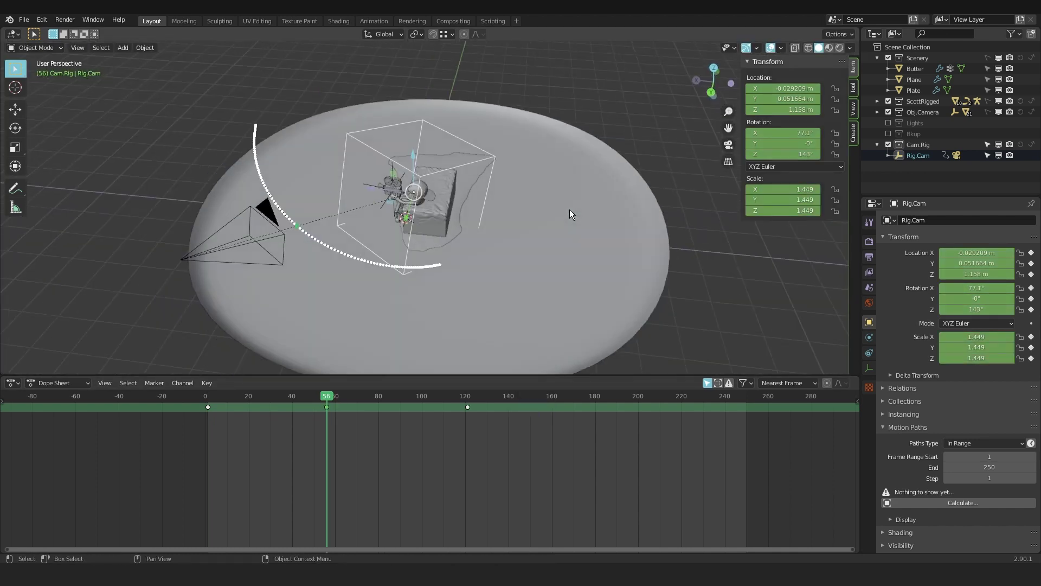
pyautogui.click(280, 235)
pyautogui.press('q')
pyautogui.click(279, 235)
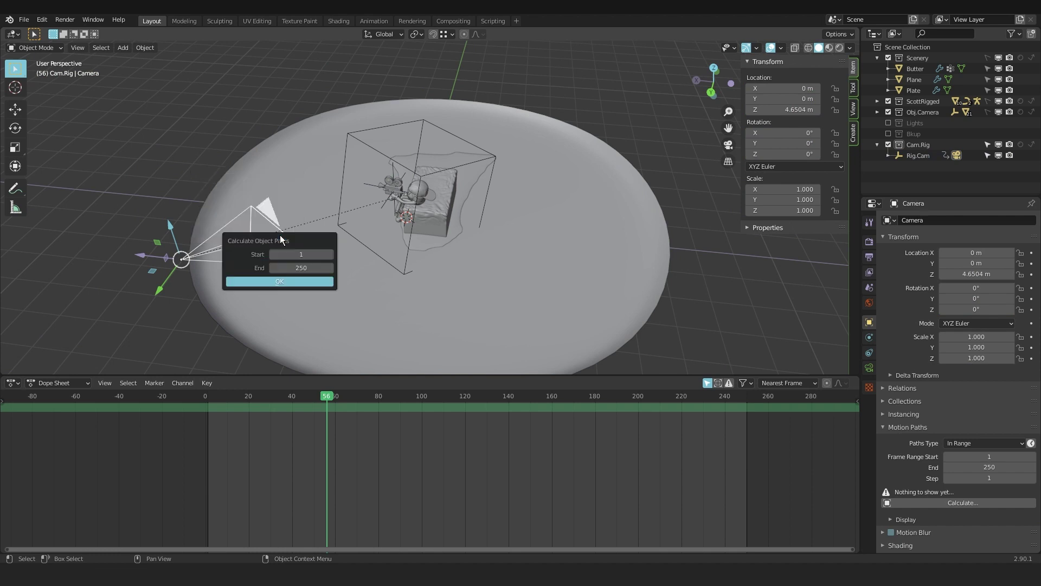
pyautogui.click(283, 282)
pyautogui.moveTo(415, 205); pyautogui.dragTo(373, 161, button='middle')
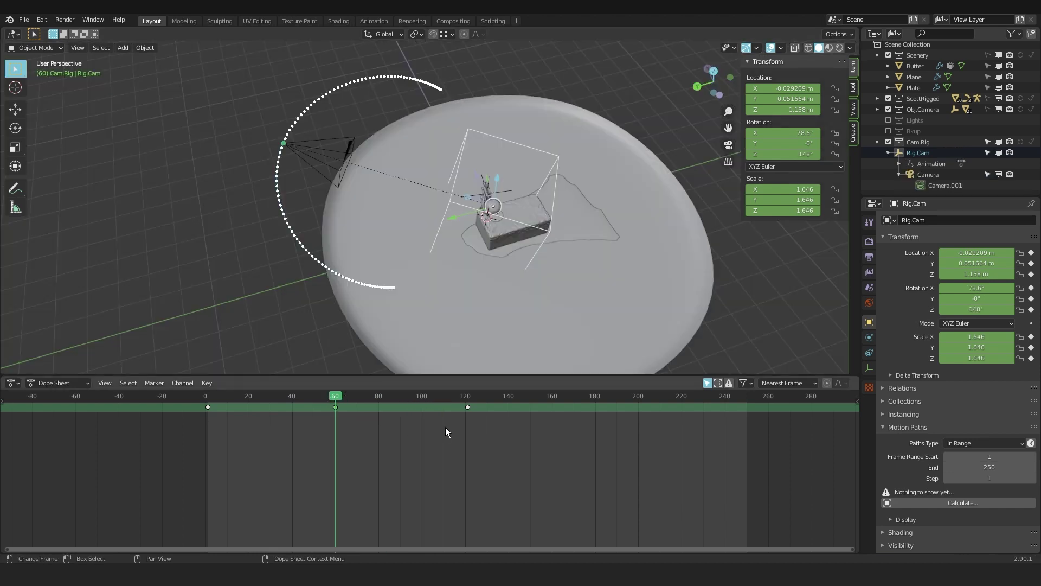
# Return to frame 1, move the middle Rig.Cam keyframe to frame 60 and stretch all keyframes so the last lands on frame 250.
pyautogui.moveTo(272, 396); pyautogui.dragTo(207, 392)
pyautogui.press('c')
pyautogui.moveTo(467, 407); pyautogui.dragTo(337, 412)
pyautogui.press('Escape')
pyautogui.press('s')
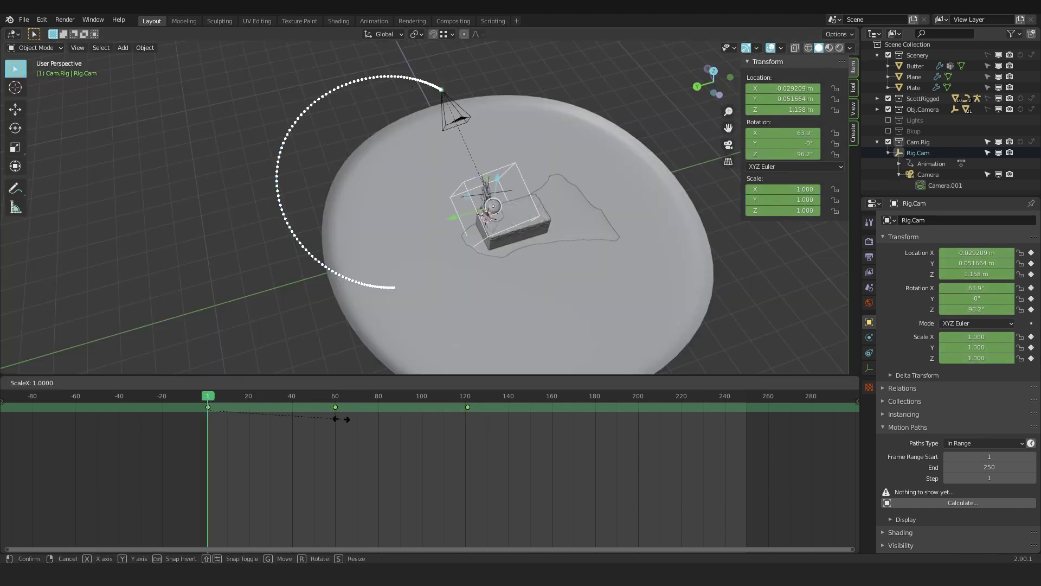
pyautogui.click(485, 417)
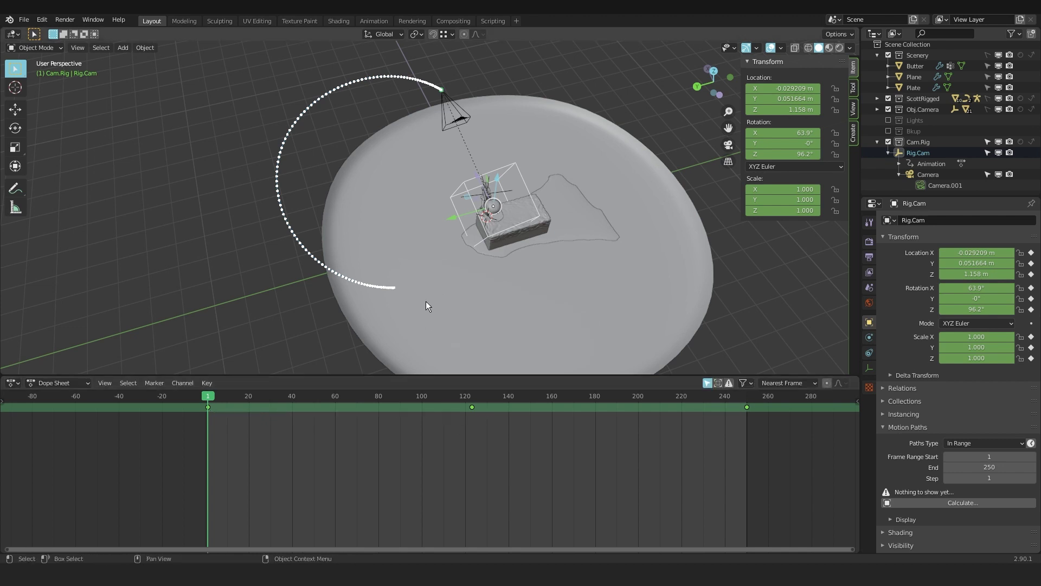
# At frame 60, rotate the Rig.Cam empty around its local Y axis to a rotation of about 69°, 6.09°, 127°.
pyautogui.moveTo(304, 401); pyautogui.dragTo(335, 406)
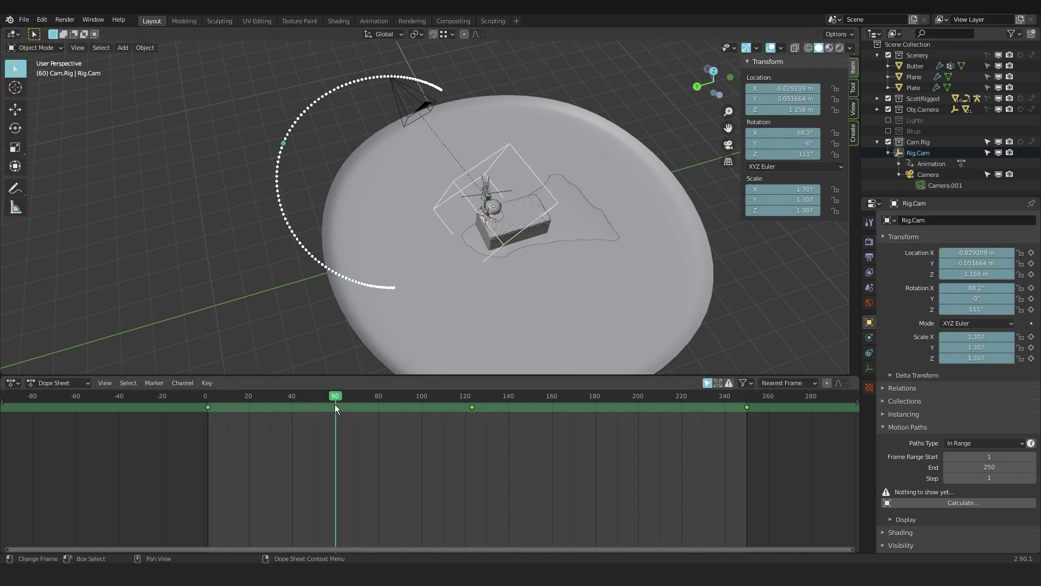
pyautogui.press('r')
pyautogui.press('z')
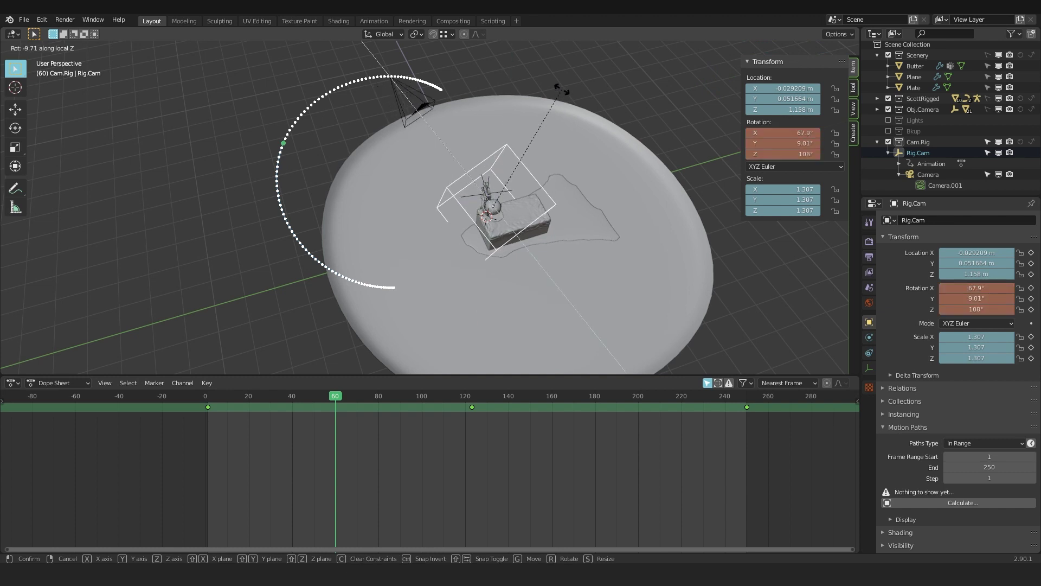
pyautogui.press('y')
pyautogui.press('y')
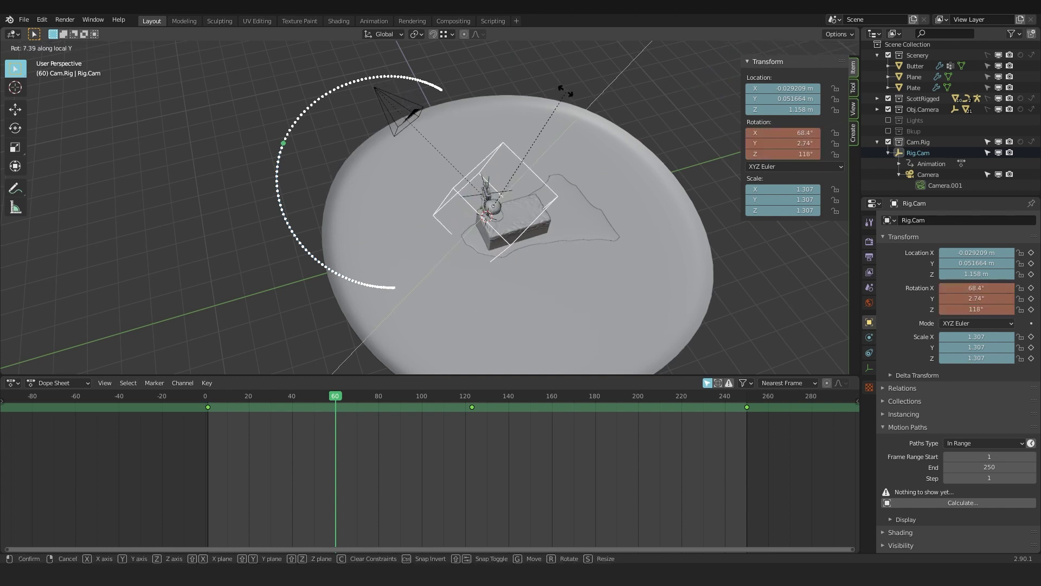
pyautogui.click(552, 75)
# Scale the Rig.Cam empty down to about 0.944 and insert a keyframe at frame 60.
pyautogui.press('s')
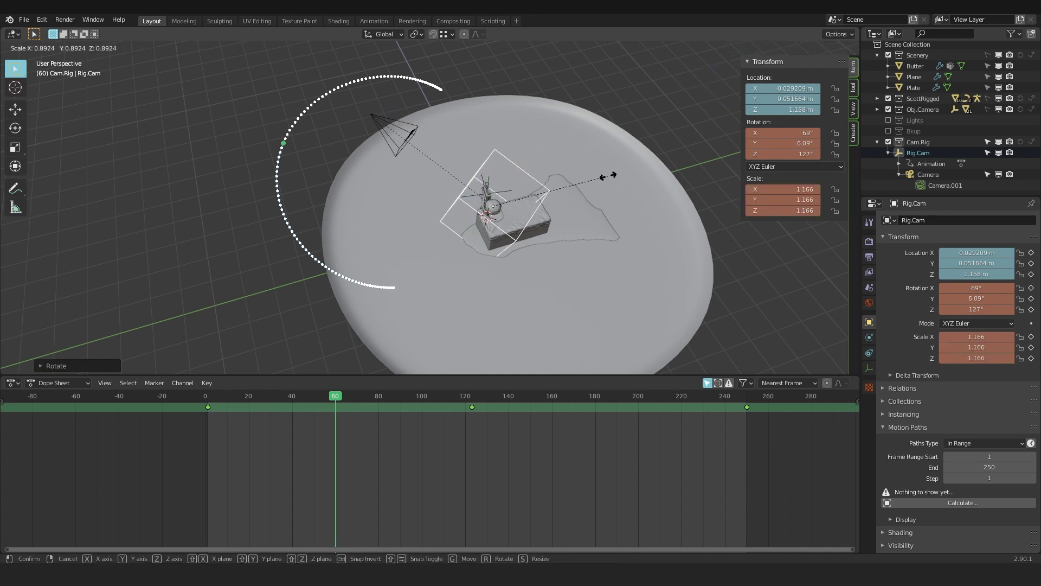
pyautogui.click(573, 154)
pyautogui.press('i')
pyautogui.click(574, 154)
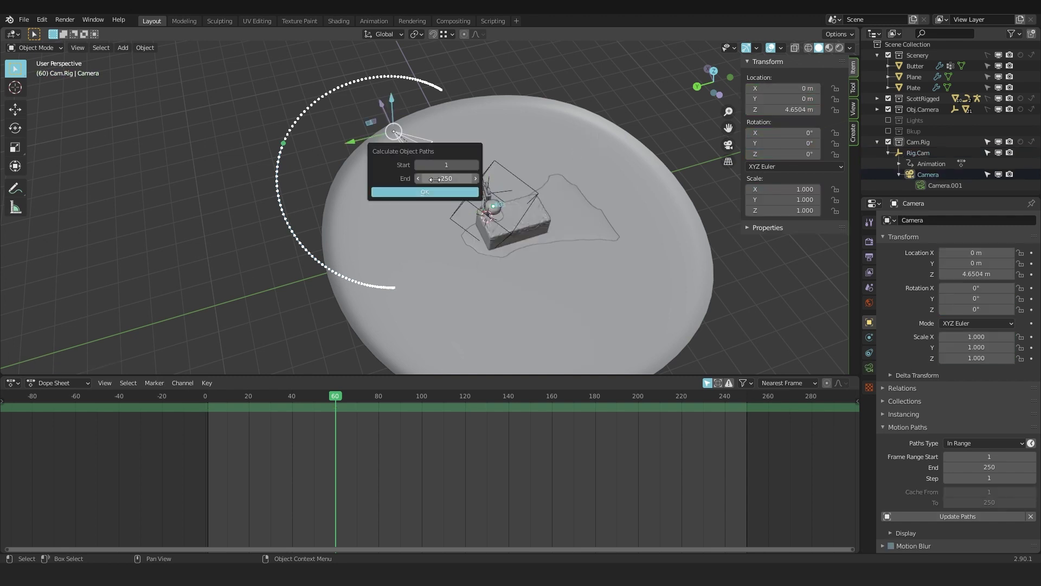
# Select the camera and recalculate its motion path to include the keyframe at frame 60.
pyautogui.click(440, 191)
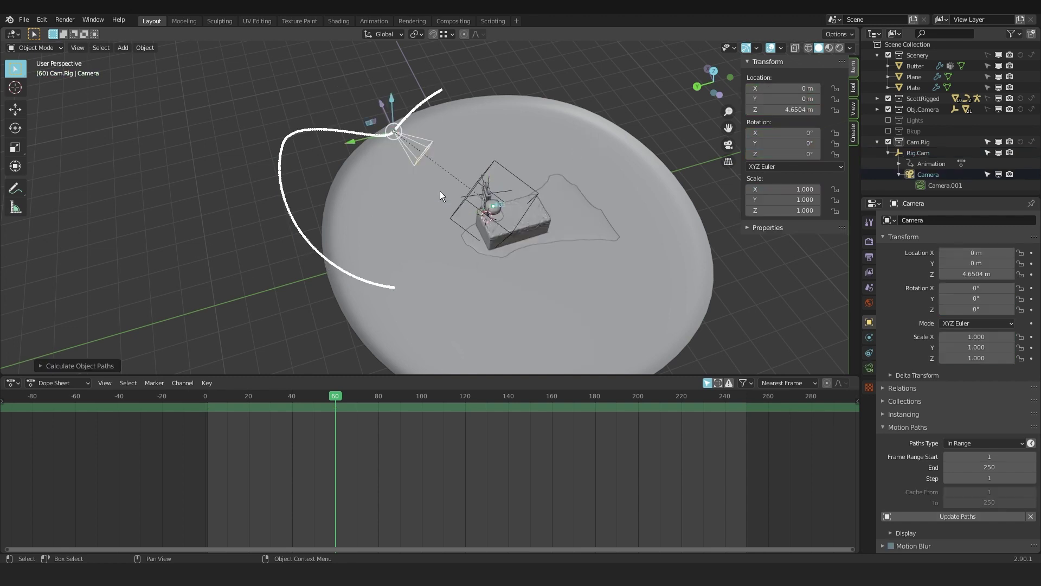
pyautogui.scroll(3, 356, 347)
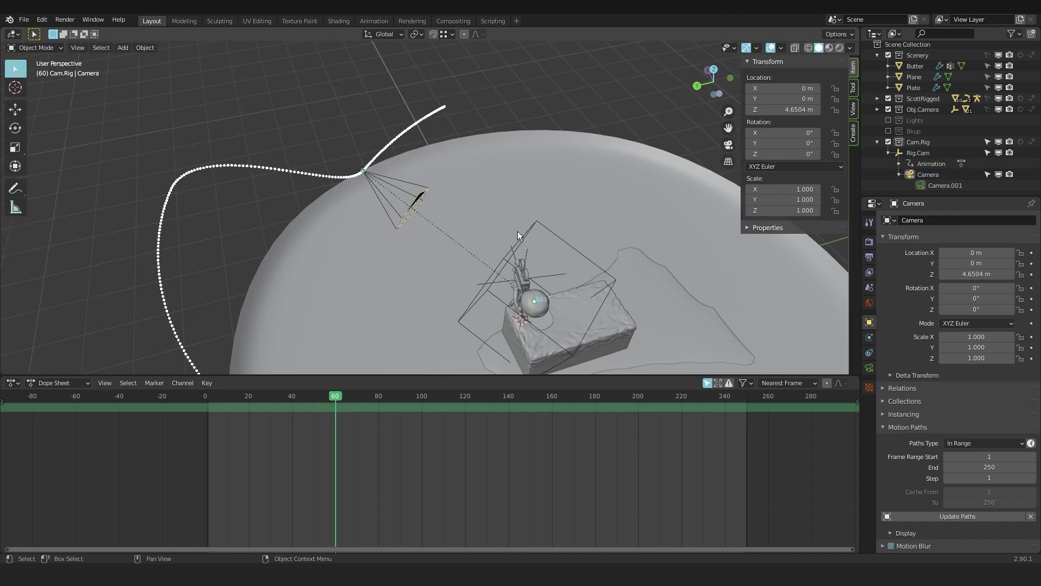
# Show the Rig.Cam empty's animation curves in the Graph Editor and isolate its X, Y and Z Scale curves.
pyautogui.click(560, 236)
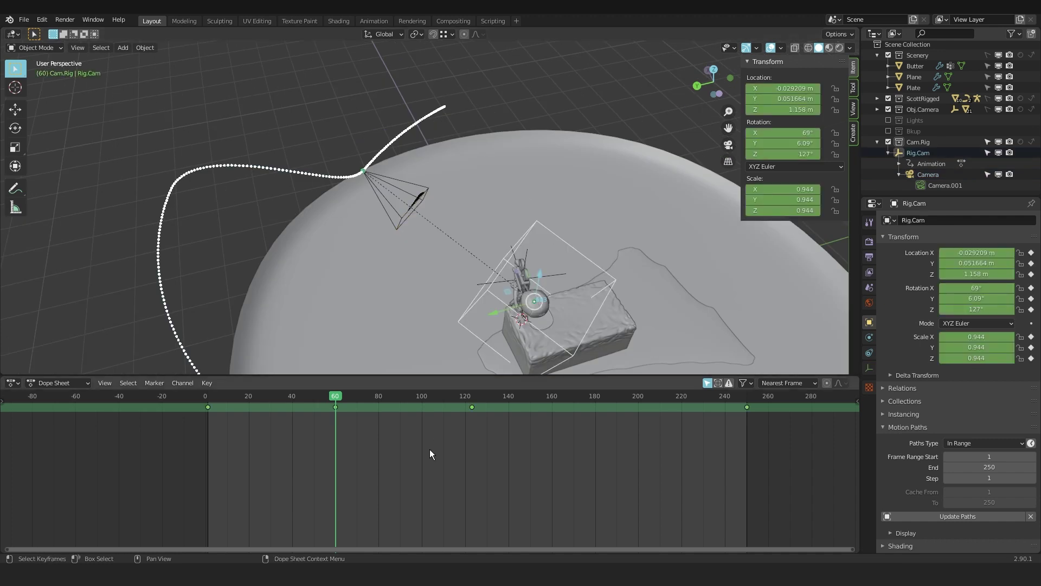
pyautogui.hotkey('ctrl', 'Tab')
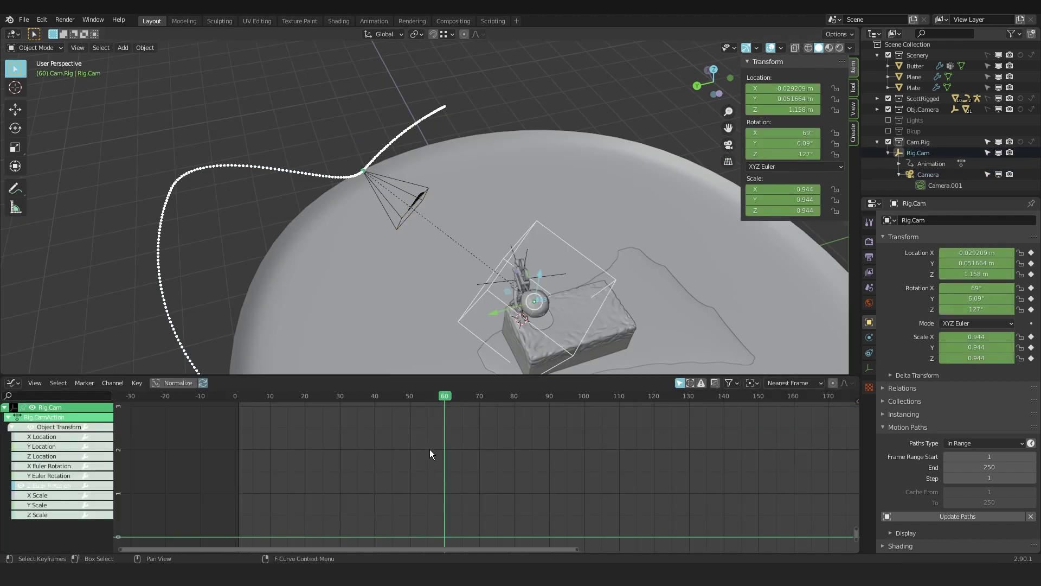
pyautogui.press('Home')
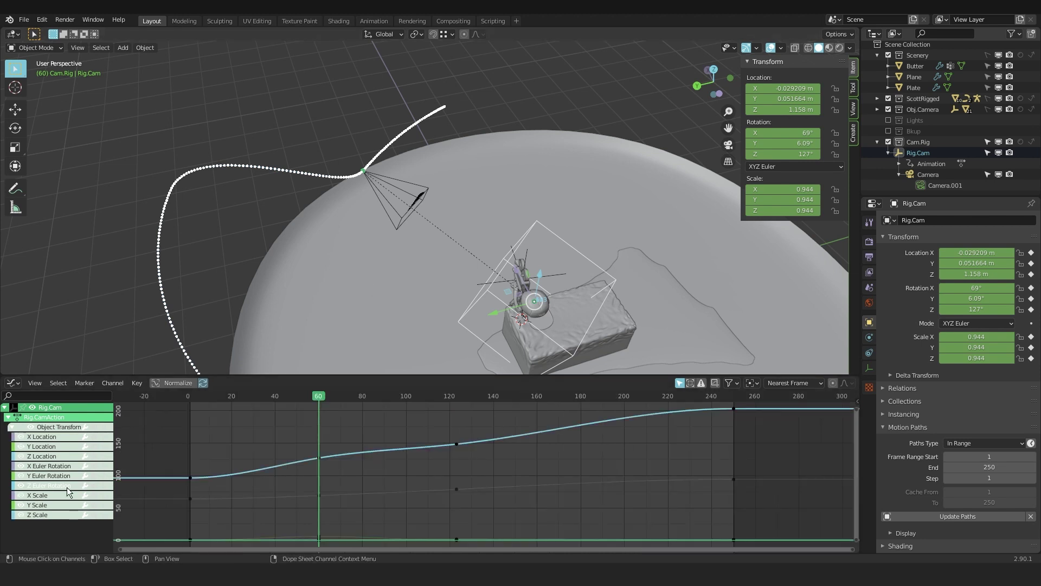
pyautogui.click(44, 495)
pyautogui.keyDown('shift'); pyautogui.click(45, 504); pyautogui.keyUp('shift')
pyautogui.keyDown('shift'); pyautogui.click(49, 514); pyautogui.keyUp('shift')
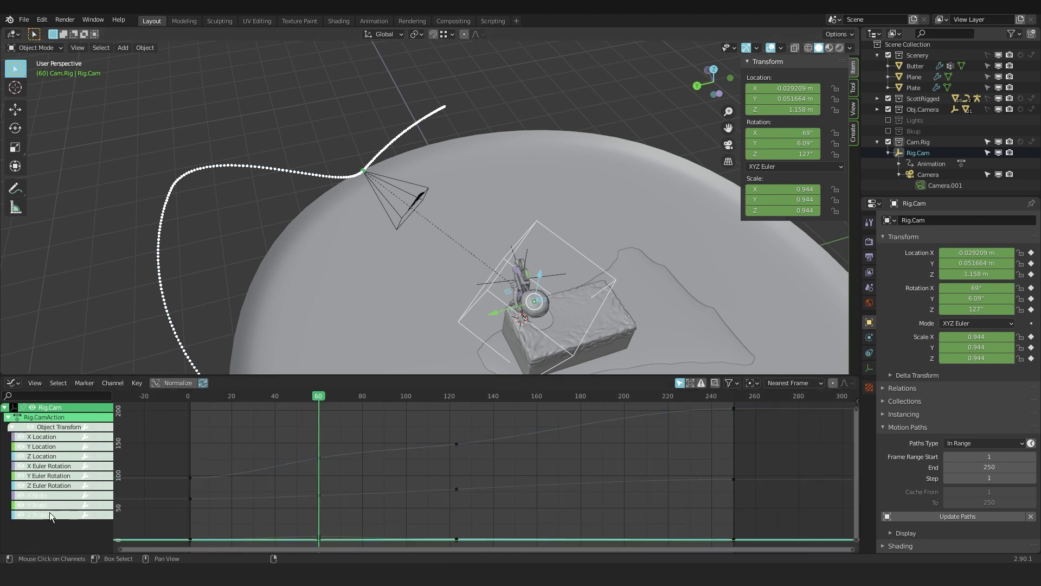
pyautogui.hotkey('shift', 'h')
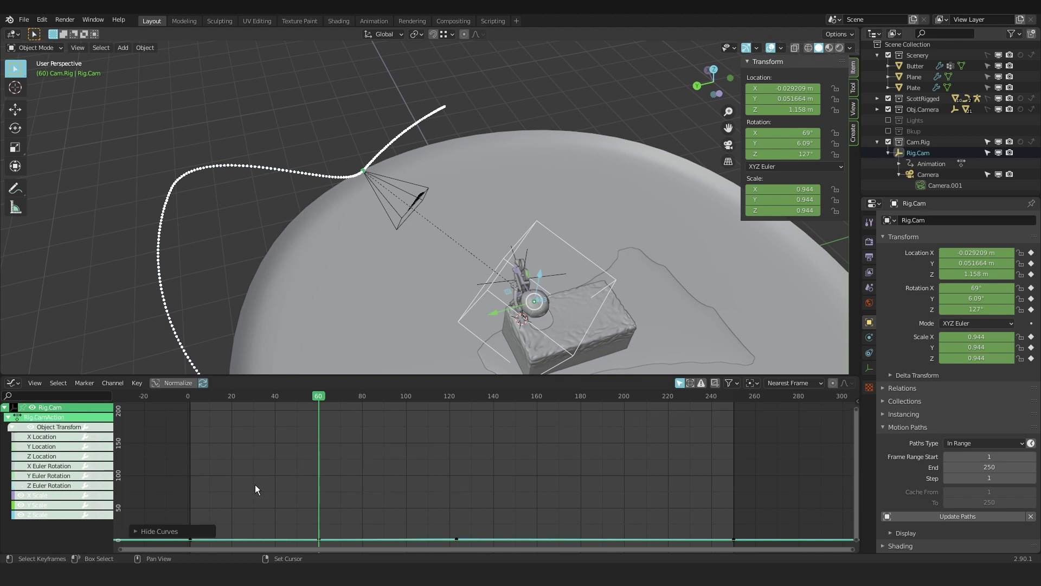
# Rotate the handles of the frame 1 keyframe on the scale curves so the curves leave it steeply downward.
pyautogui.press('a')
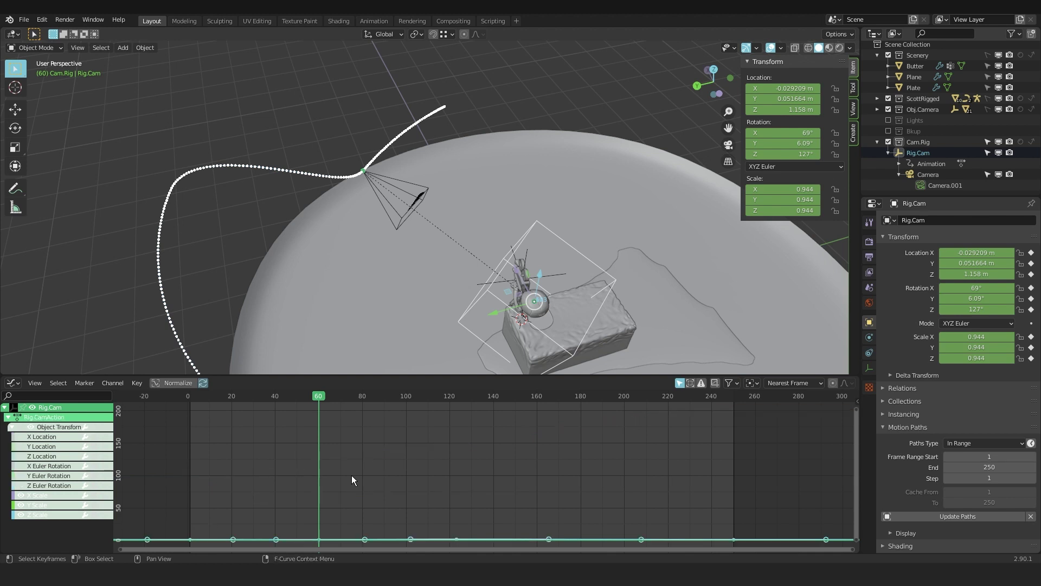
pyautogui.press('Home')
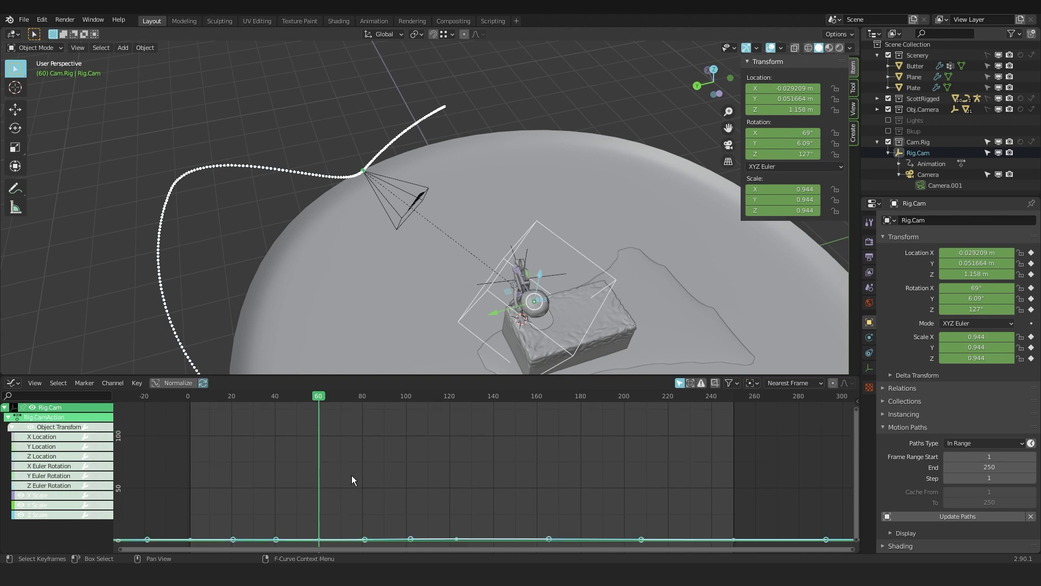
pyautogui.moveTo(351, 475); pyautogui.dragTo(340, 437, button='middle')
pyautogui.hotkey('alt', 'a')
pyautogui.scroll(7, 258, 498)
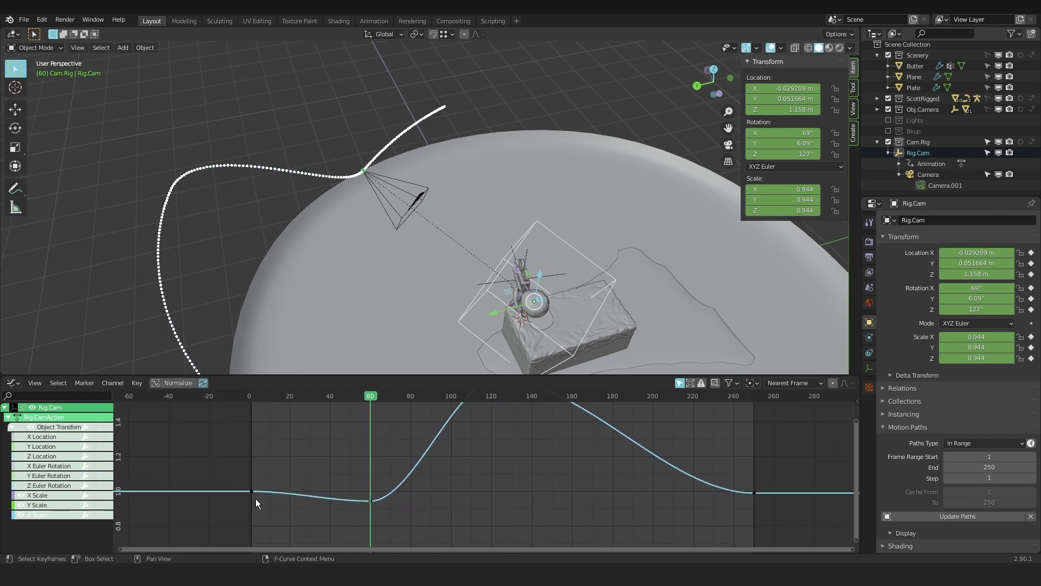
pyautogui.moveTo(281, 495); pyautogui.dragTo(234, 470)
pyautogui.press('r')
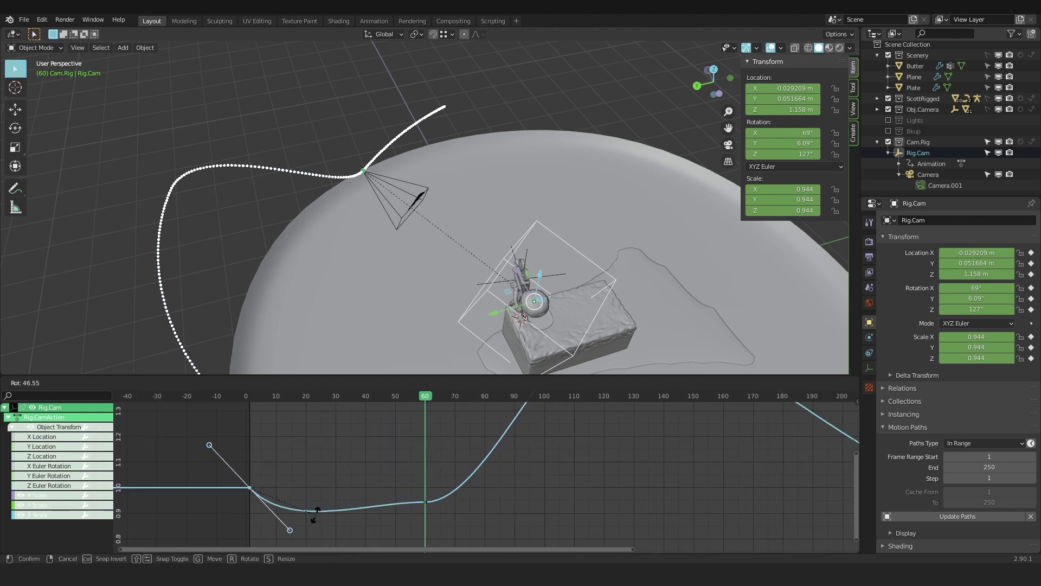
pyautogui.click(321, 504)
# Recalculate the camera's motion path with the reshaped start of the scale curves.
pyautogui.click(418, 183)
pyautogui.press('q')
pyautogui.click(433, 228)
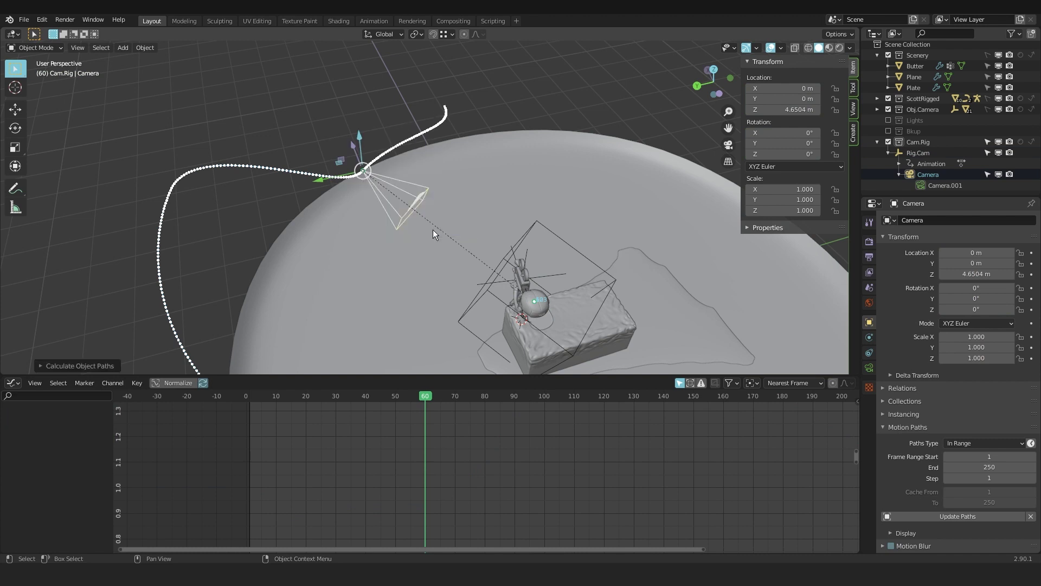
# Reselect the Rig.Cam empty and rotate the handles of its frame 60 scale keyframes into a steep upward slope.
pyautogui.click(553, 242)
pyautogui.click(425, 500)
pyautogui.press('r')
pyautogui.click(488, 426)
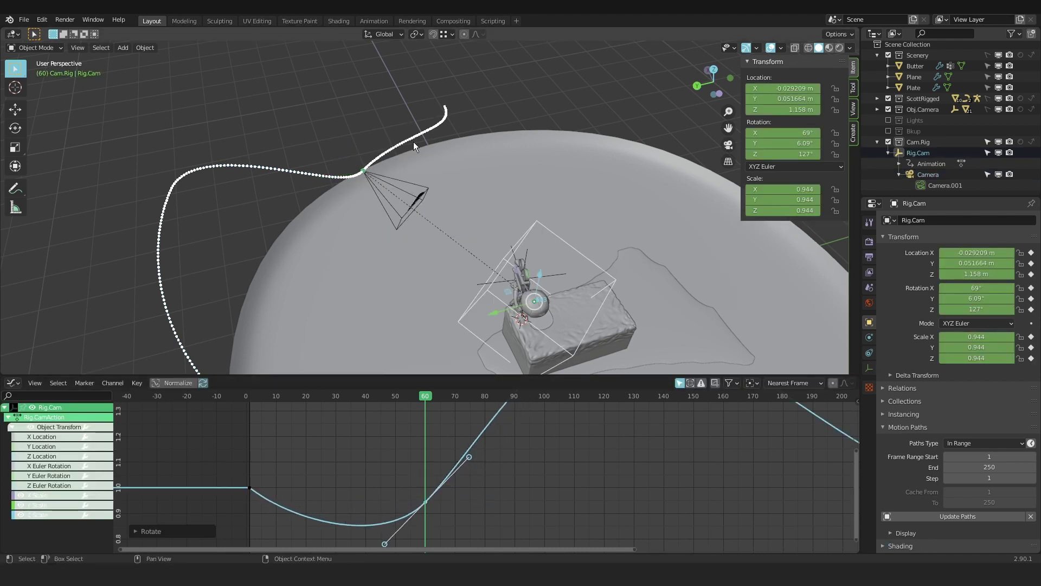
# Update the camera's motion path for the adjusted frame 60 handles and inspect its curve around the scene.
pyautogui.click(417, 187)
pyautogui.press('q')
pyautogui.click(416, 189)
pyautogui.click(392, 231)
pyautogui.scroll(-3, 406, 179)
pyautogui.moveTo(461, 154); pyautogui.dragTo(447, 201, button='middle')
pyautogui.scroll(4, 449, 165)
pyautogui.scroll(-5, 450, 198)
# Look through the camera, select the Rig.Cam empty and play the animation from frame 1 to review the move.
pyautogui.press('KP_0')
pyautogui.press('Up')
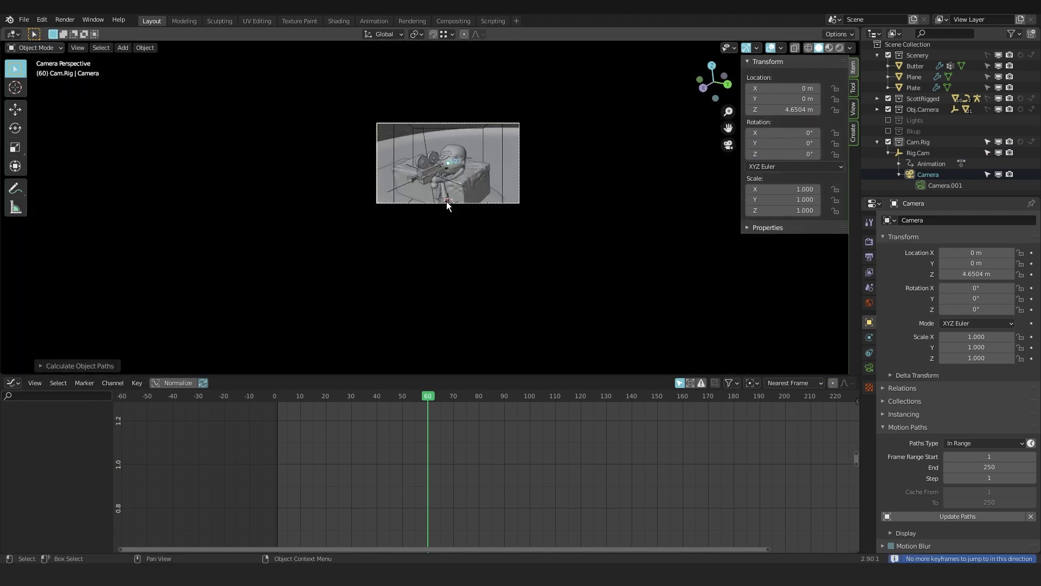
pyautogui.press('Up')
pyautogui.click(500, 142)
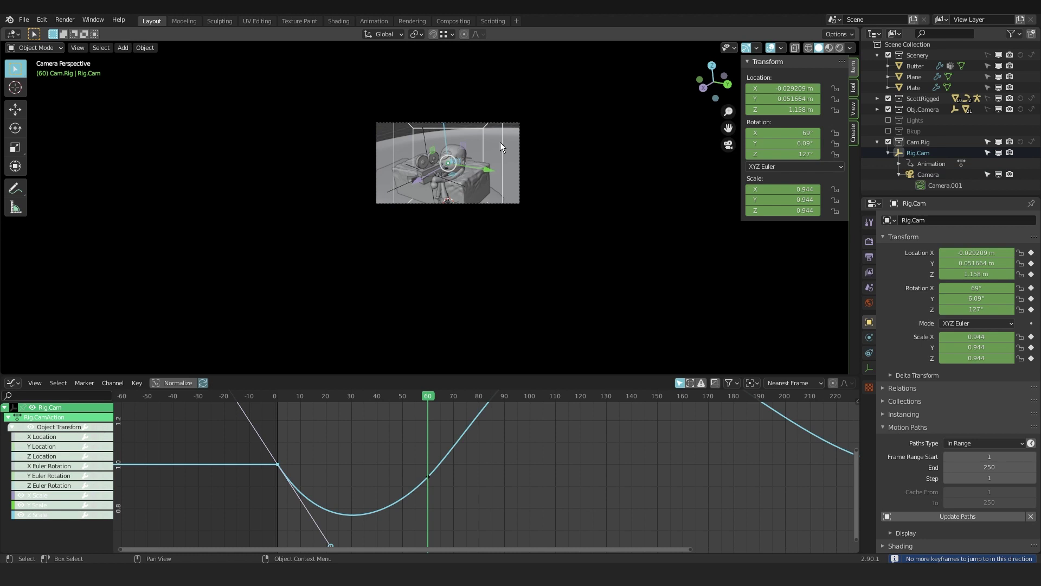
pyautogui.hotkey('shift', 'Left')
pyautogui.press('space')
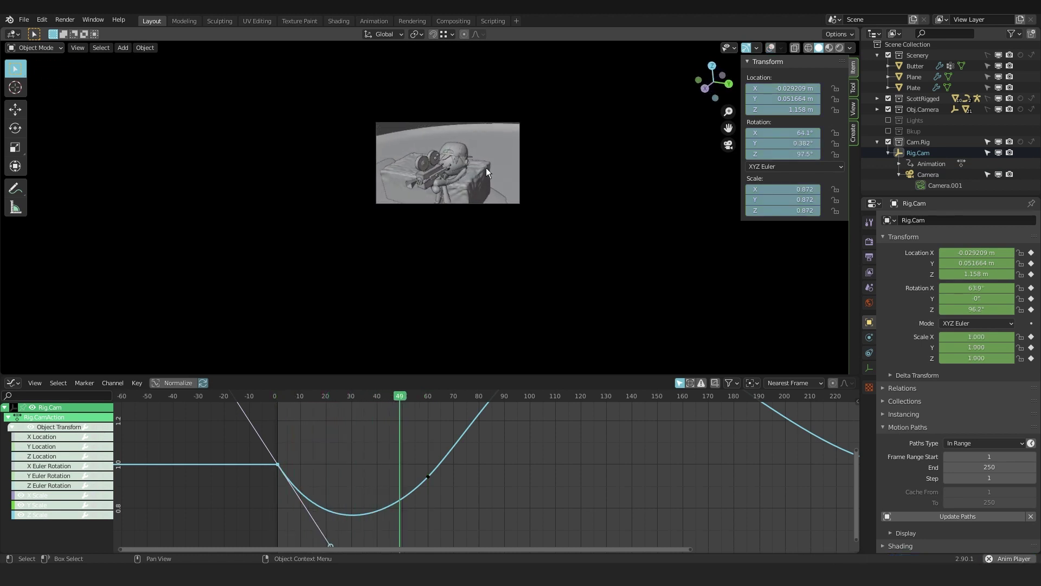
pyautogui.scroll(4, 473, 154)
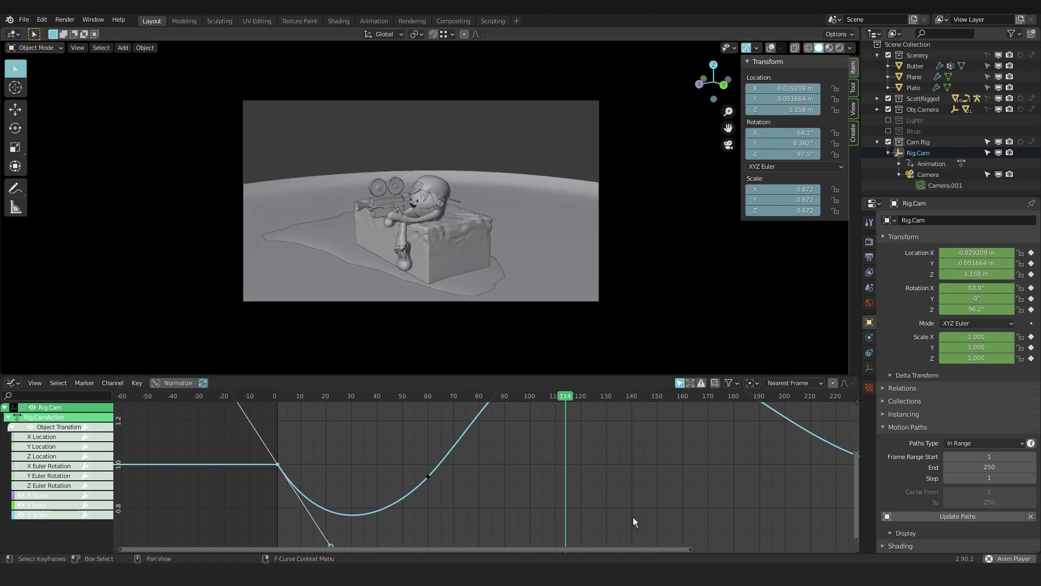
pyautogui.scroll(-5, 600, 458)
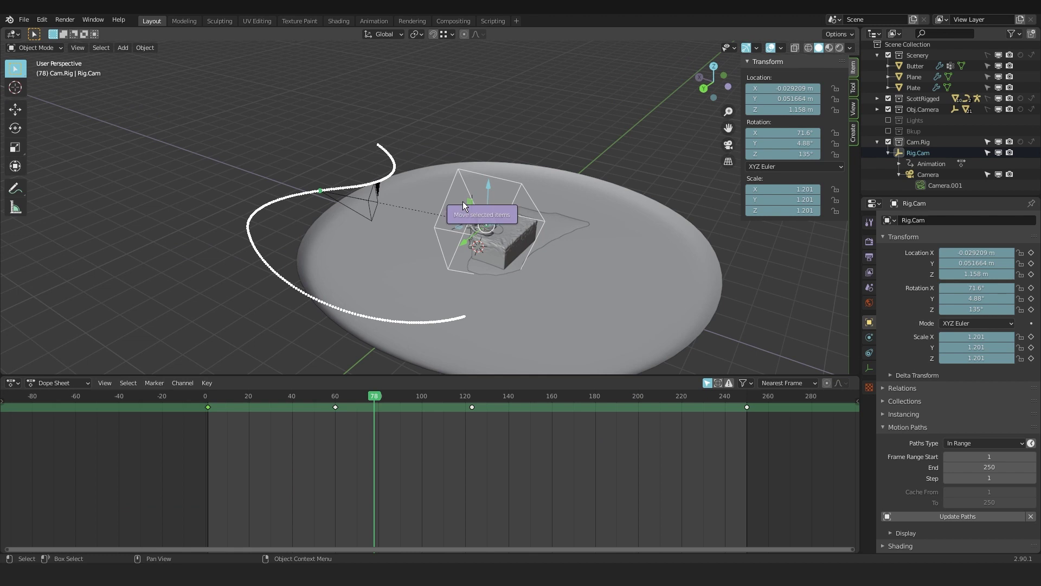
# Delete all keyframes of the Rig.Cam empty.
pyautogui.press('a')
pyautogui.press('x')
pyautogui.press('x')
pyautogui.click(455, 473)
# Clear the Rig.Cam empty's rotation and rotate it 90° around the X axis.
pyautogui.hotkey('alt', 'r')
pyautogui.press('r')
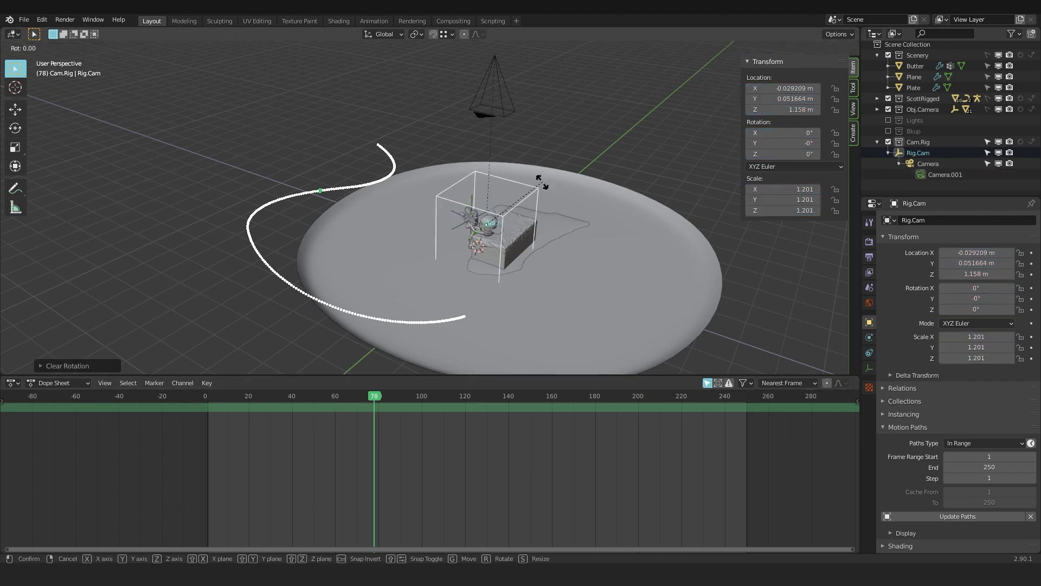
pyautogui.press('Escape')
# Select the camera, clear its motion path and save the file.
pyautogui.click(538, 187)
pyautogui.hotkey('ctrl', 's')
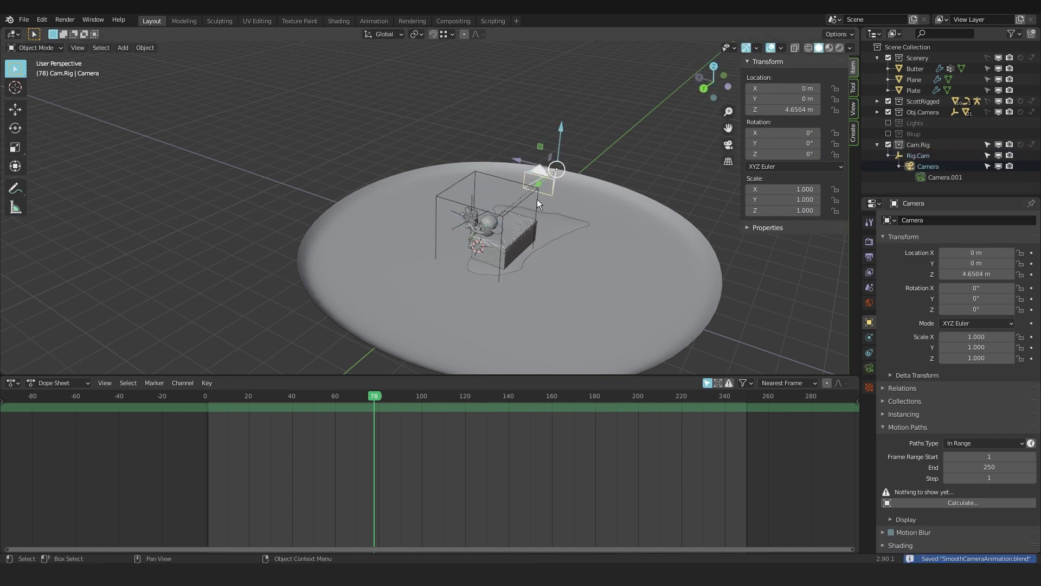
# At frame 1, rotate the Rig.Cam empty around Z to about 126° and insert a Location, Rotation & Scale keyframe.
pyautogui.click(537, 199)
pyautogui.hotkey('shift', 'Left')
pyautogui.press('r')
pyautogui.press('z')
pyautogui.click(401, 145)
pyautogui.press('KP_0')
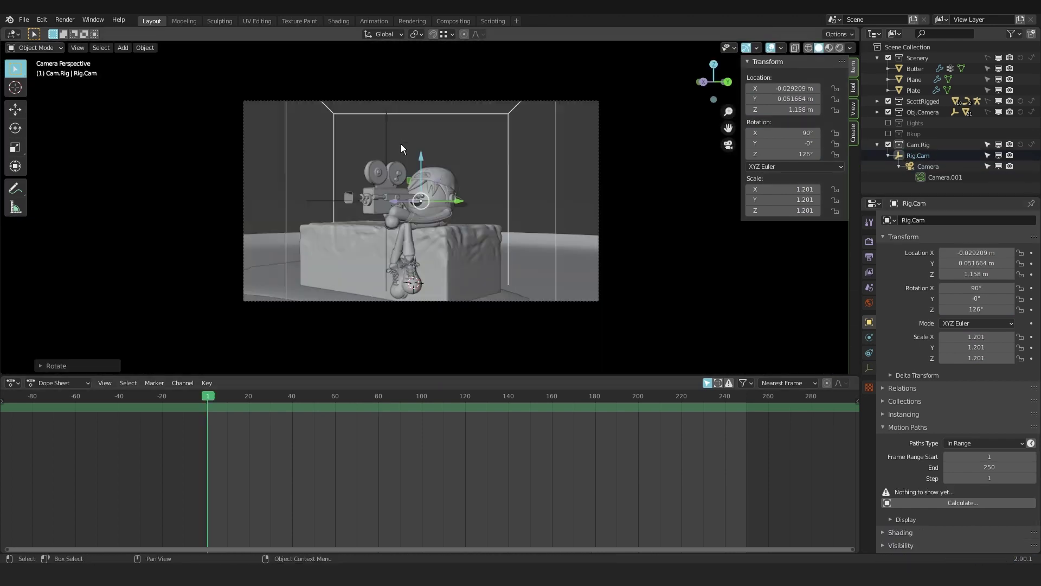
pyautogui.press('i')
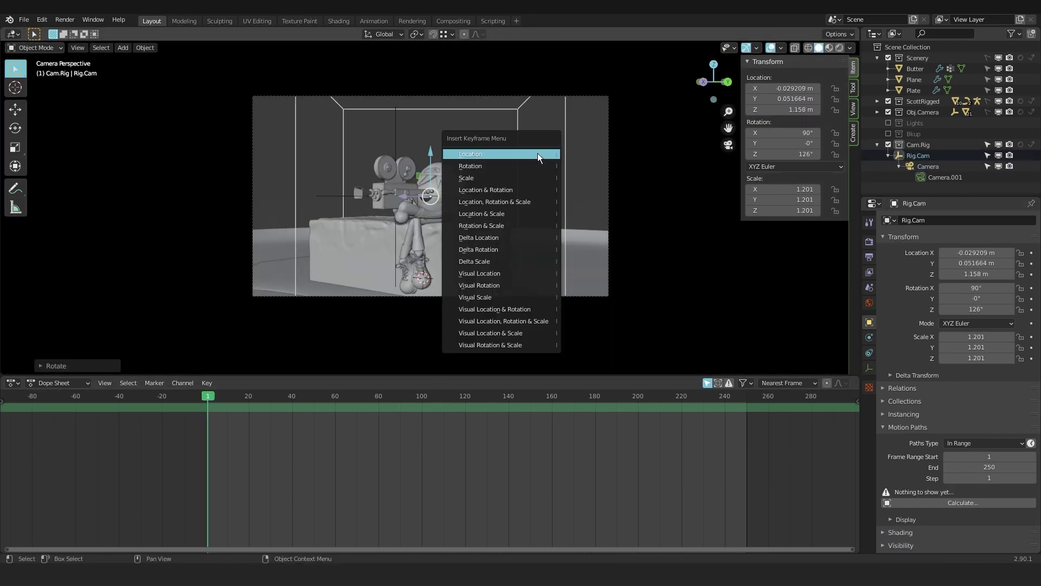
pyautogui.click(524, 204)
# At frame 71, scale the Rig.Cam empty down to about 0.624.
pyautogui.press('Up')
pyautogui.press('Up')
pyautogui.press('Up')
pyautogui.press('Up')
pyautogui.press('Up')
pyautogui.press('Up')
pyautogui.press('Up')
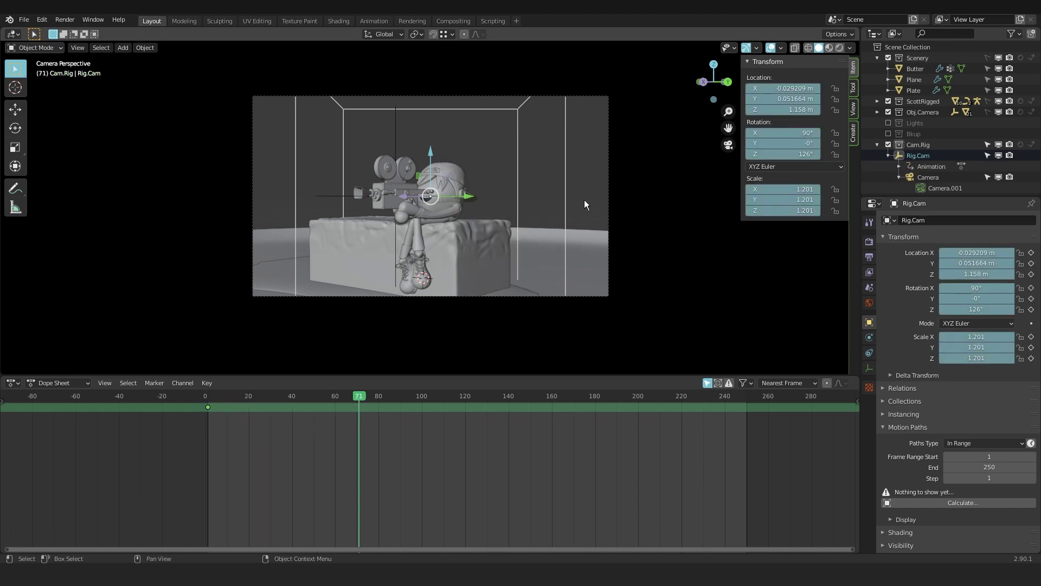
pyautogui.press('s')
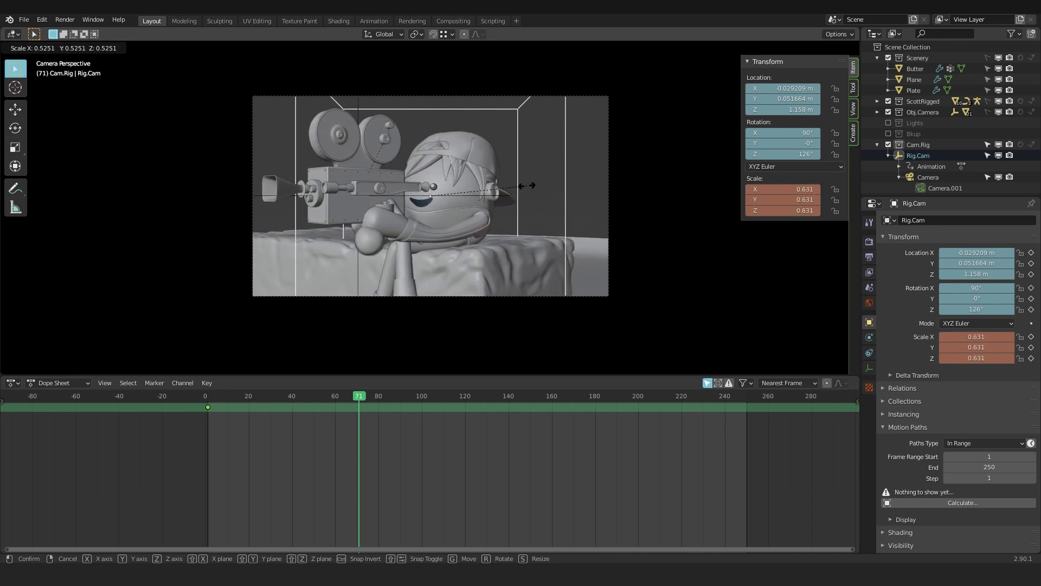
pyautogui.click(525, 186)
# Rotate the Rig.Cam empty around Z to about 136° and insert a Location, Rotation & Scale keyframe at frame 71.
pyautogui.press('r')
pyautogui.press('z')
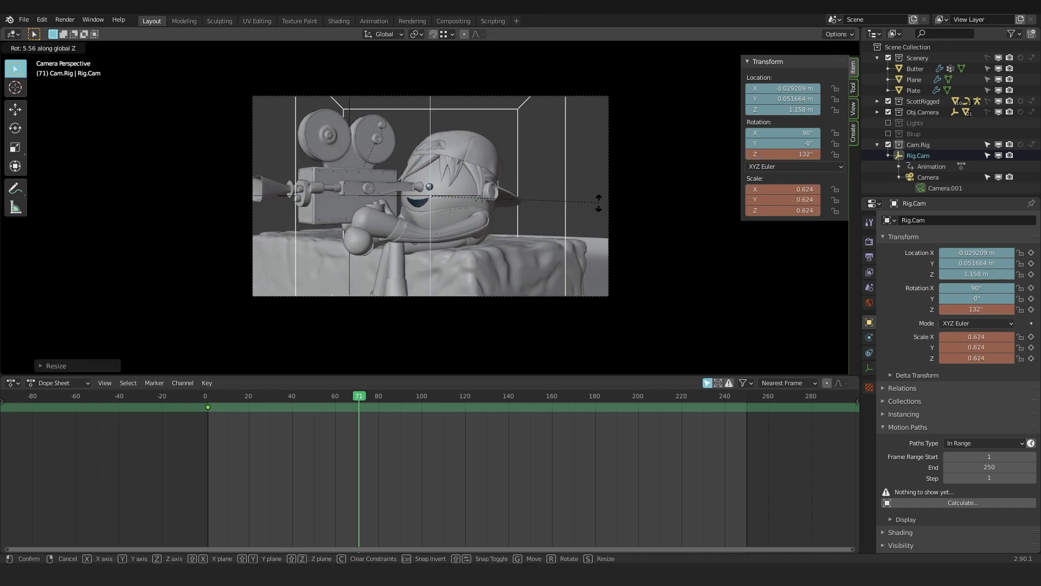
pyautogui.click(593, 215)
pyautogui.press('i')
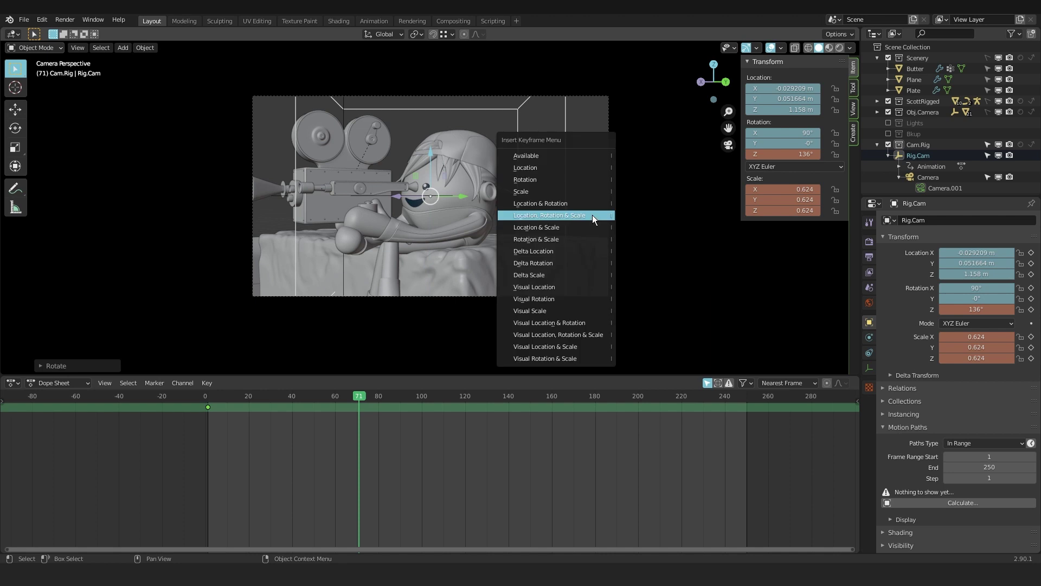
pyautogui.click(592, 215)
# Play the camera move from frame 1 to check the transition between the two keyframes.
pyautogui.hotkey('shift', 'Left')
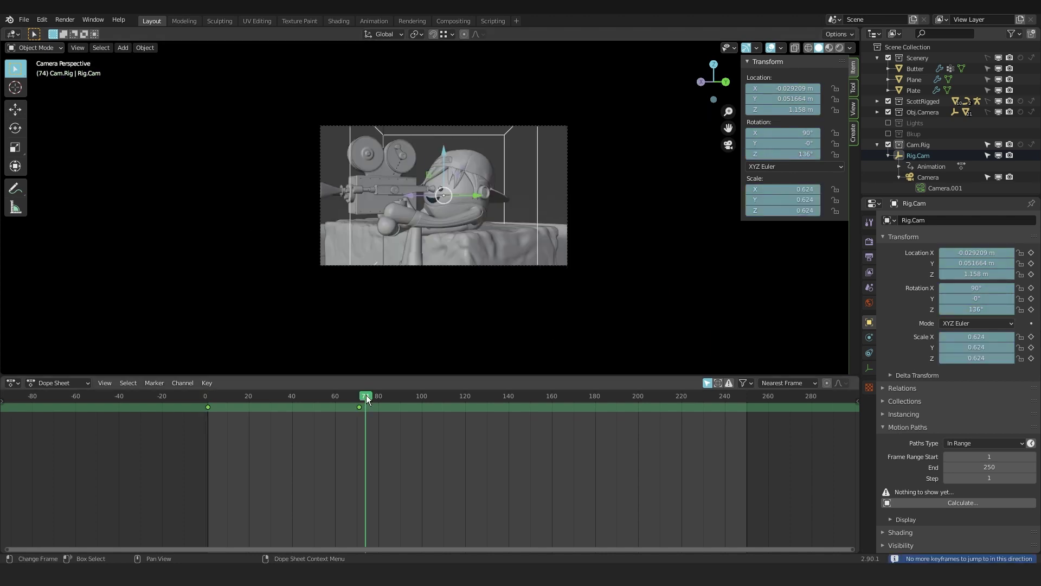
pyautogui.press('Down')
pyautogui.press('space')
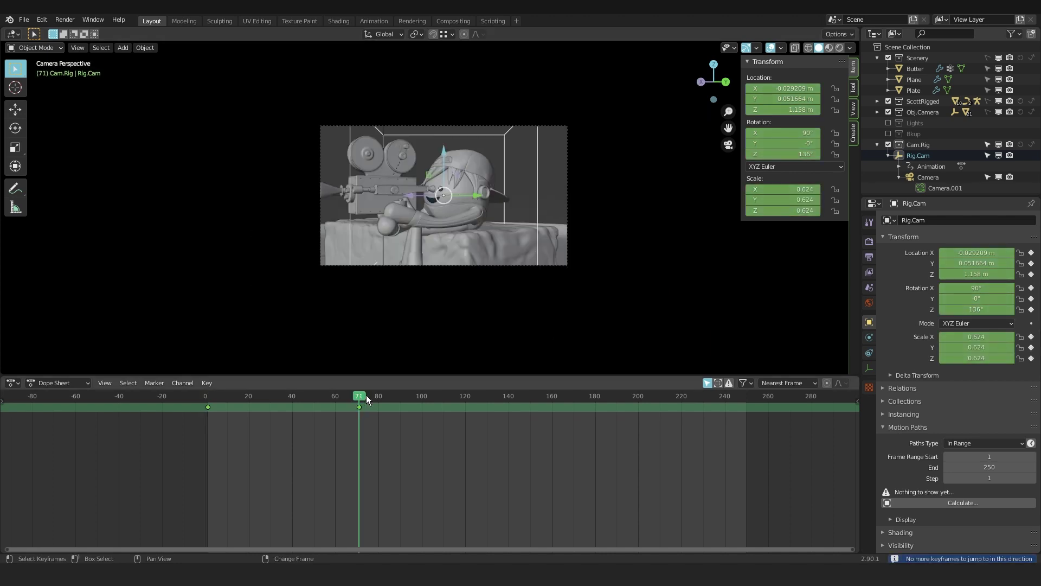
pyautogui.press('space')
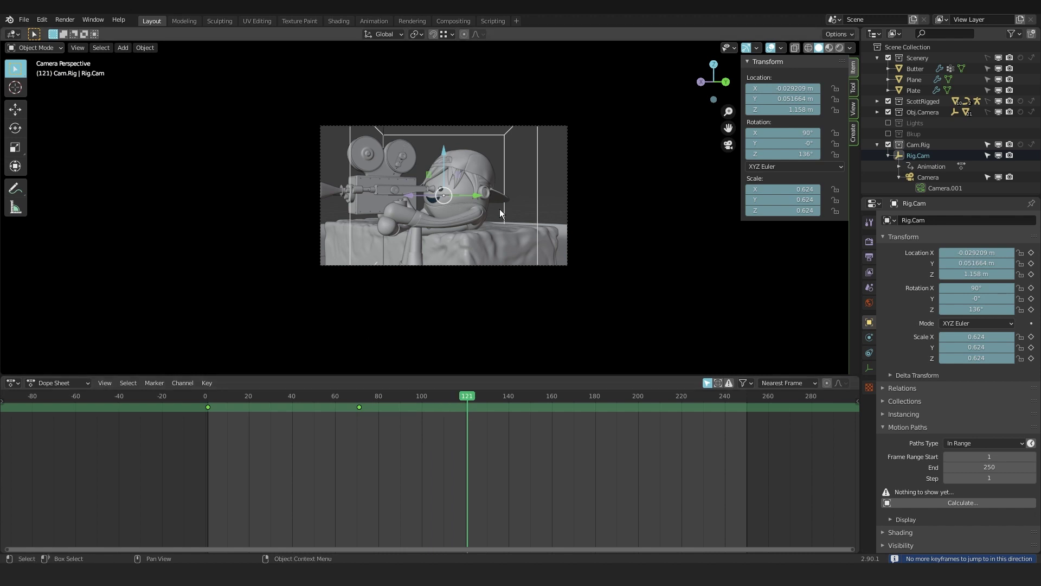
# At frame 121, scale the Rig.Cam empty to about 1.084 and rotate it around its local X axis to about 98.2°.
pyautogui.press('s')
pyautogui.click(538, 230)
pyautogui.press('r')
pyautogui.press('x')
pyautogui.press('x')
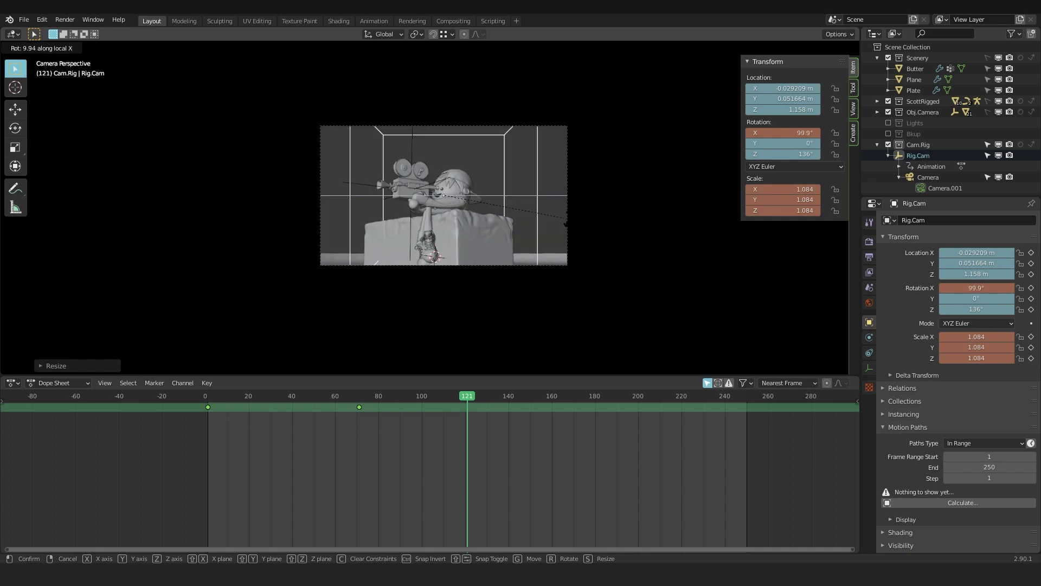
pyautogui.click(566, 217)
pyautogui.press('r')
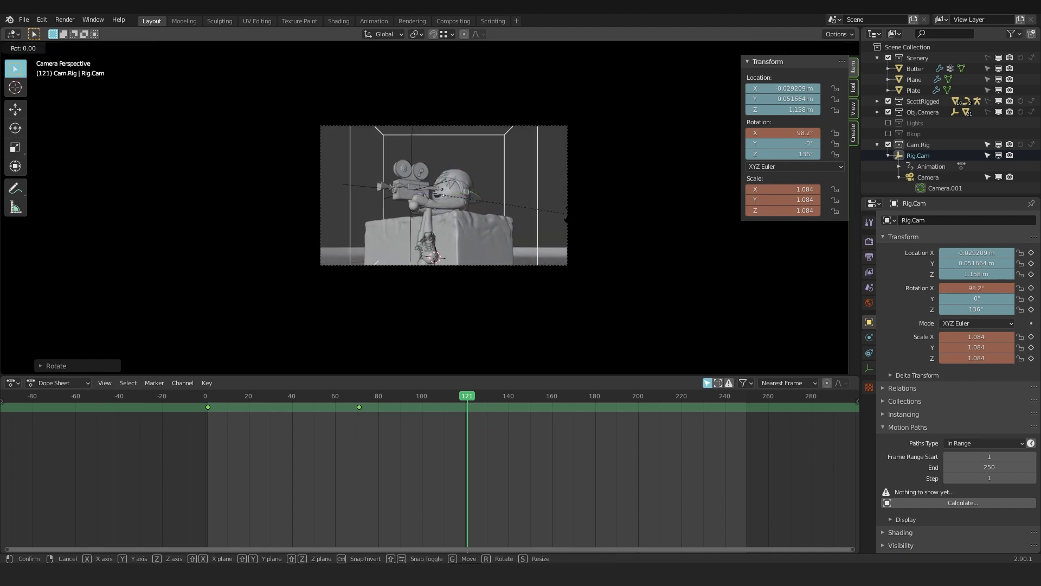
pyautogui.press('x')
pyautogui.rightClick(563, 228)
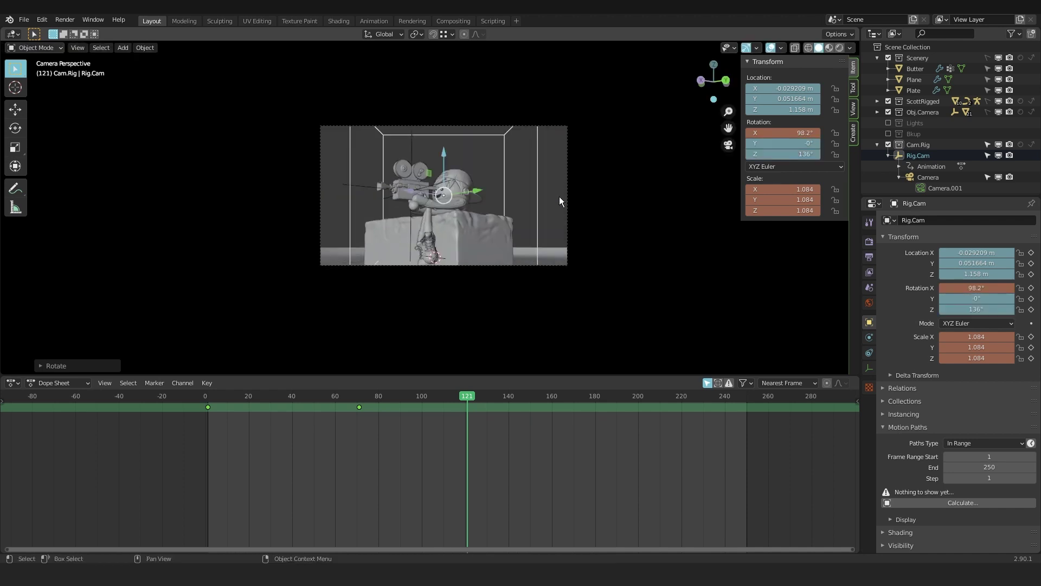
# Rotate the Rig.Cam empty around Z to about 113° and insert a keyframe on the available channels at frame 121.
pyautogui.press('r')
pyautogui.press('z')
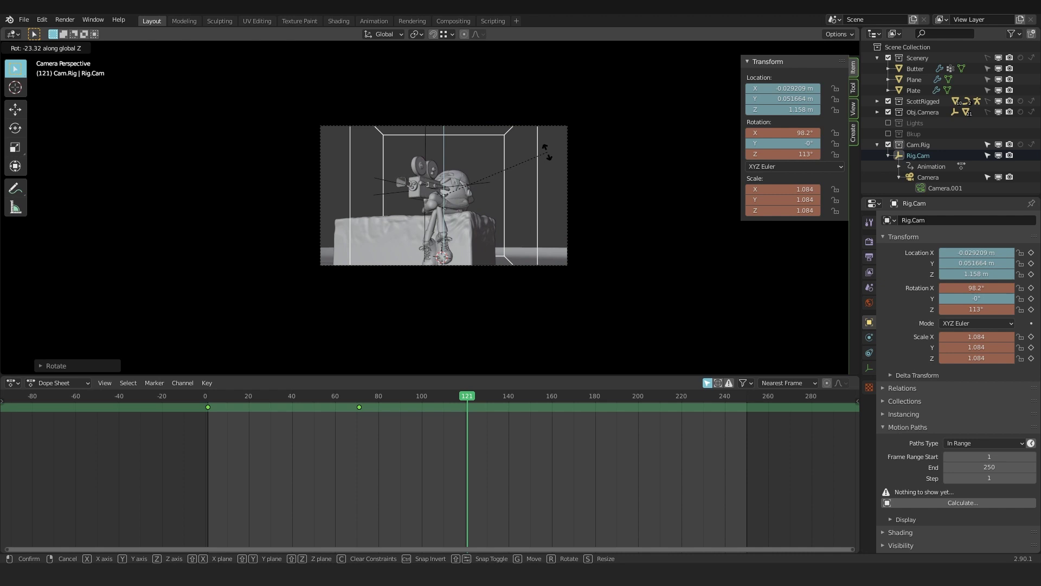
pyautogui.click(533, 176)
pyautogui.press('i')
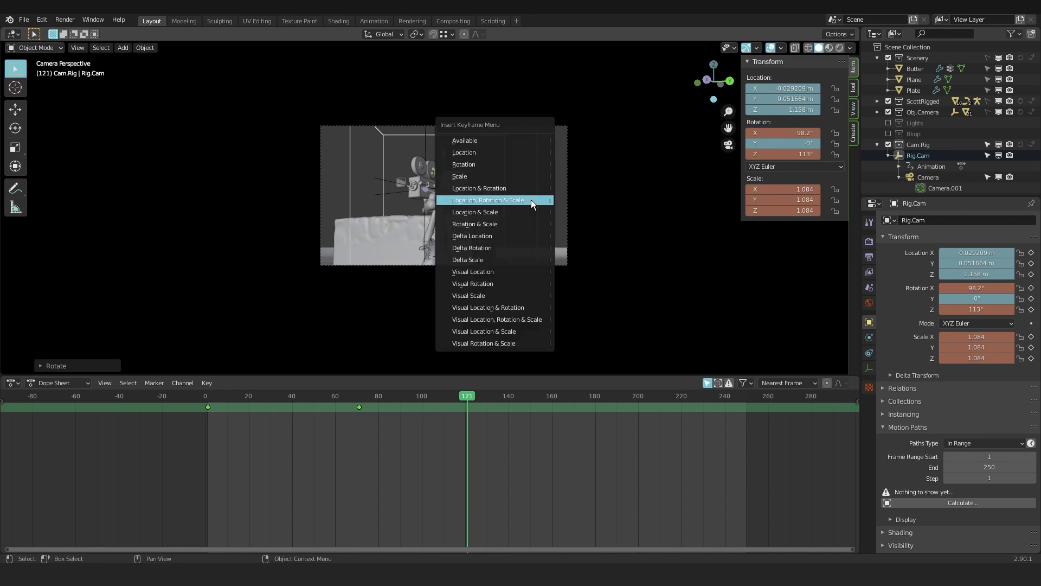
pyautogui.click(516, 144)
# Keyframe the camera's location and rotation at frame 1 and show its curves in an enlarged Graph Editor with the sidebar open.
pyautogui.hotkey('shift', 'Left')
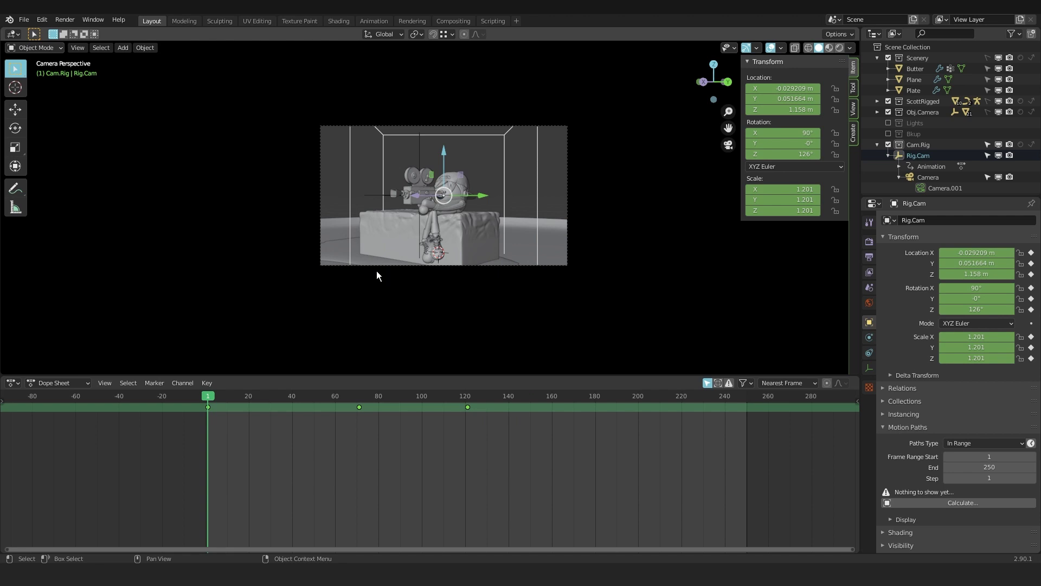
pyautogui.moveTo(438, 177); pyautogui.dragTo(286, 151, button='middle')
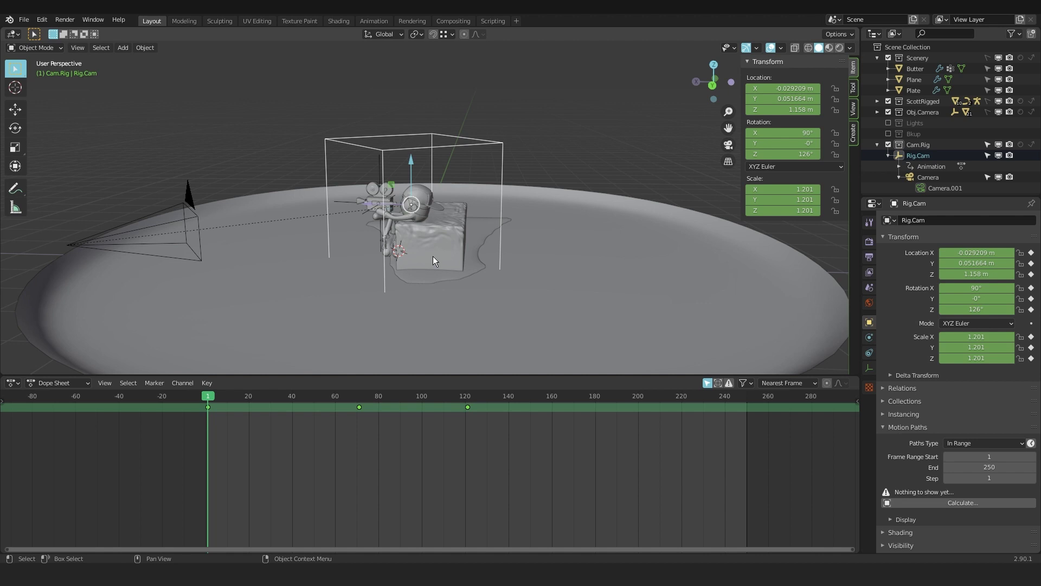
pyautogui.click(195, 213)
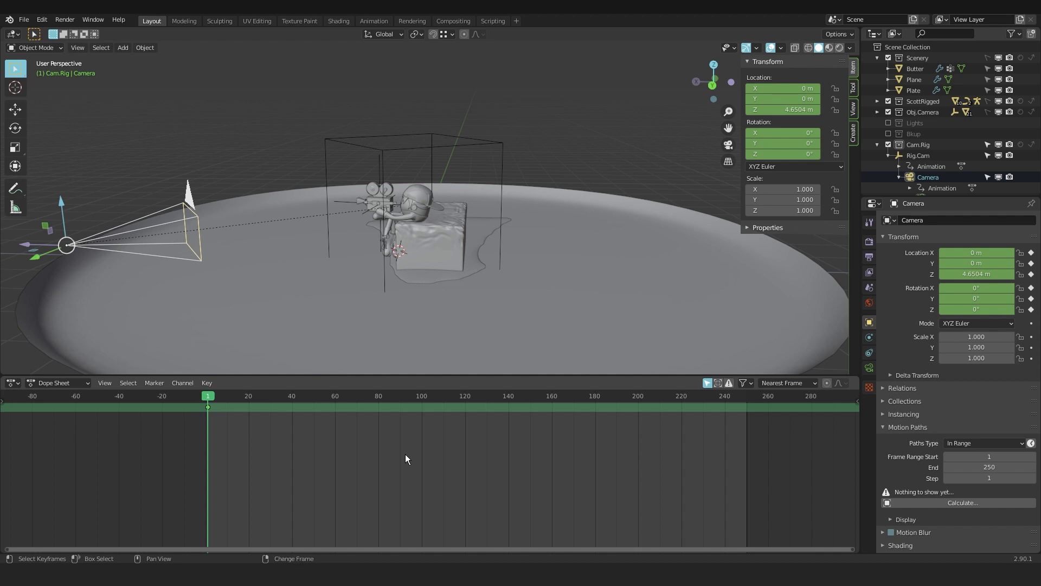
pyautogui.hotkey('ctrl', 'Tab')
pyautogui.moveTo(782, 154)
pyautogui.mouseDown()
pyautogui.moveTo(811, 154)
pyautogui.moveTo(775, 155)
pyautogui.mouseUp()
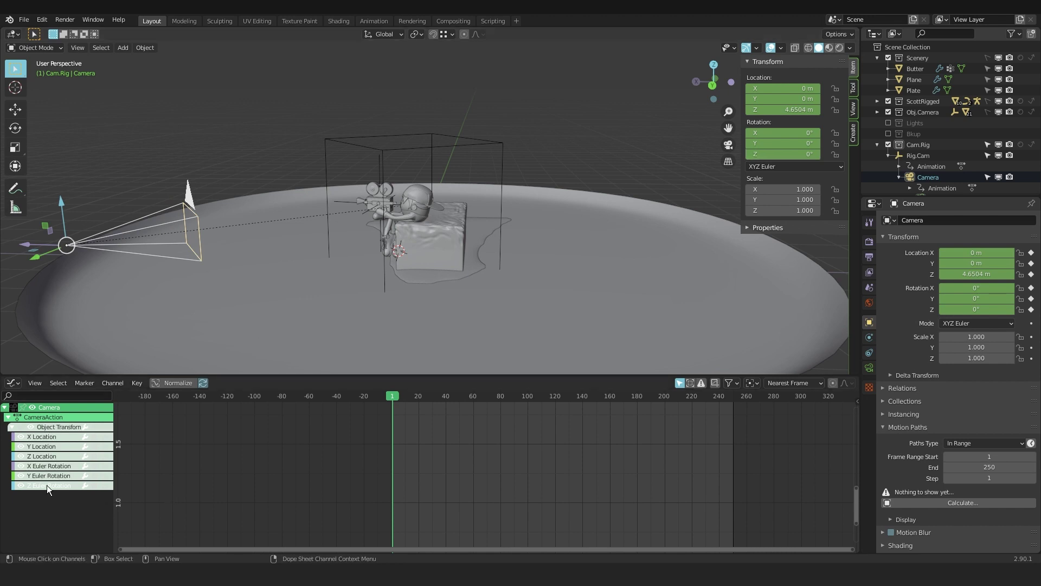
pyautogui.press('n')
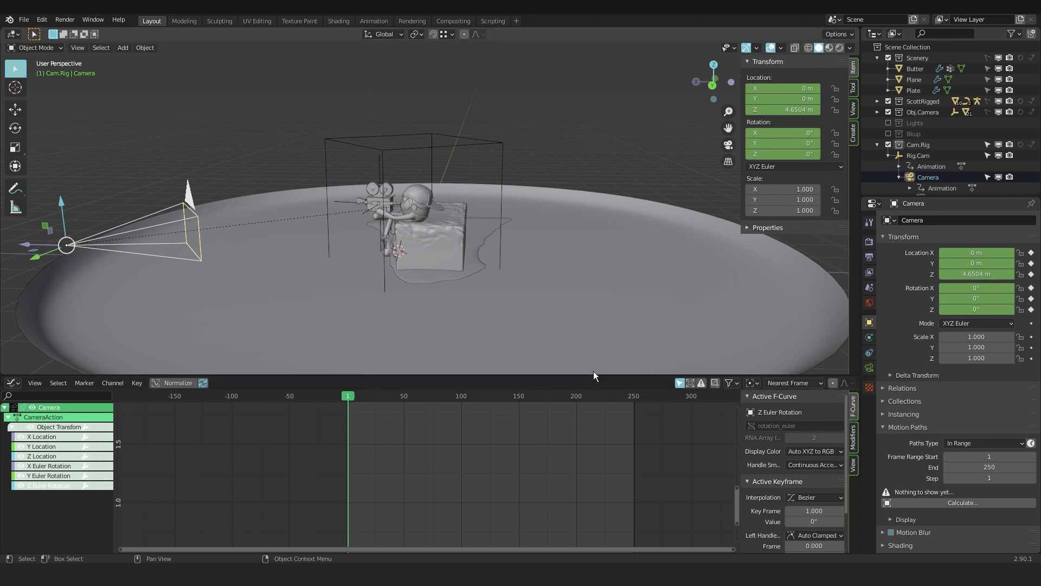
pyautogui.moveTo(597, 376); pyautogui.dragTo(599, 273)
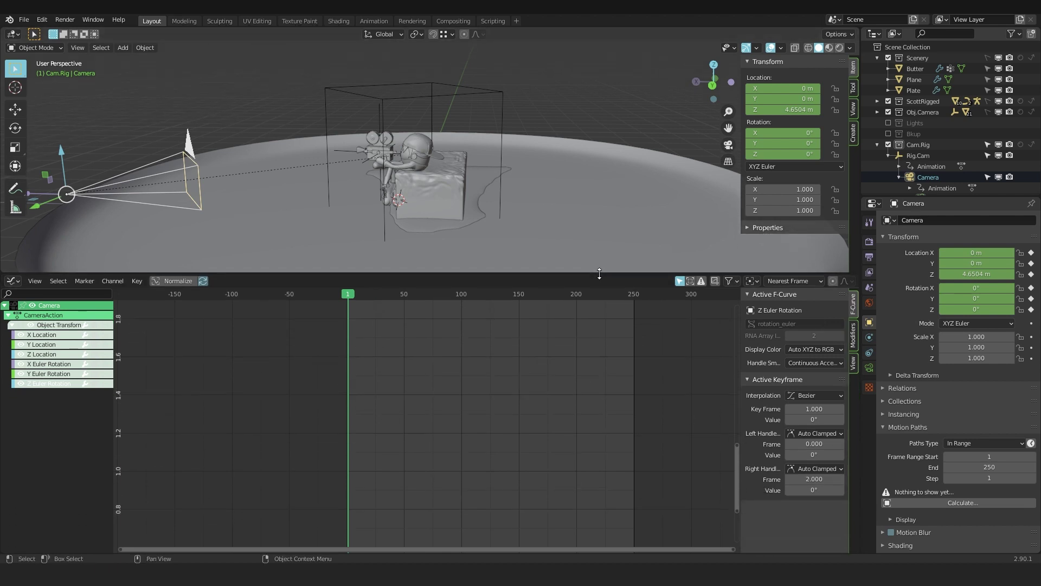
# Add a Noise modifier to the camera's Z Euler Rotation curve, set its scale to 46.9 and preview the shake.
pyautogui.click(853, 335)
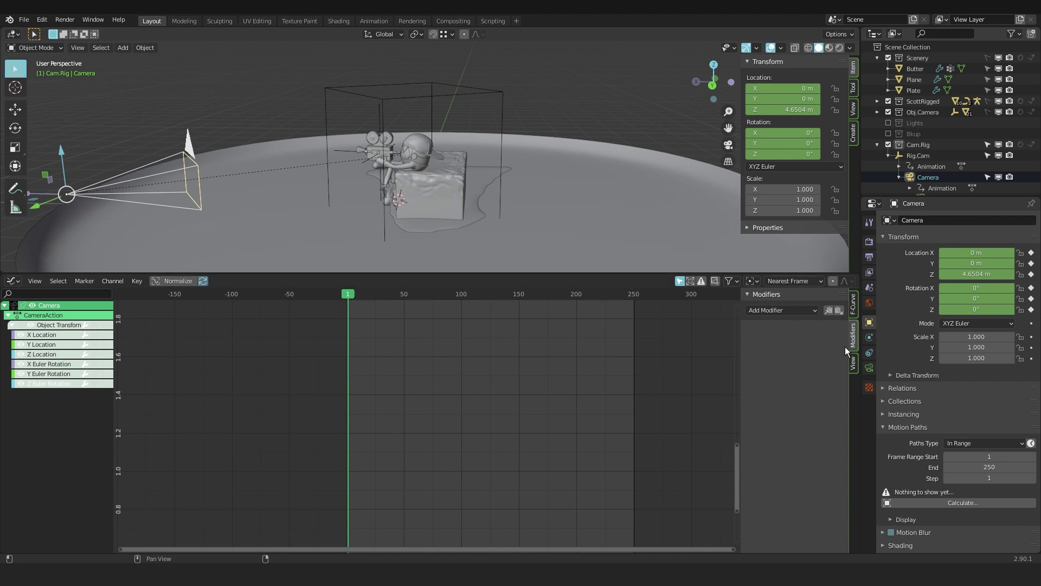
pyautogui.click(782, 310)
pyautogui.click(785, 370)
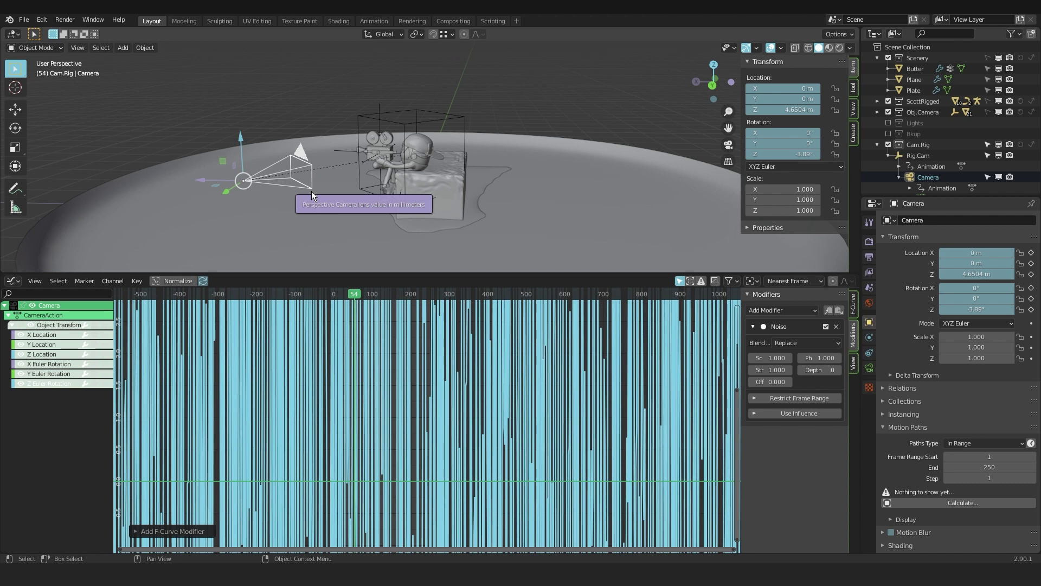
pyautogui.hotkey('ctrl', 'shift', 'space')
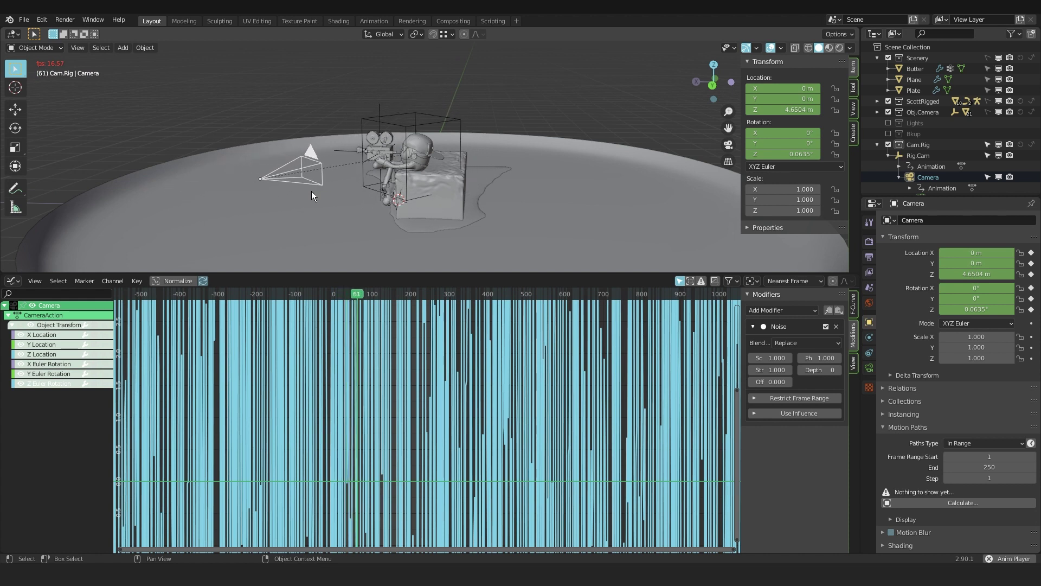
pyautogui.press('space')
pyautogui.moveTo(765, 359); pyautogui.dragTo(813, 369)
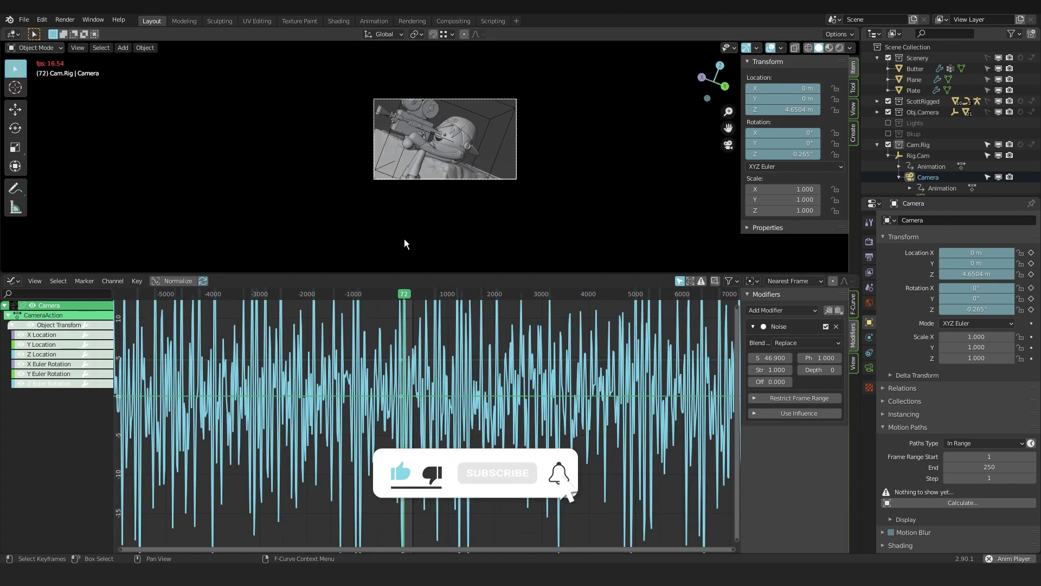
pyautogui.scroll(5, 484, 154)
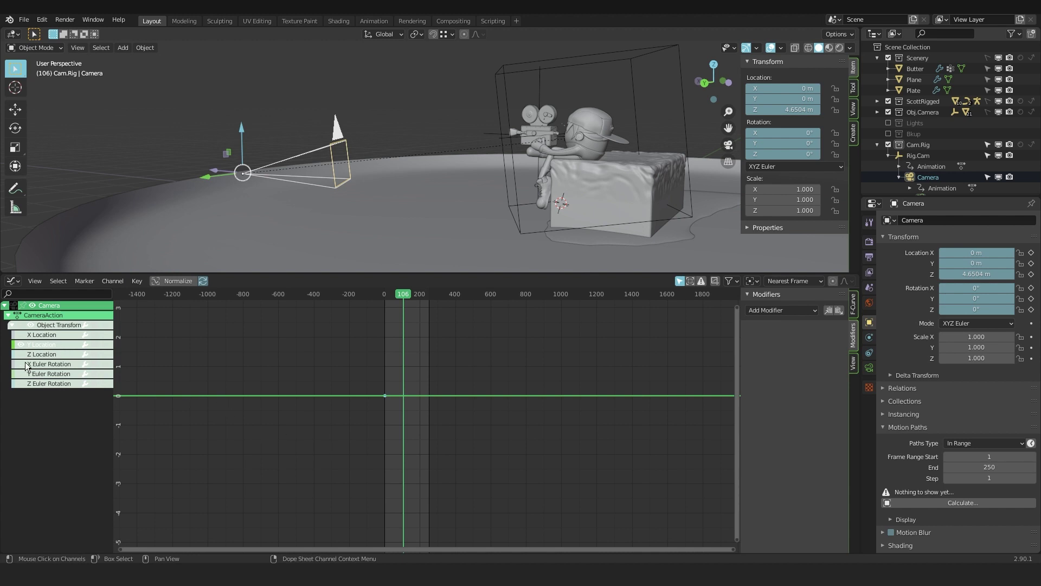
# Add a Noise modifier to the camera's Y Location curve and play the animation briefly.
pyautogui.moveTo(787, 99)
pyautogui.mouseDown()
pyautogui.moveTo(808, 99)
pyautogui.moveTo(790, 99)
pyautogui.mouseUp()
pyautogui.press('Escape')
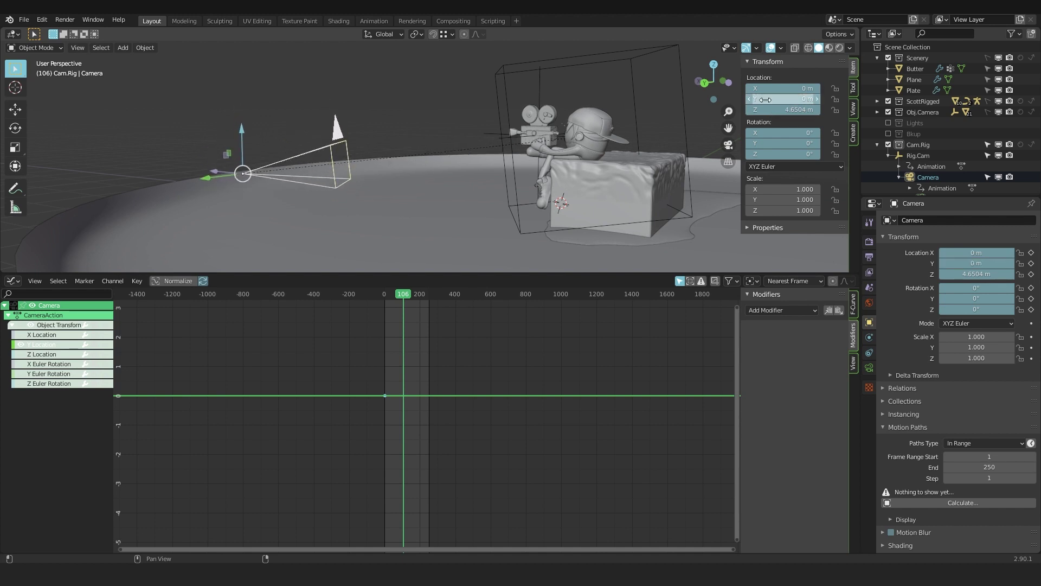
pyautogui.click(781, 310)
pyautogui.click(773, 373)
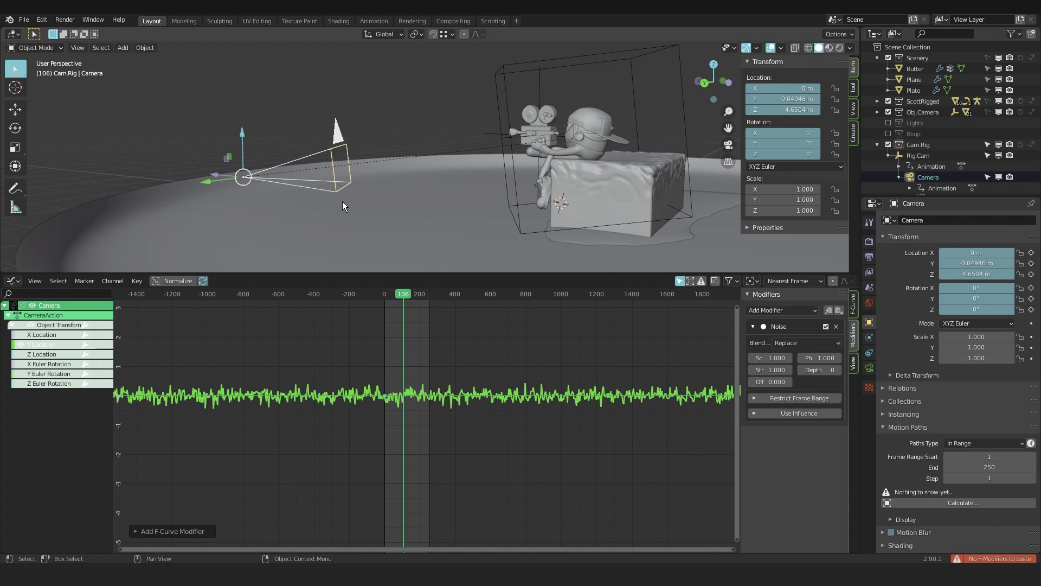
pyautogui.press('space')
pyautogui.press('space')
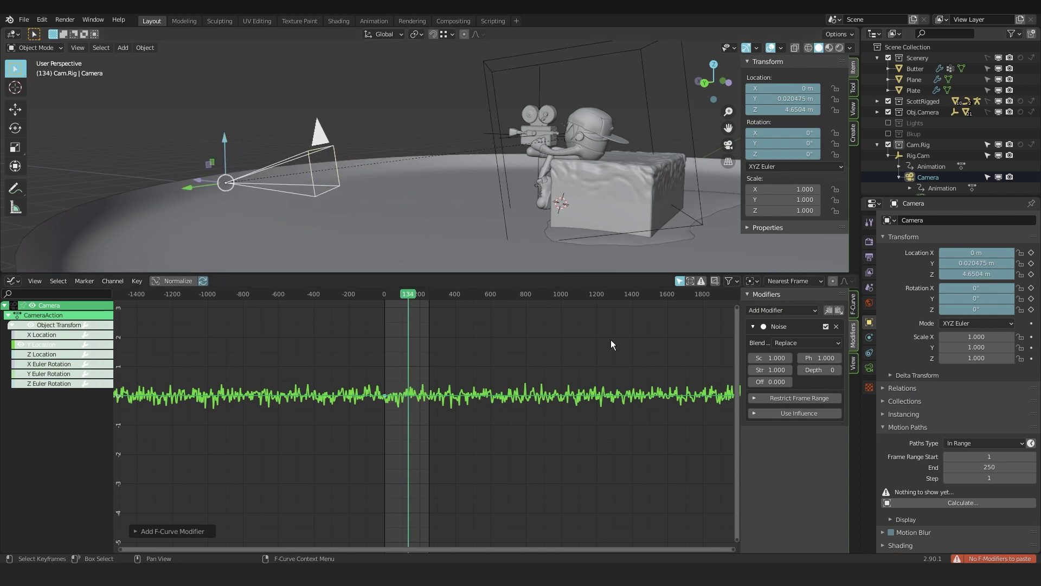
# Set the Y Location noise to scale 9.3 and strength 2.7, and preview it from frame 1.
pyautogui.moveTo(770, 358)
pyautogui.mouseDown()
pyautogui.moveTo(802, 358)
pyautogui.moveTo(787, 370)
pyautogui.moveTo(761, 358)
pyautogui.moveTo(778, 358)
pyautogui.mouseUp()
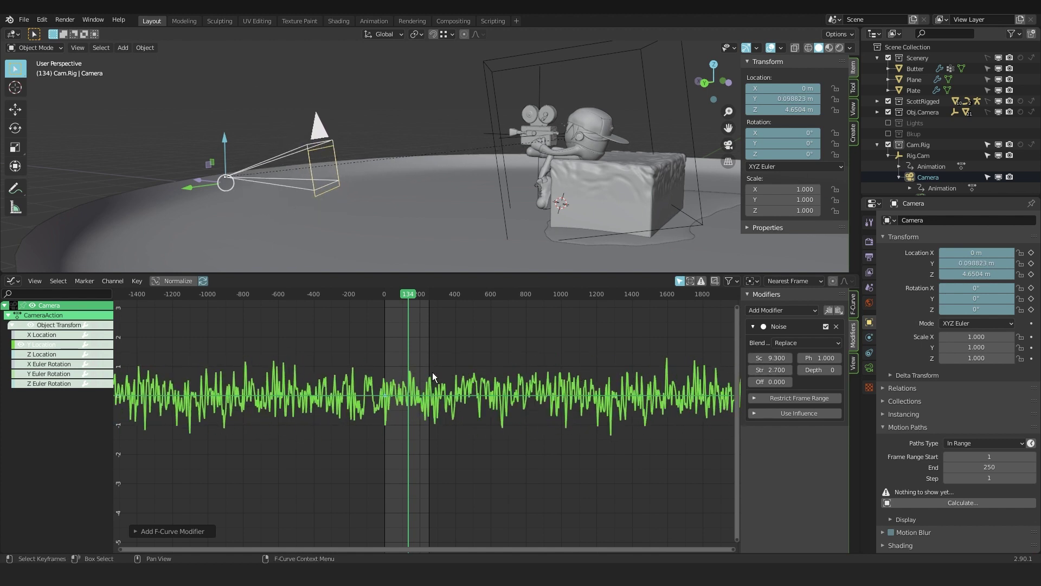
pyautogui.hotkey('shift', 'Left')
pyautogui.press('space')
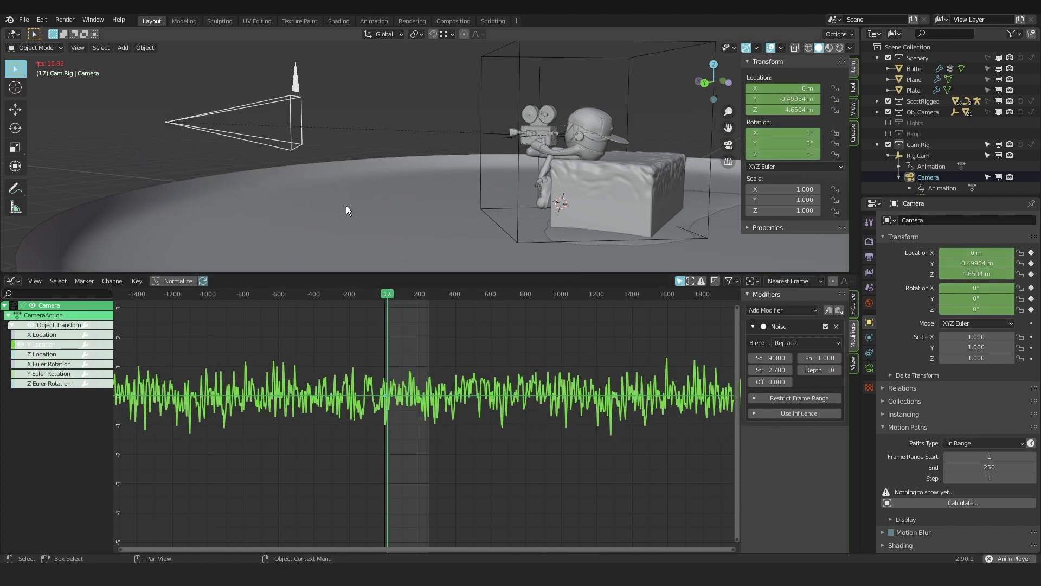
pyautogui.press('space')
# Set the Y Location noise strength to 0.6 and preview the motion again.
pyautogui.moveTo(778, 370); pyautogui.dragTo(776, 370)
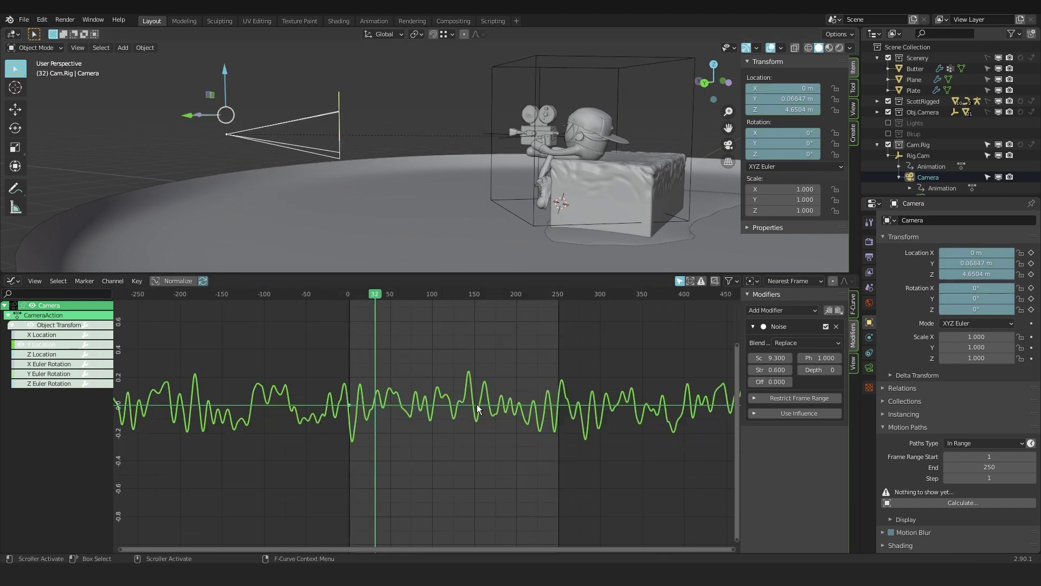
pyautogui.press('space')
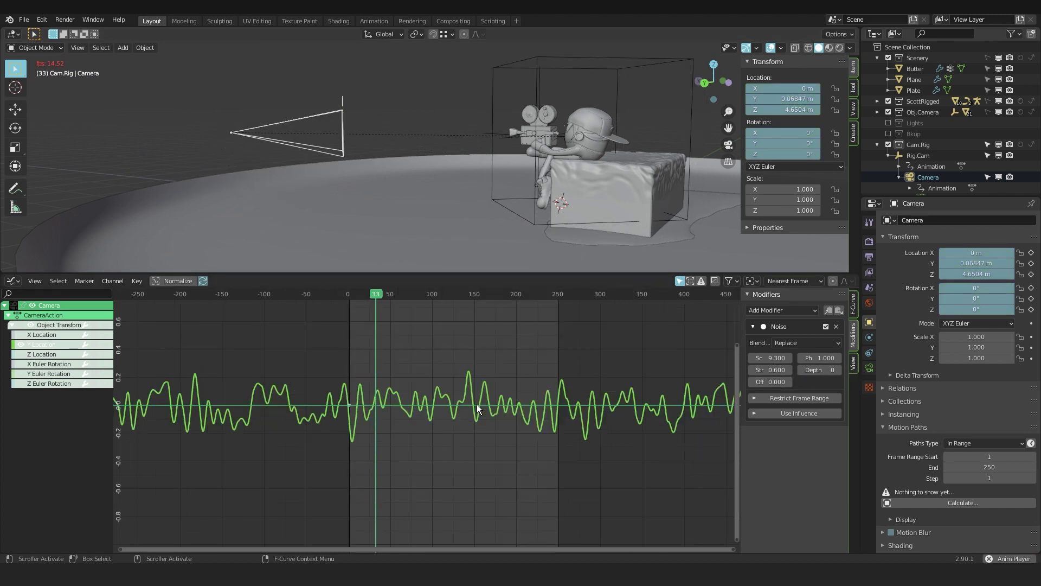
pyautogui.moveTo(783, 133); pyautogui.dragTo(761, 132)
pyautogui.press('Escape')
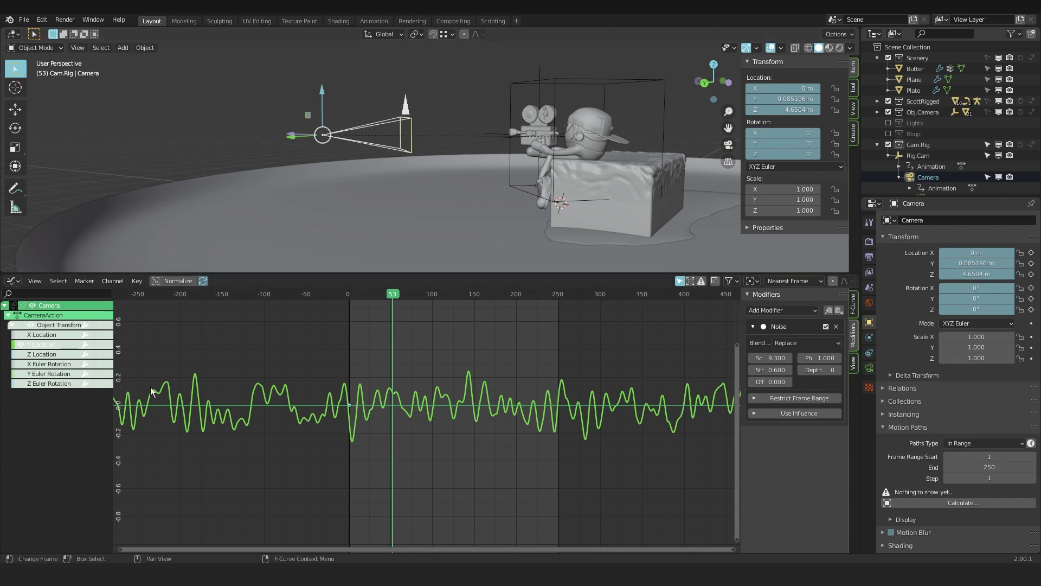
# Isolate the camera's X Euler Rotation curve, add a Noise modifier to it and play the animation.
pyautogui.click(49, 363)
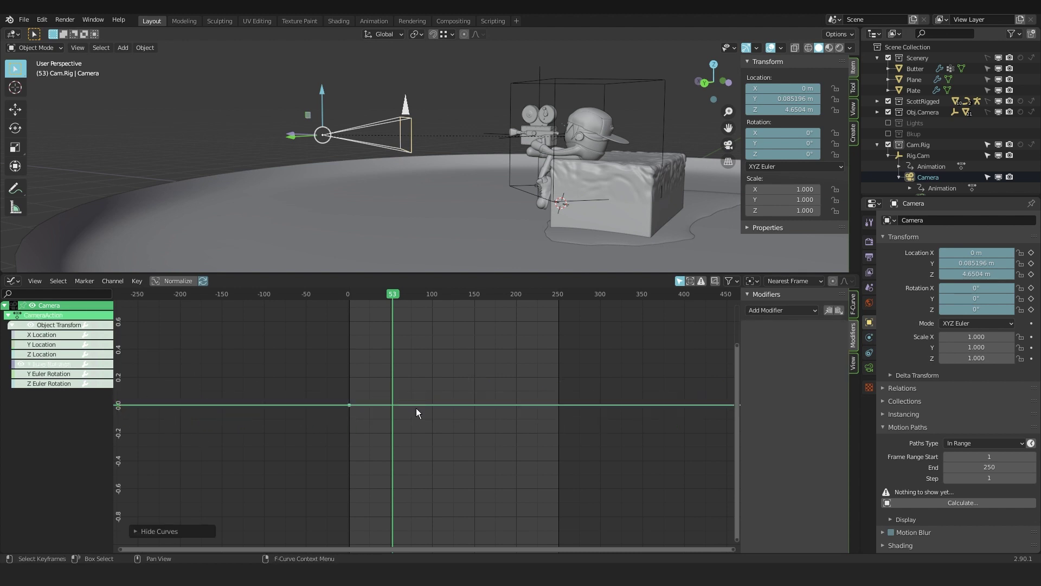
pyautogui.click(799, 311)
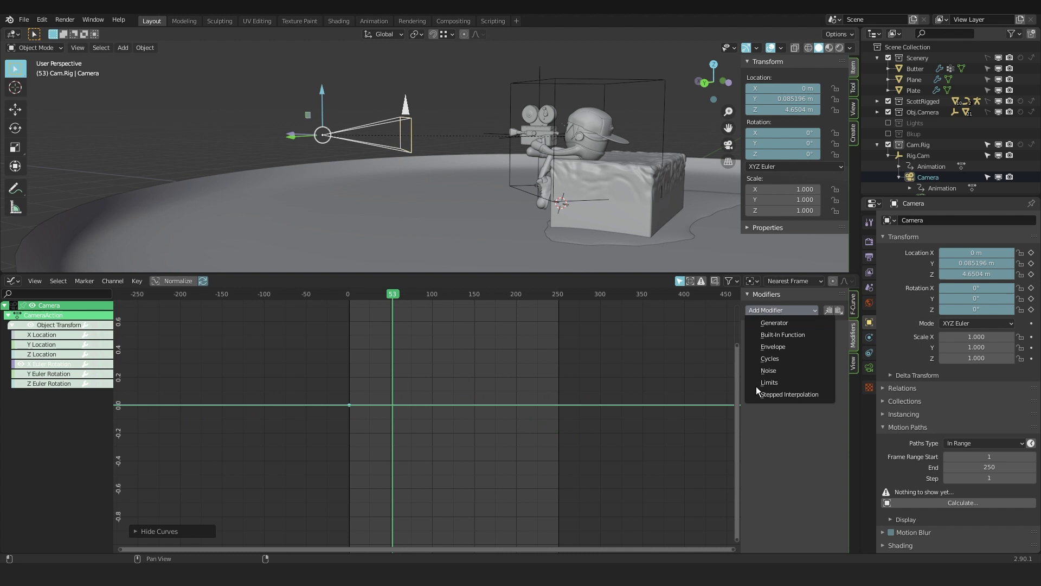
pyautogui.click(786, 371)
pyautogui.press('space')
# Adjust the X Euler Rotation noise's scale and strength, and preview the animation from frame 1 through the camera.
pyautogui.press('space')
pyautogui.moveTo(770, 358); pyautogui.dragTo(752, 370)
pyautogui.press('space')
pyautogui.press('space')
pyautogui.hotkey('shift', 'Left')
pyautogui.press('space')
pyautogui.press('KP_0')
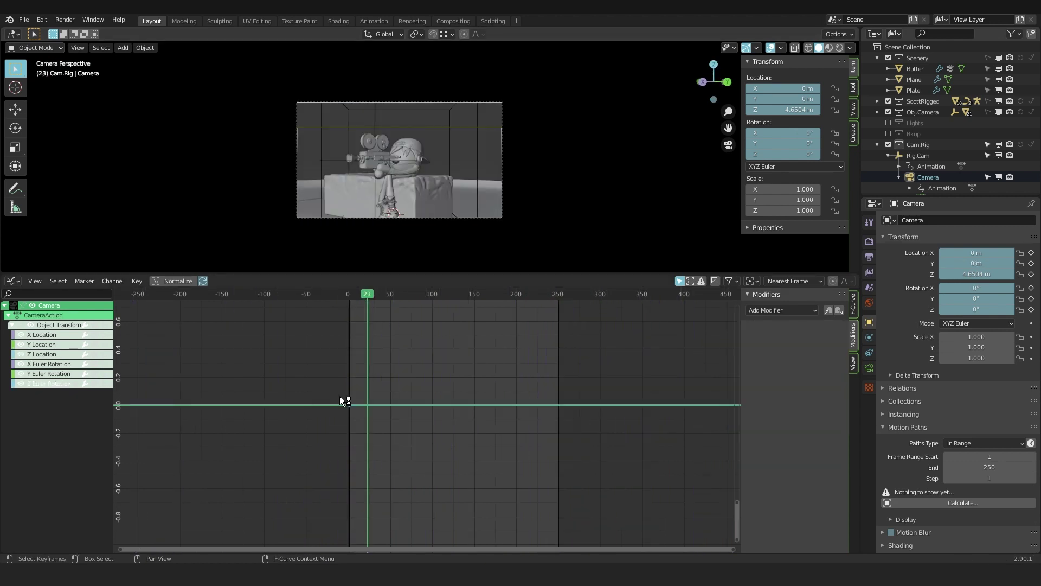
# Shrink the Graph Editor to give the 3D viewport more room and leave the camera view.
pyautogui.moveTo(472, 273); pyautogui.dragTo(474, 435)
pyautogui.scroll(5, 362, 230)
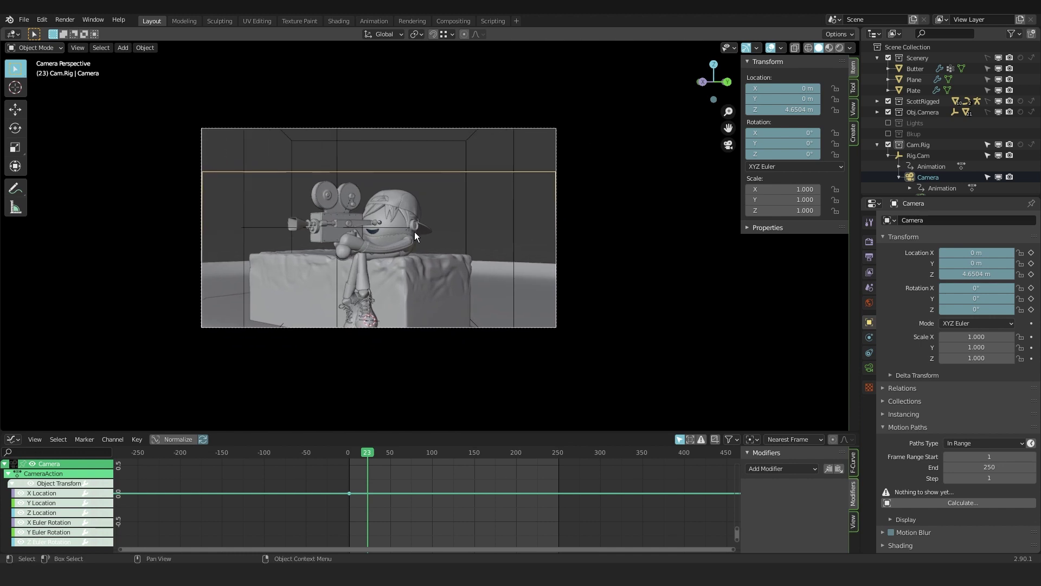
pyautogui.scroll(1, 414, 233)
pyautogui.press('KP_0')
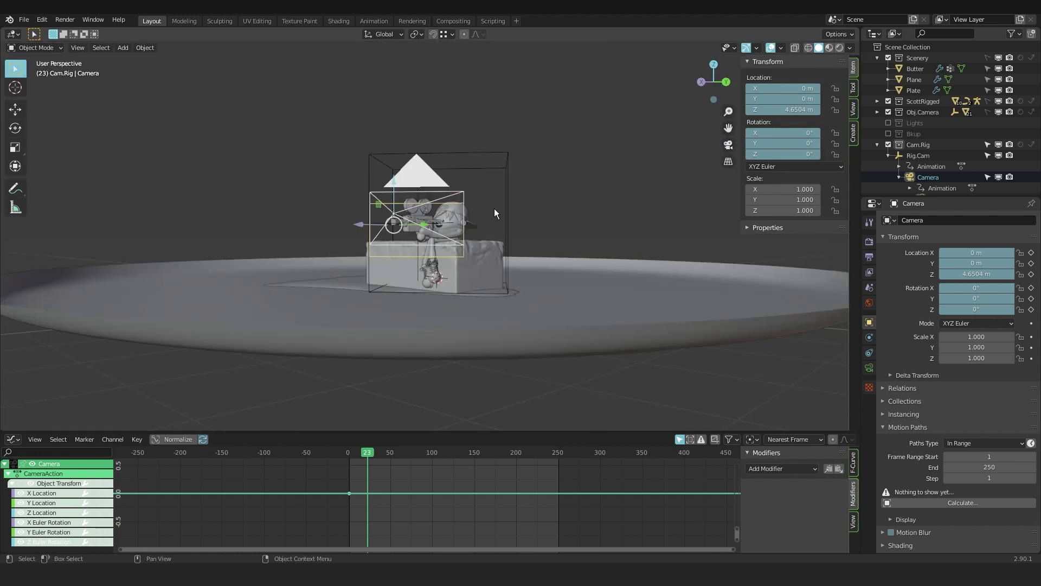
# Select the Rig.Cam cube empty around the character and snap the 3D cursor to it.
pyautogui.moveTo(494, 208); pyautogui.dragTo(427, 231, button='middle')
pyautogui.keyDown('shift'); pyautogui.moveTo(623, 233); pyautogui.dragTo(399, 226, button='middle'); pyautogui.keyUp('shift')
pyautogui.scroll(-5, 399, 226)
pyautogui.moveTo(511, 241); pyautogui.dragTo(528, 239, button='middle')
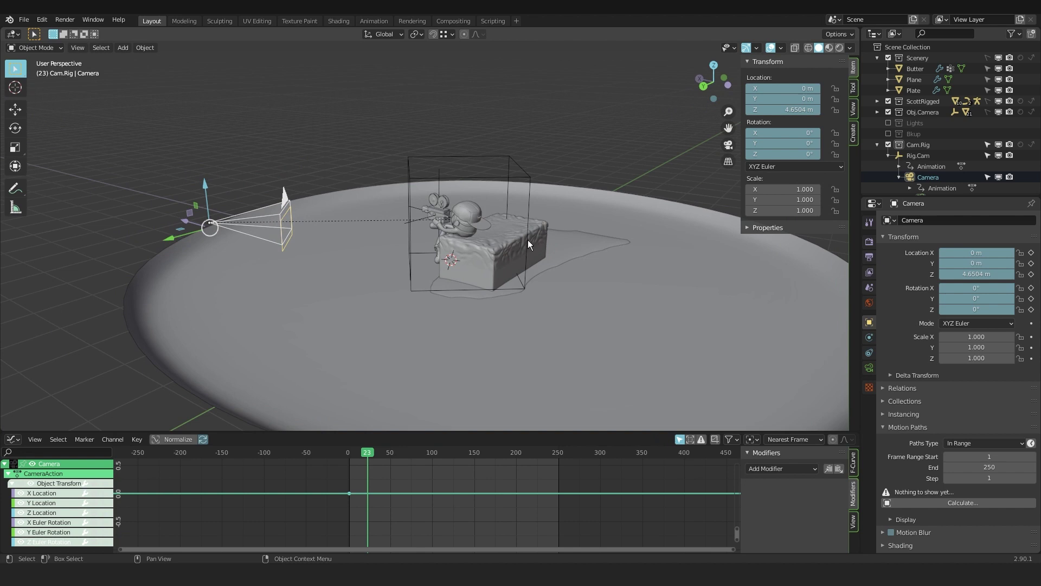
pyautogui.scroll(4, 391, 217)
pyautogui.scroll(-2, 343, 248)
pyautogui.moveTo(301, 259); pyautogui.dragTo(421, 228, button='middle')
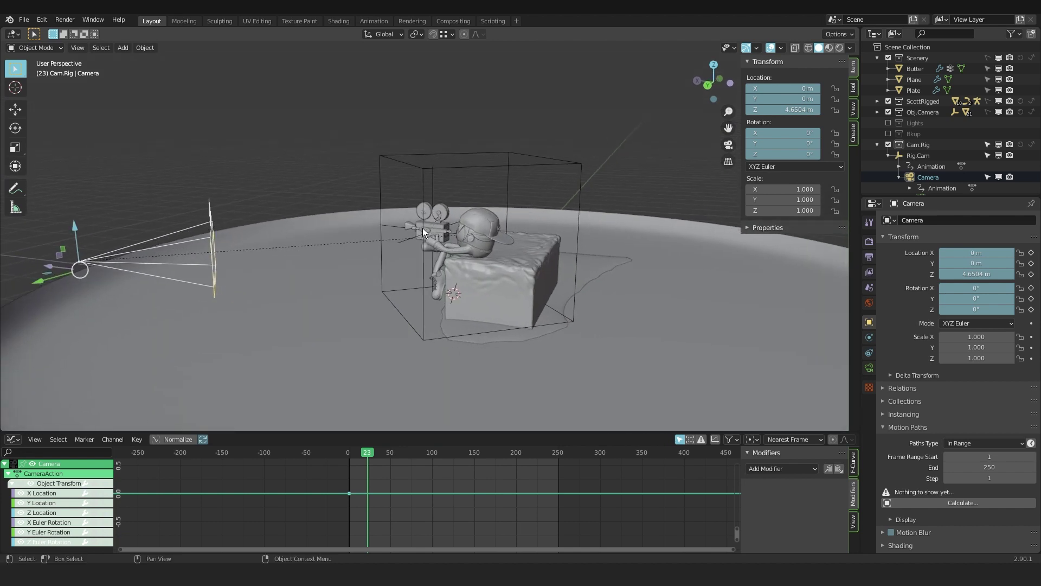
pyautogui.click(481, 162)
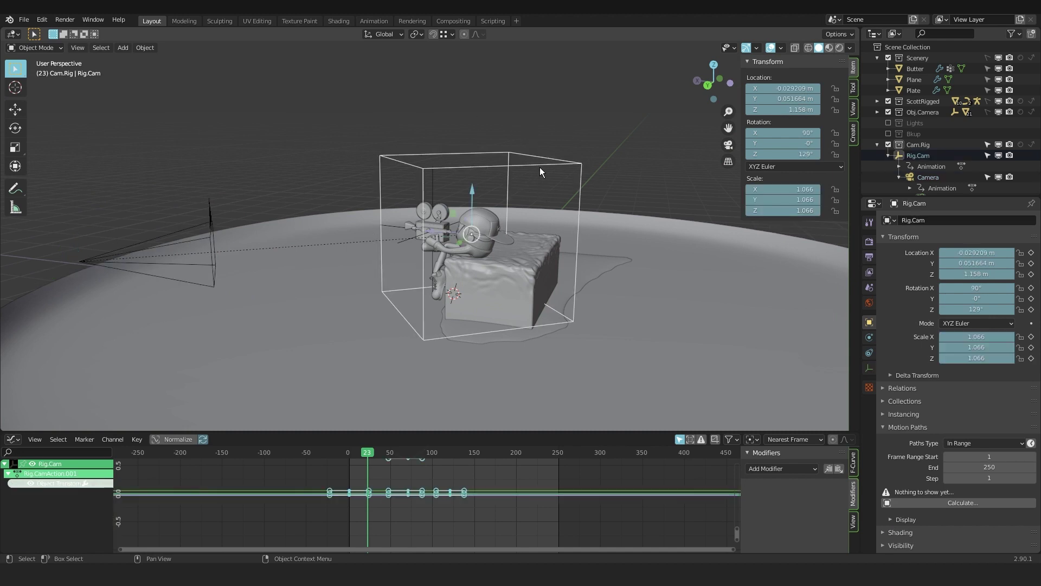
pyautogui.hotkey('shift', 's')
pyautogui.click(619, 269)
# Add a sphere empty at the 3D cursor and rename it Focus.
pyautogui.hotkey('shift', 'a')
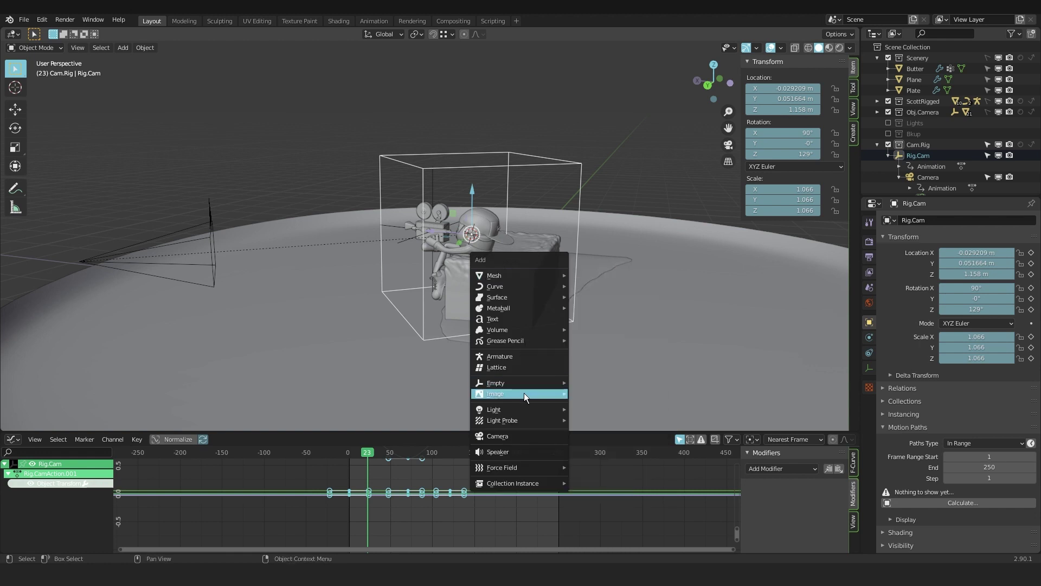
pyautogui.moveTo(522, 382)
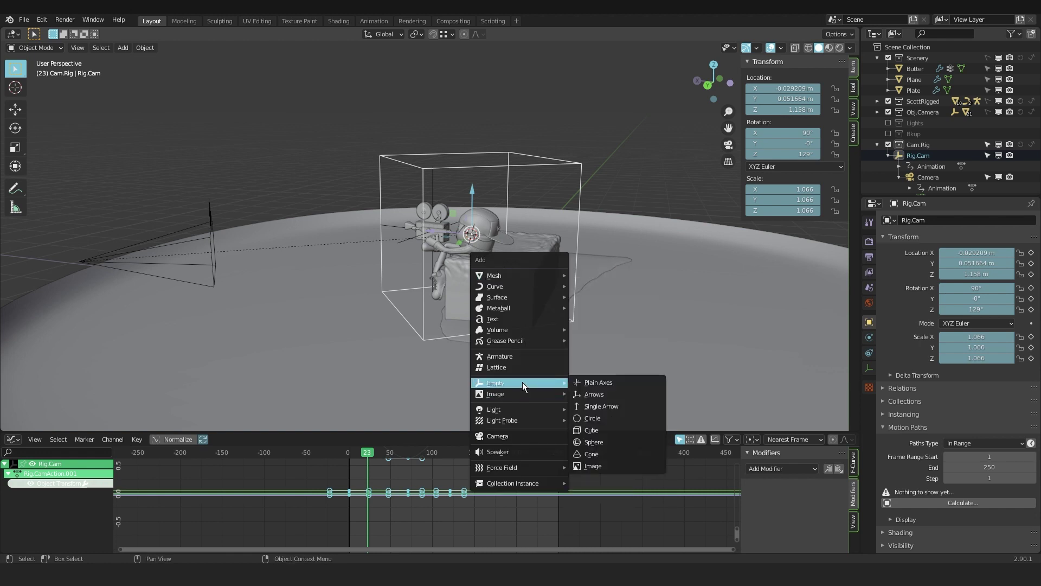
pyautogui.click(610, 442)
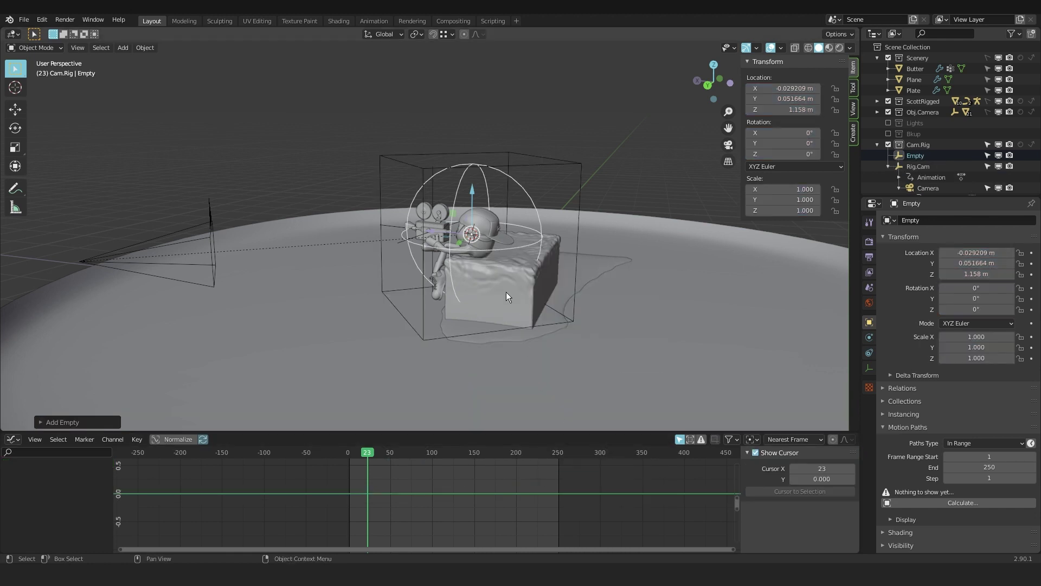
pyautogui.doubleClick(919, 158)
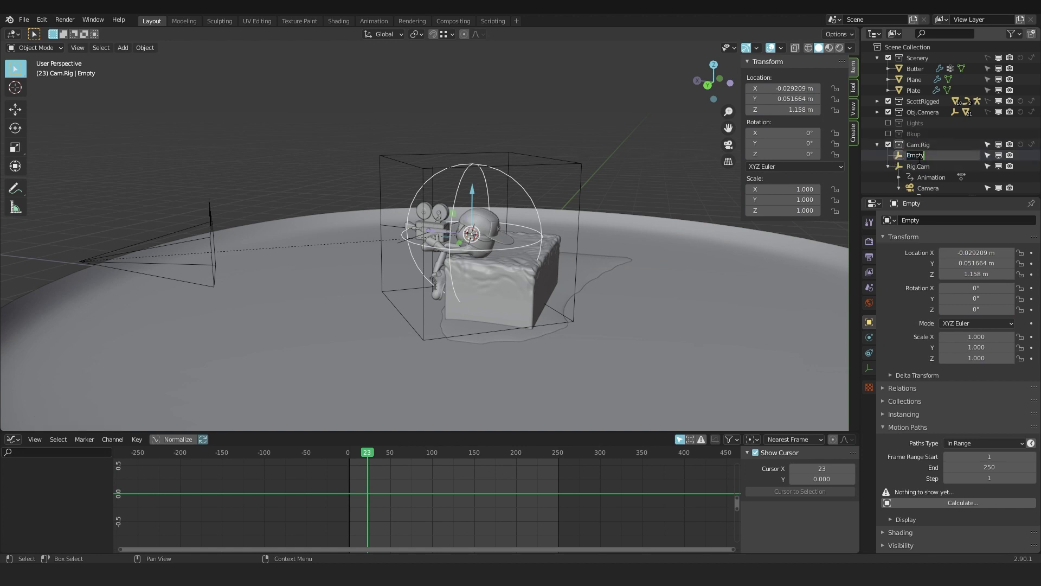
pyautogui.write('Focus')
pyautogui.press('Return')
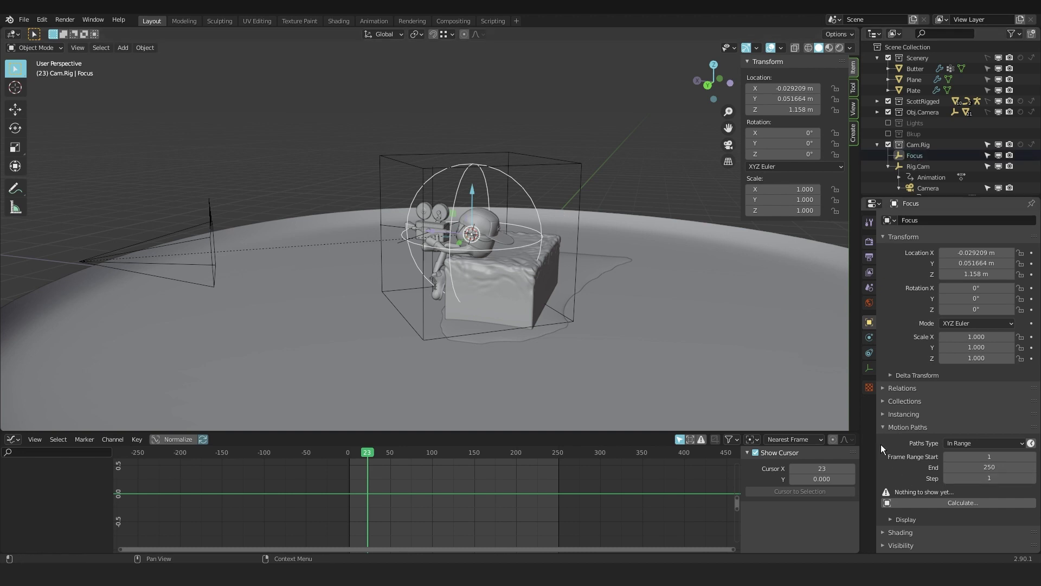
# Reduce the Focus empty's display size to 0.33 m.
pyautogui.click(884, 428)
pyautogui.click(870, 368)
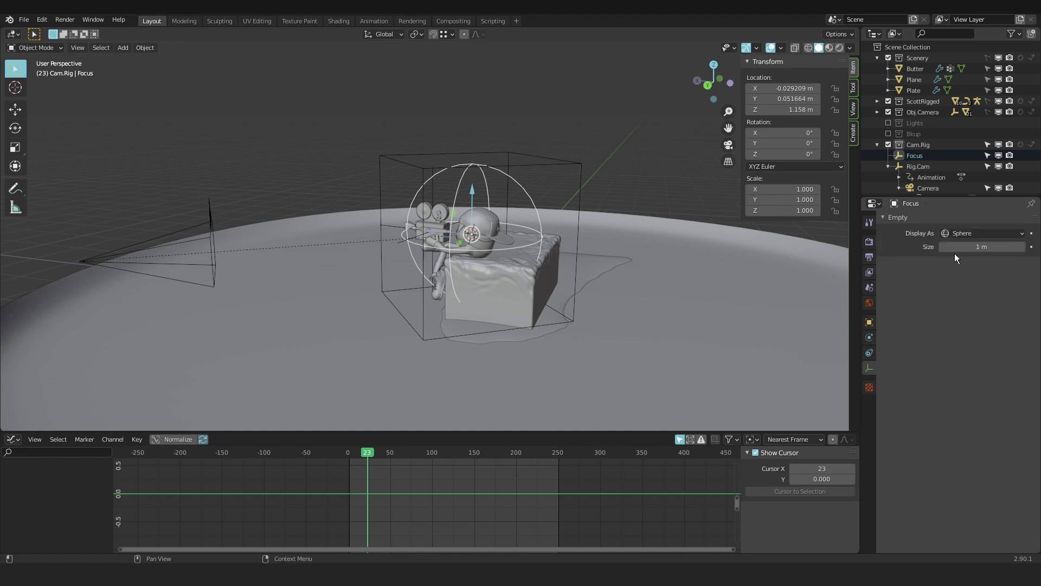
pyautogui.moveTo(954, 247); pyautogui.dragTo(916, 247)
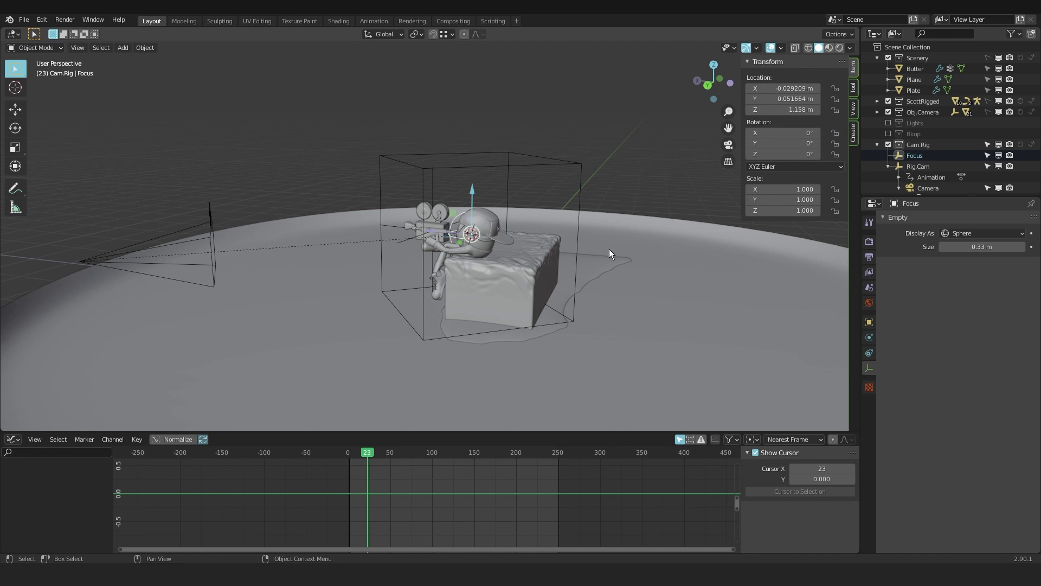
# Enable depth of field on the camera and show its limits in the viewport.
pyautogui.click(191, 225)
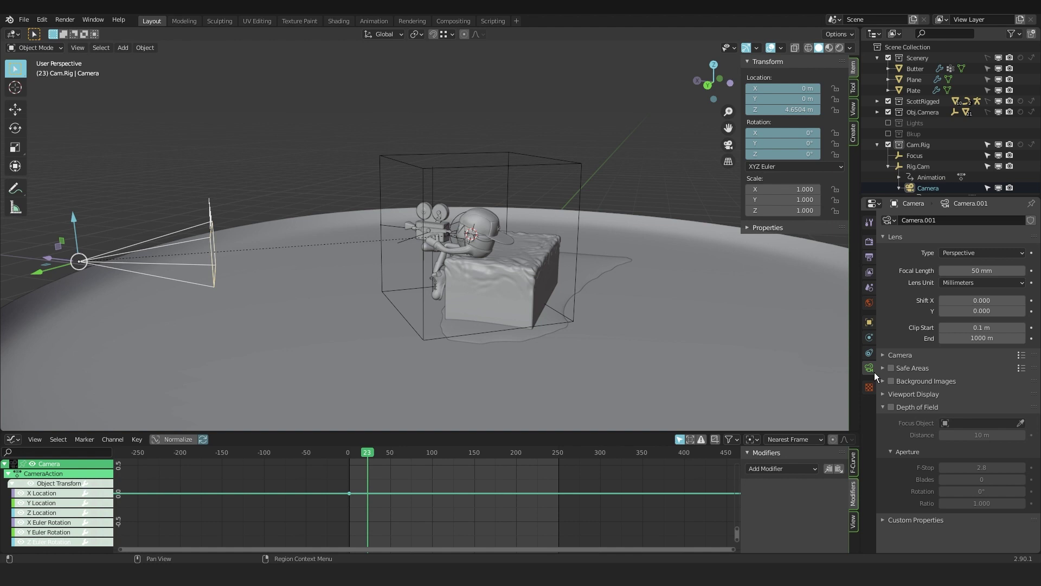
pyautogui.click(891, 407)
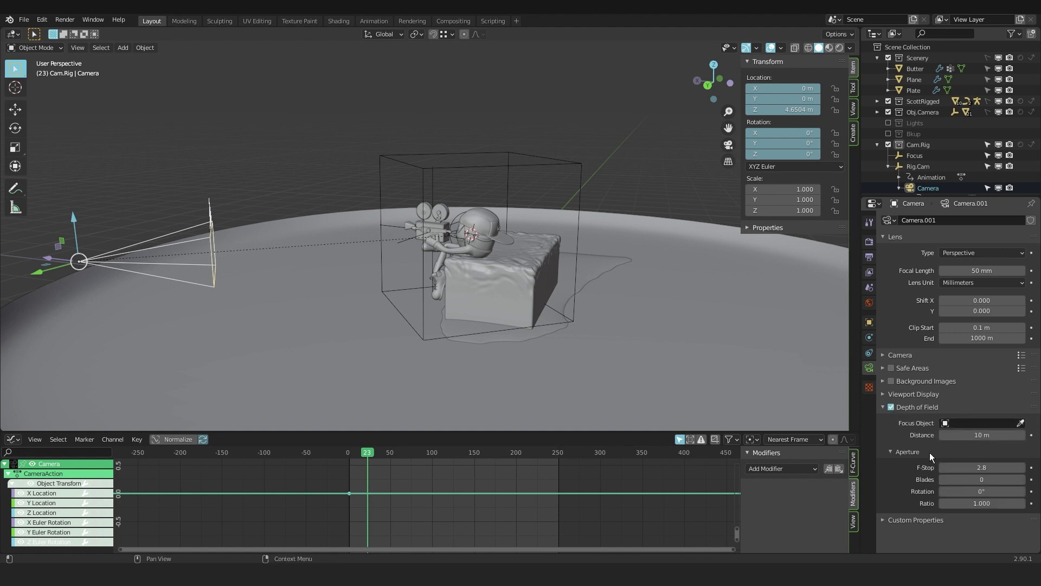
pyautogui.click(942, 435)
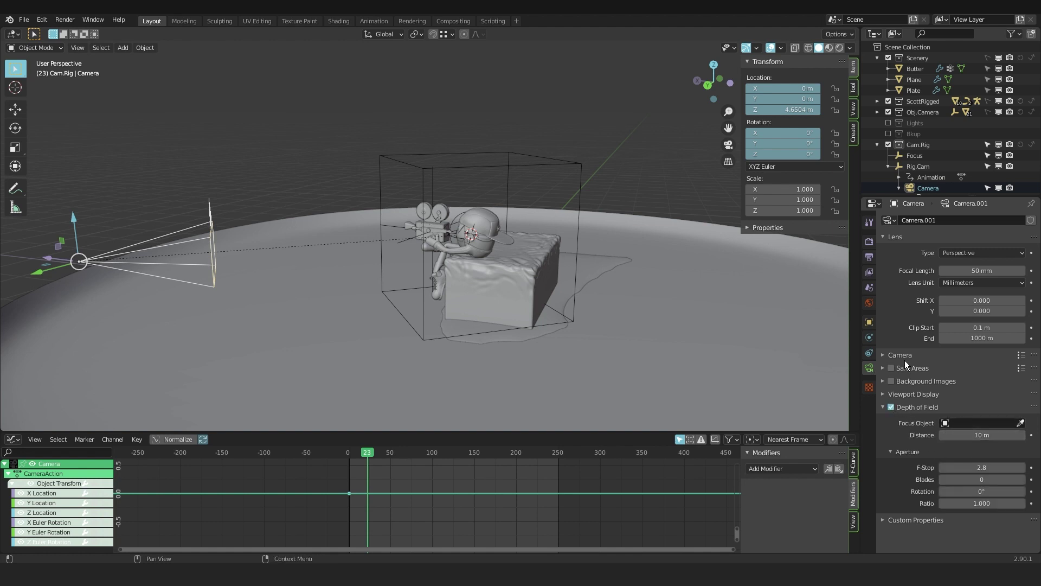
pyautogui.click(913, 394)
pyautogui.scroll(-1, 922, 404)
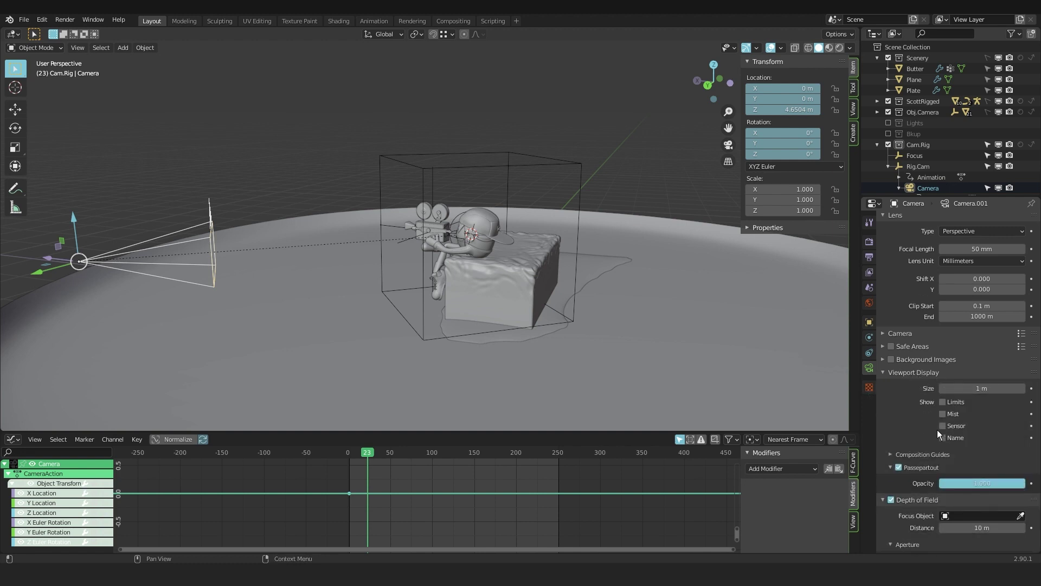
pyautogui.click(913, 372)
pyautogui.moveTo(981, 435); pyautogui.dragTo(947, 435)
pyautogui.rightClick(947, 434)
pyautogui.click(961, 422)
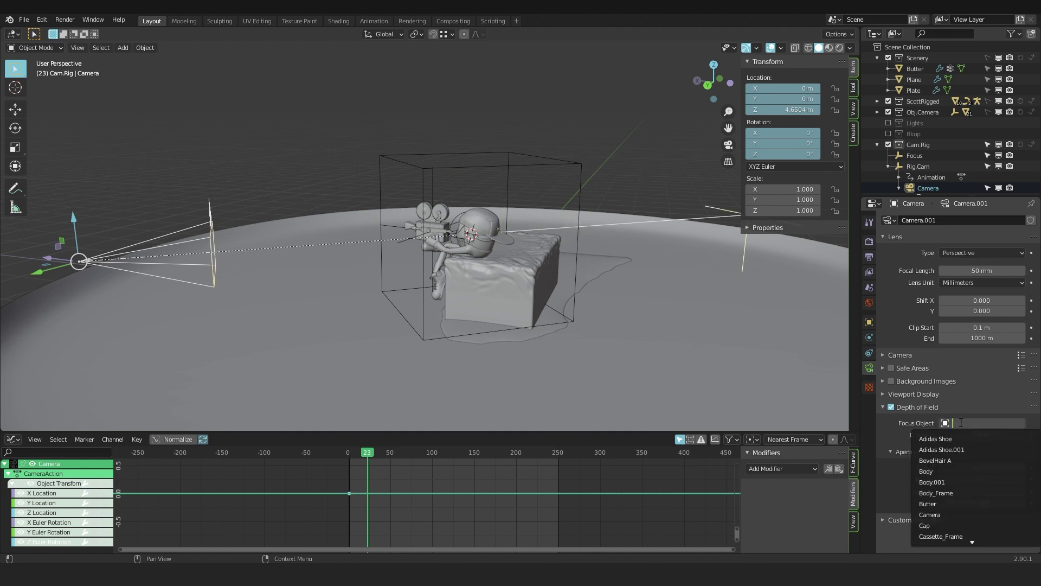
pyautogui.press('Escape')
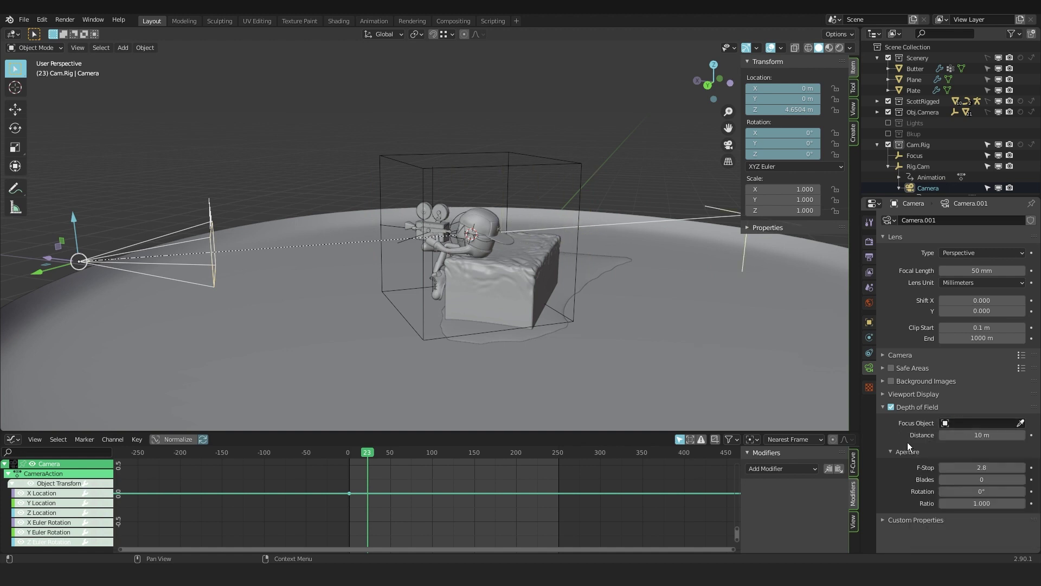
# Assign the Focus empty as the focus object for the camera's depth of field.
pyautogui.click(964, 423)
pyautogui.write('f')
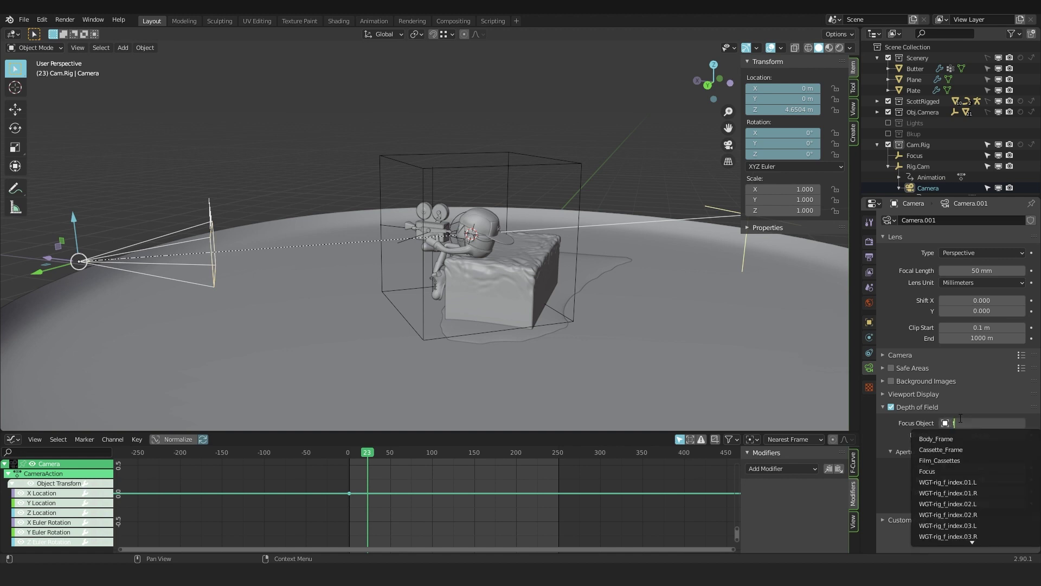
pyautogui.press('Down')
pyautogui.press('Down')
pyautogui.press('Down')
pyautogui.press('Down')
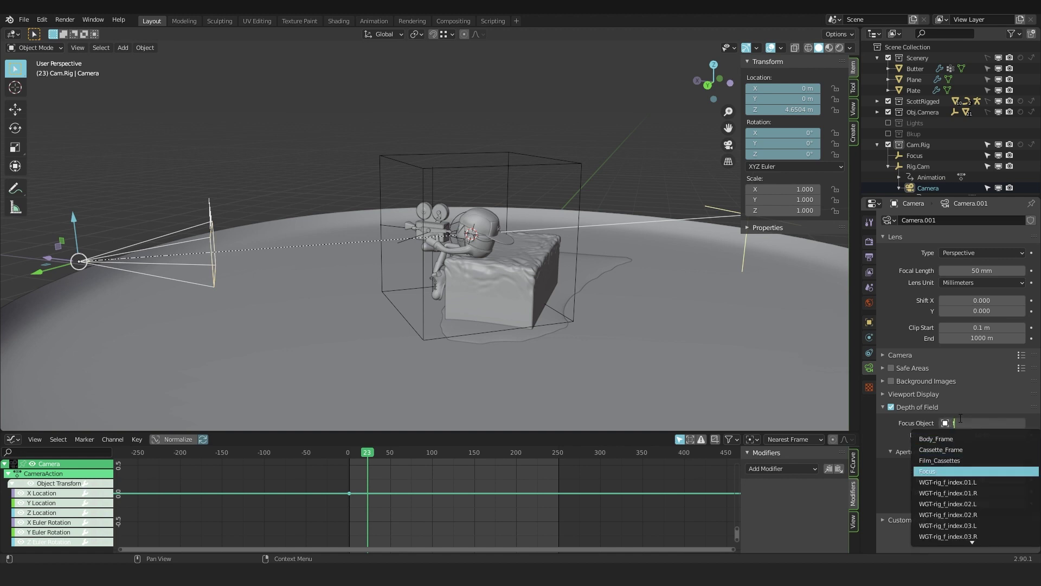
pyautogui.press('Return')
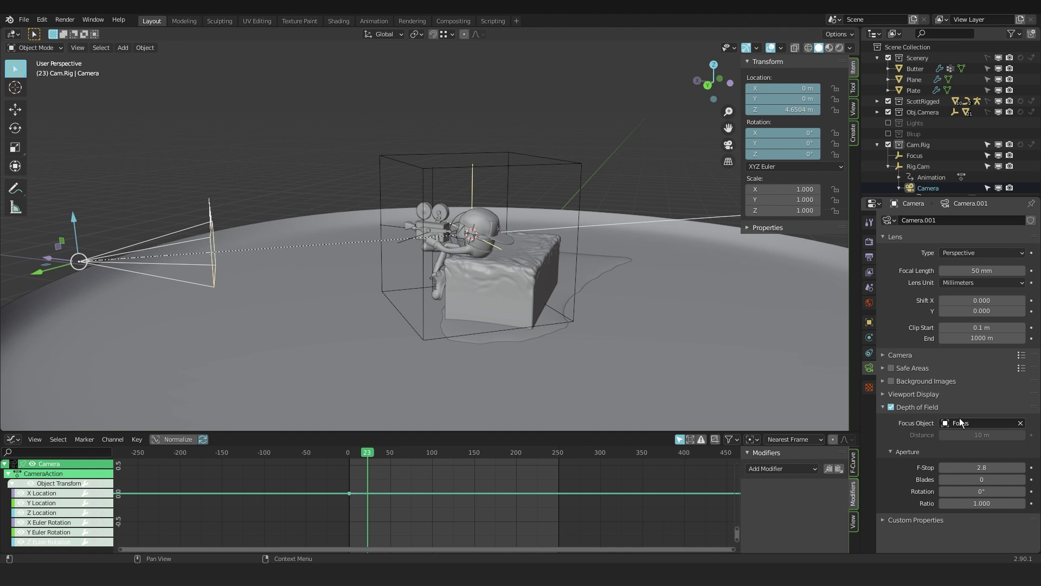
pyautogui.click(454, 222)
pyautogui.press('g')
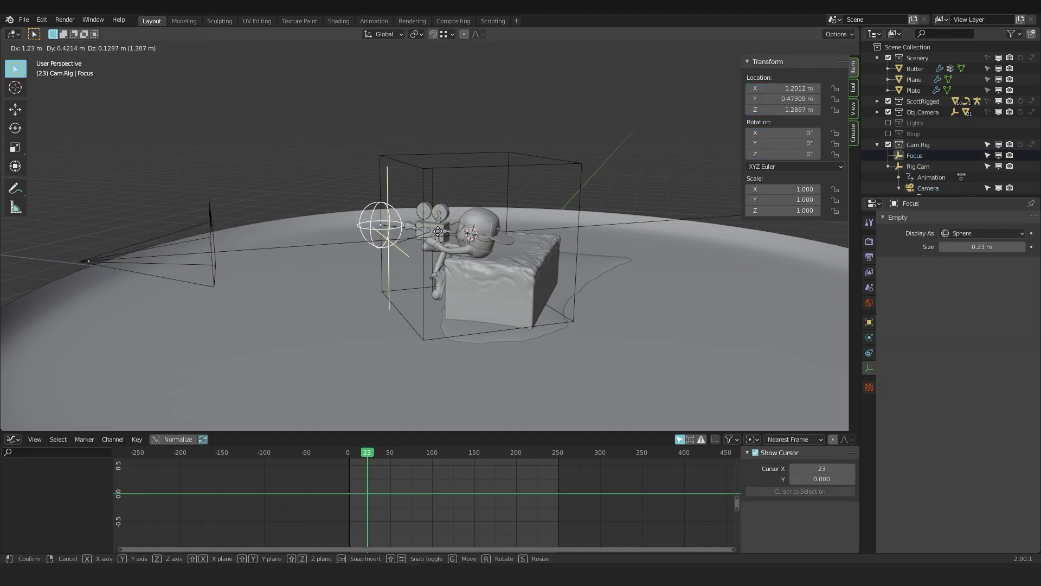
pyautogui.rightClick(494, 216)
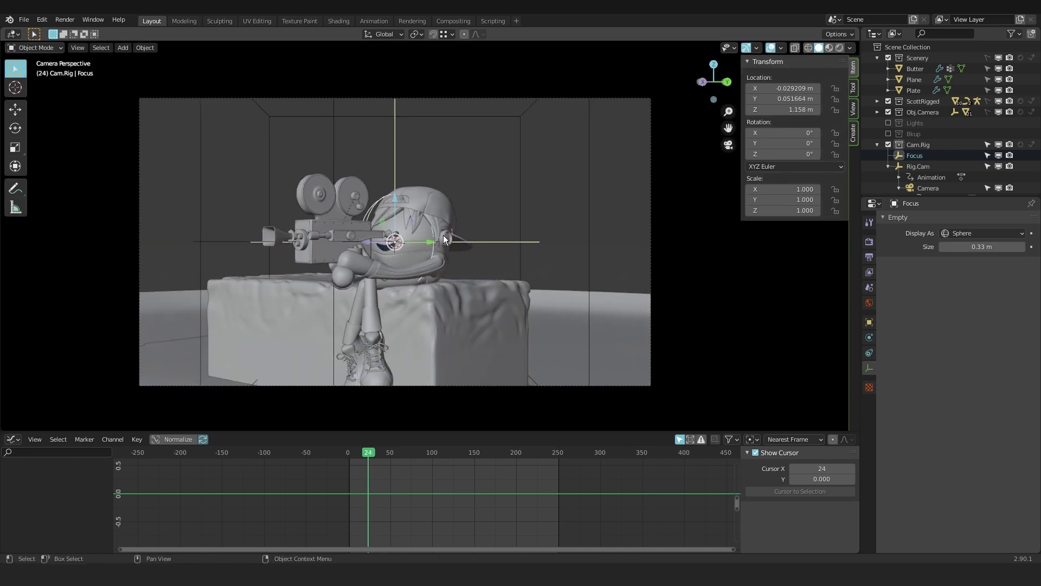
# Save the file and render the current frame from the camera.
pyautogui.hotkey('ctrl', 's')
pyautogui.press('F12')
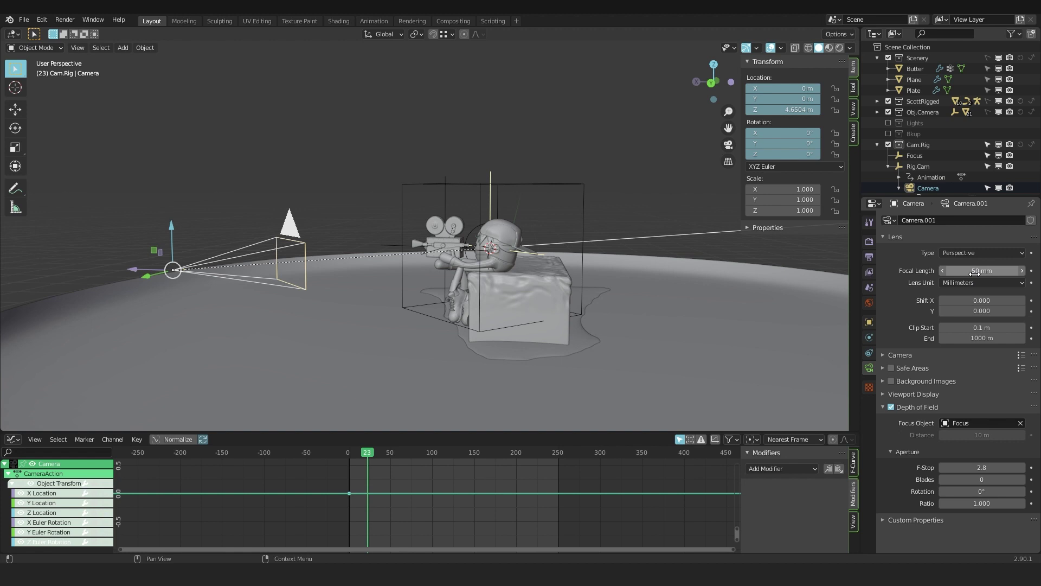
# Scale the Rig.Cam cube empty up by about 1.49 and adjust the camera's focal length.
pyautogui.moveTo(975, 273)
pyautogui.mouseDown()
pyautogui.moveTo(1019, 273)
pyautogui.moveTo(974, 273)
pyautogui.mouseUp()
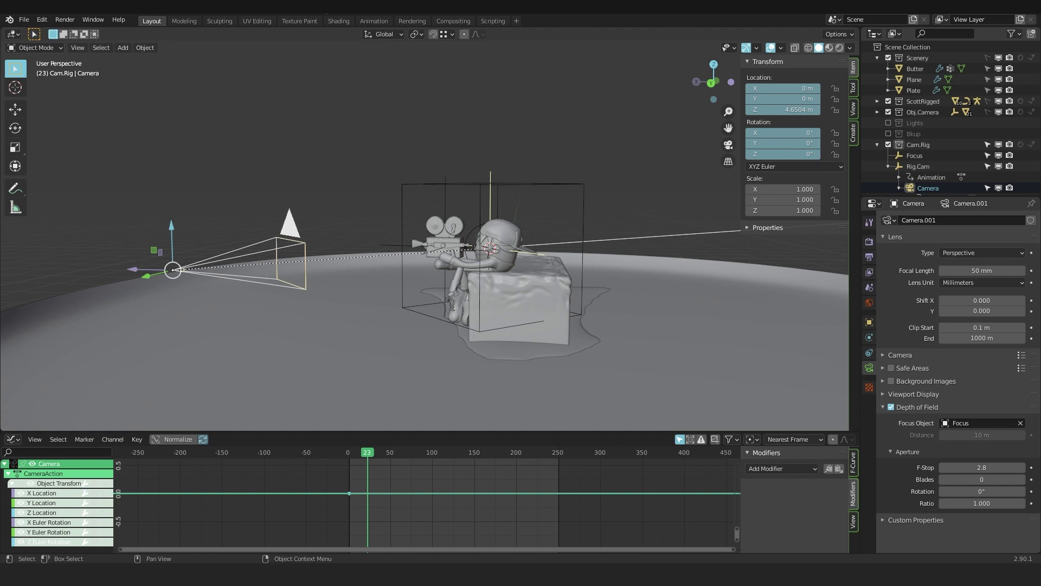
pyautogui.click(558, 183)
pyautogui.press('s')
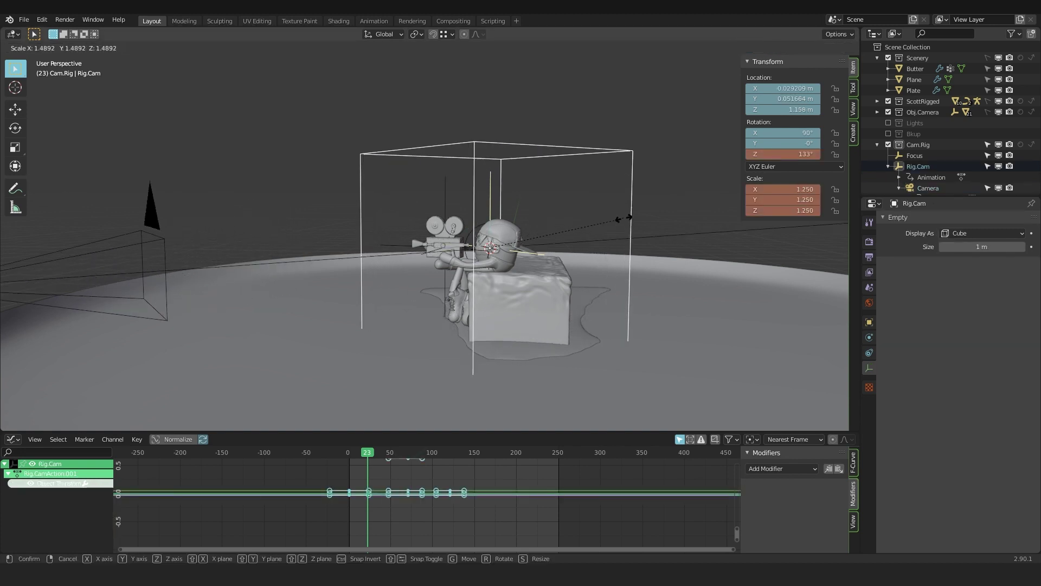
pyautogui.click(622, 219)
pyautogui.scroll(-2, 526, 222)
pyautogui.click(301, 229)
pyautogui.moveTo(982, 270)
pyautogui.mouseDown()
pyautogui.moveTo(1014, 270)
pyautogui.moveTo(992, 270)
pyautogui.mouseUp()
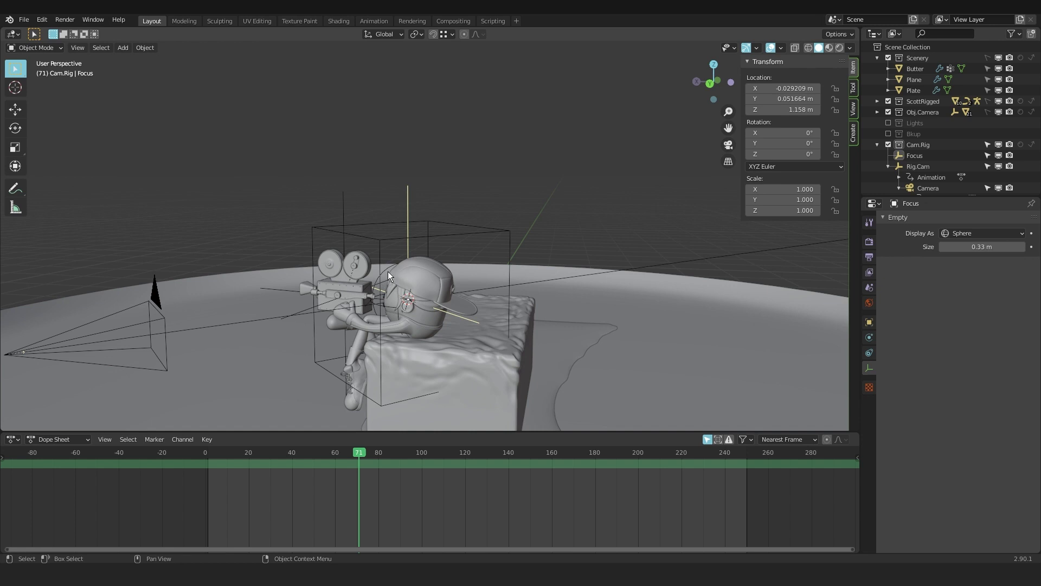
# Parent the Focus empty to the Rig.Cam cube empty.
pyautogui.keyDown('shift'); pyautogui.click(394, 240); pyautogui.keyUp('shift')
pyautogui.hotkey('ctrl', 'p')
pyautogui.click(394, 239)
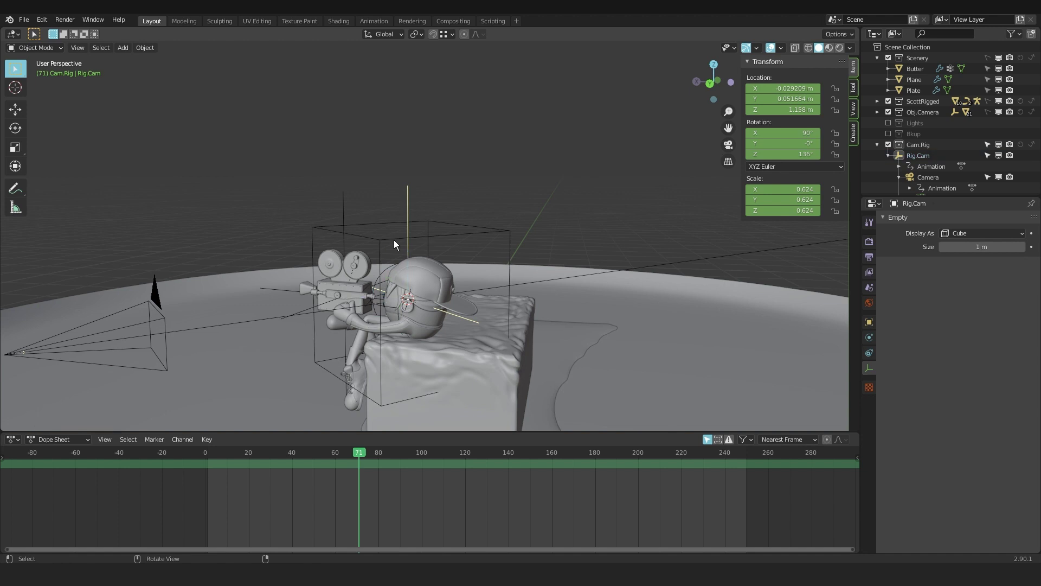
# Move the Rig.Cam cube empty about 2 m away from the character to test the parented Focus empty.
pyautogui.scroll(-2, 521, 292)
pyautogui.press('g')
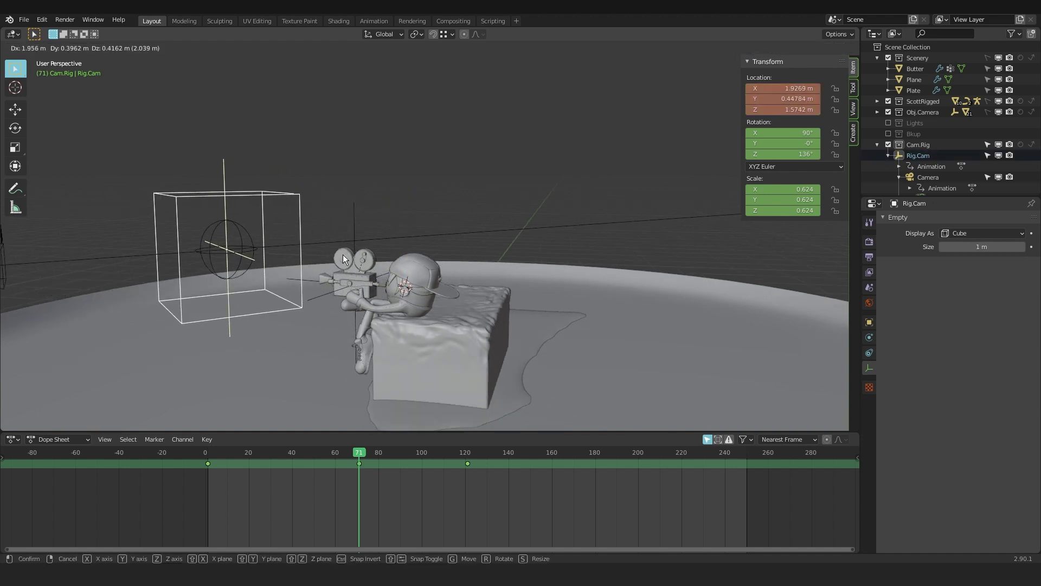
pyautogui.click(264, 249)
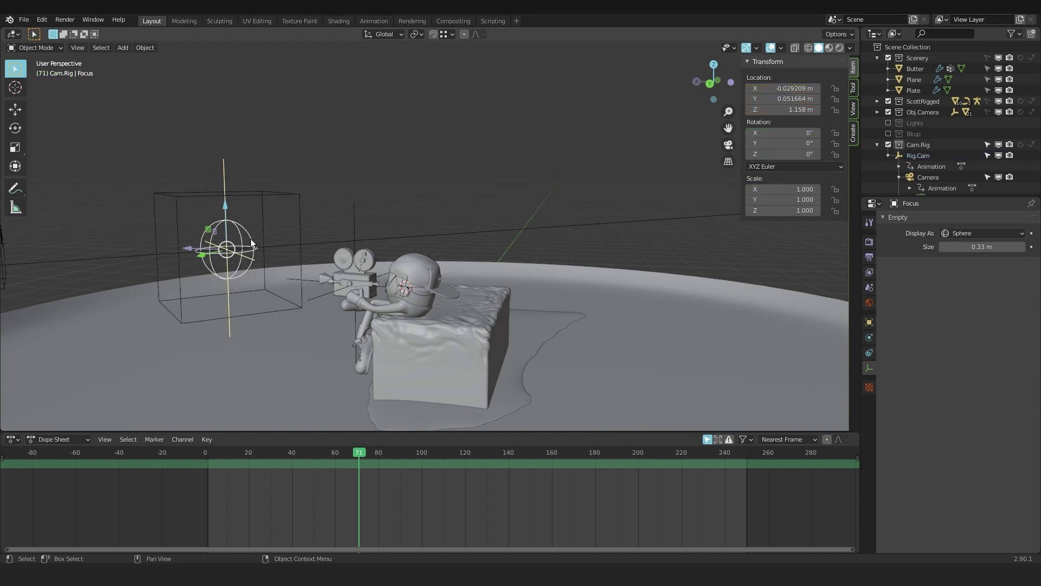
pyautogui.click(355, 239)
pyautogui.keyDown('shift'); pyautogui.click(425, 272); pyautogui.keyUp('shift')
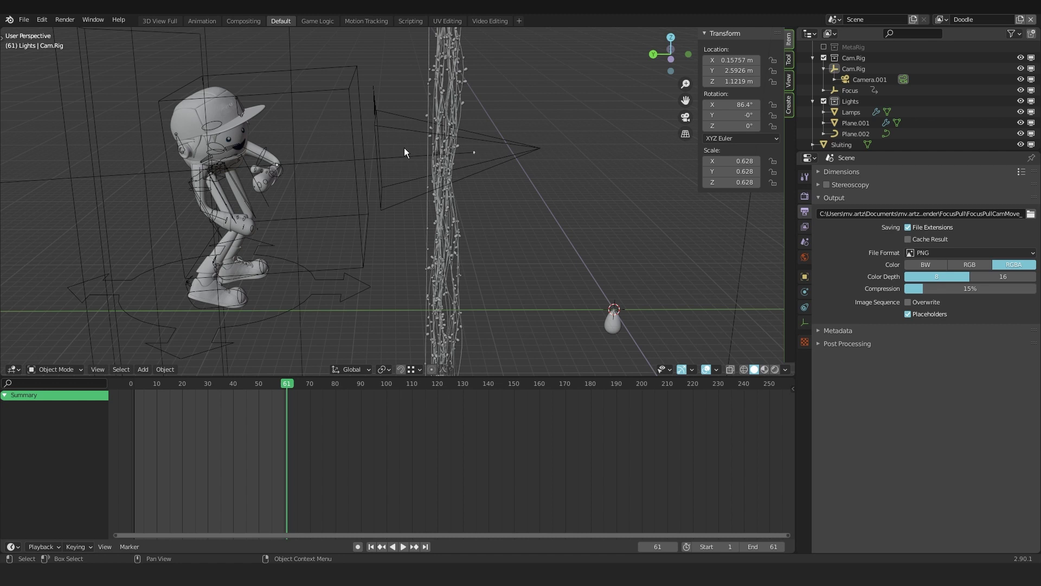
# Set the Focus empty's display size to 0.21 m in the focus-pull scene and play its animation.
pyautogui.moveTo(326, 98); pyautogui.dragTo(523, 176, button='middle')
pyautogui.click(377, 80)
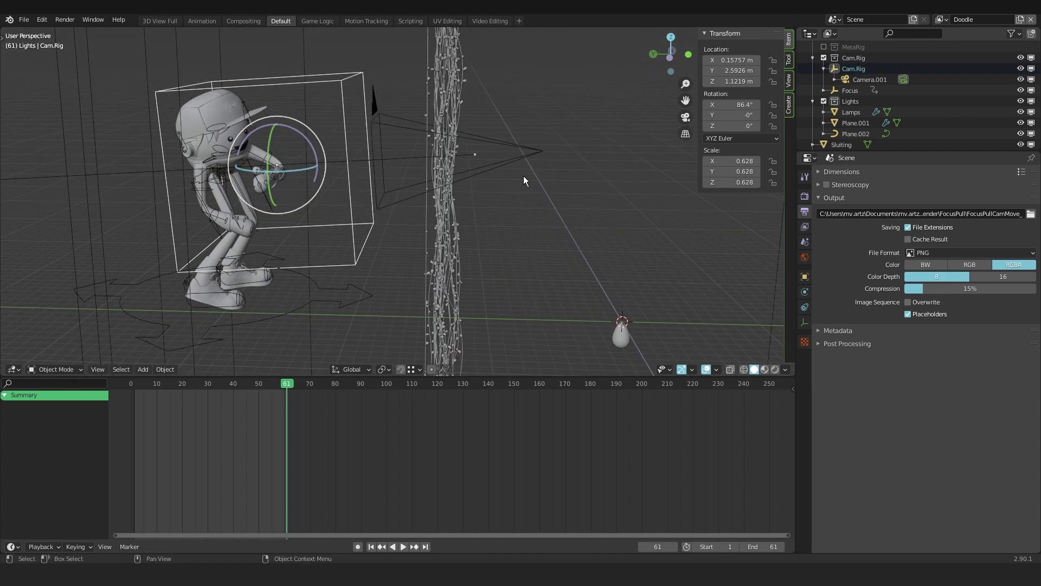
pyautogui.click(849, 90)
pyautogui.scroll(3, 441, 151)
pyautogui.scroll(1, 446, 161)
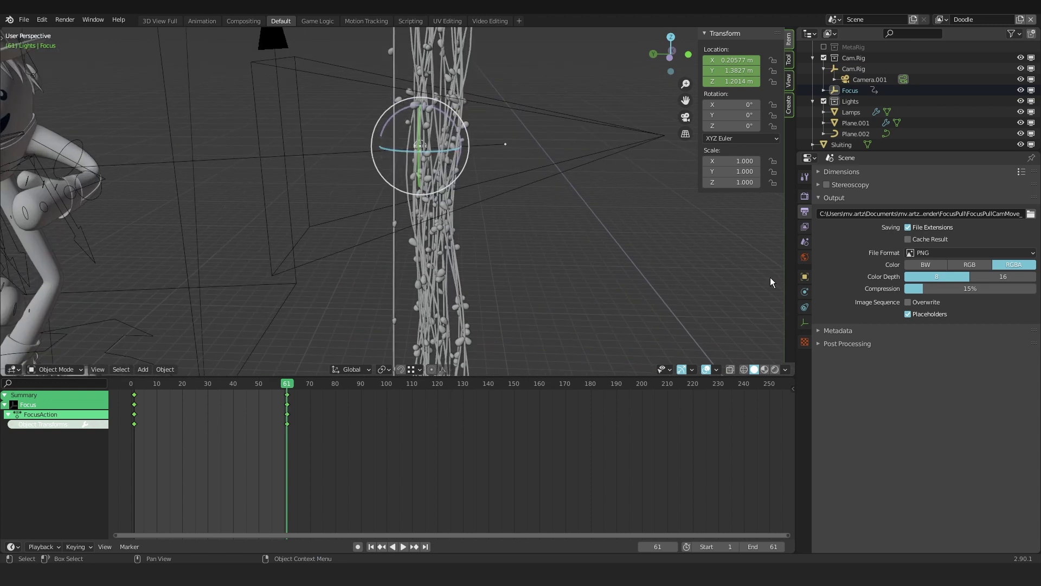
pyautogui.click(805, 322)
pyautogui.moveTo(932, 201)
pyautogui.mouseDown()
pyautogui.moveTo(959, 201)
pyautogui.moveTo(942, 202)
pyautogui.mouseUp()
pyautogui.press('space')
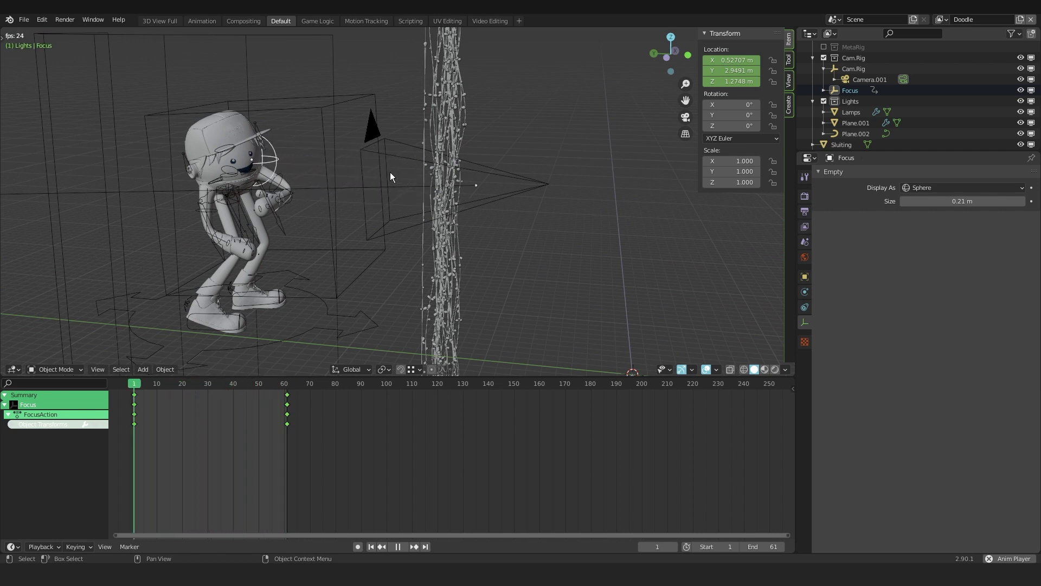
pyautogui.press('space')
# Show the limits of Camera.001 in the viewport and expand its Depth of Field settings.
pyautogui.click(551, 231)
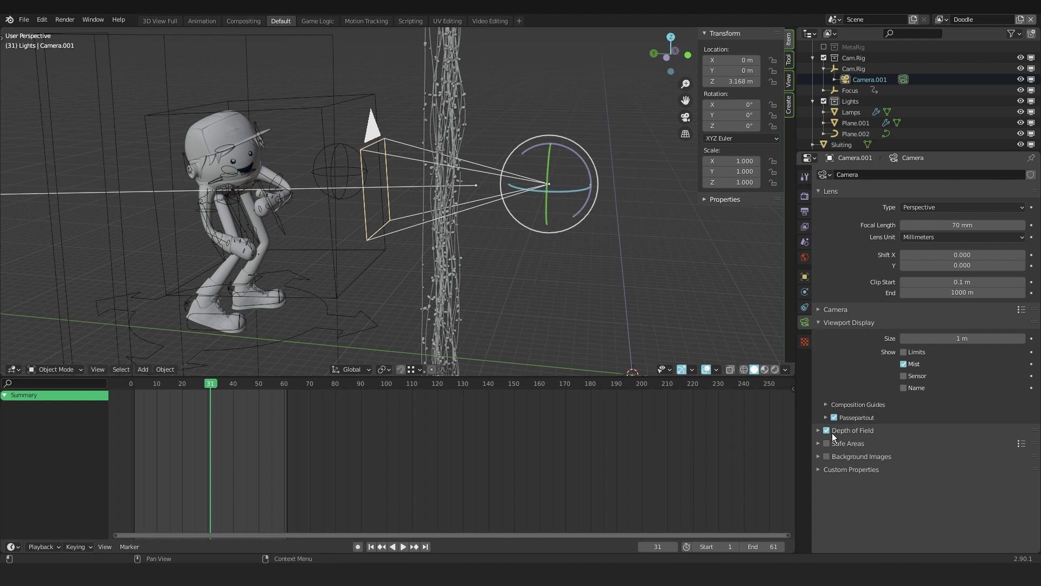
pyautogui.click(909, 353)
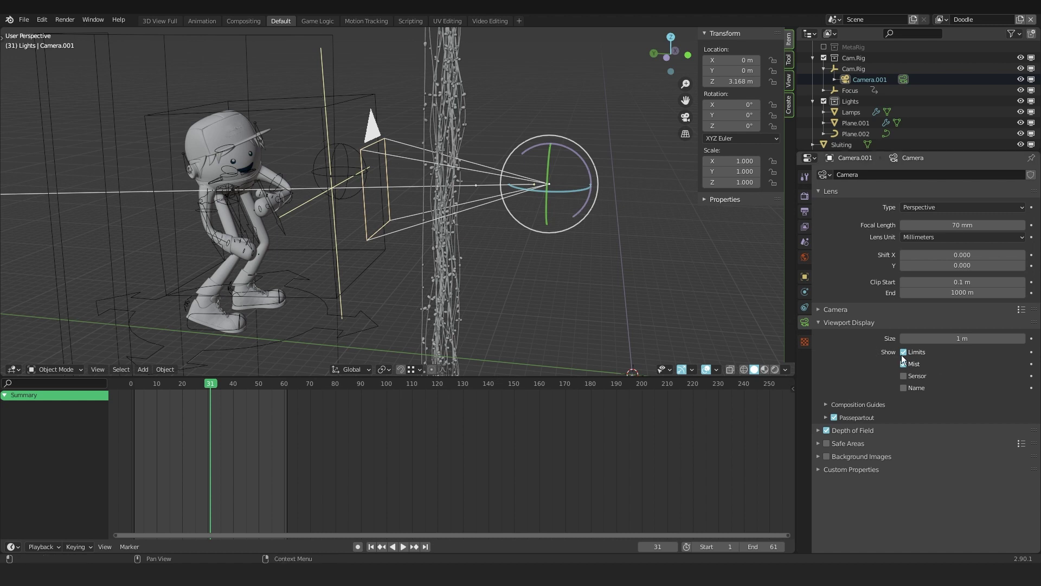
pyautogui.click(864, 430)
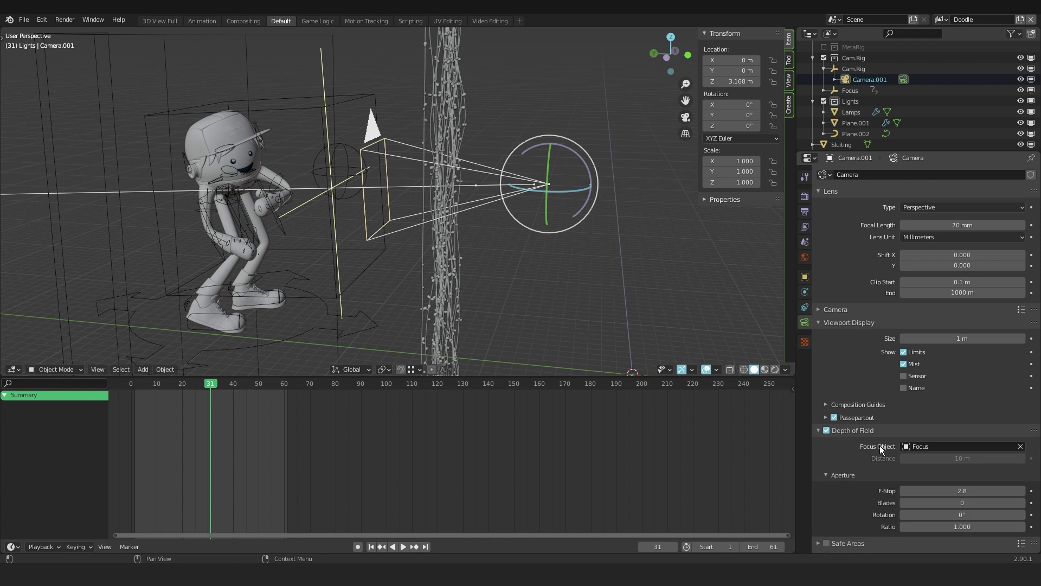
pyautogui.scroll(-1, 880, 449)
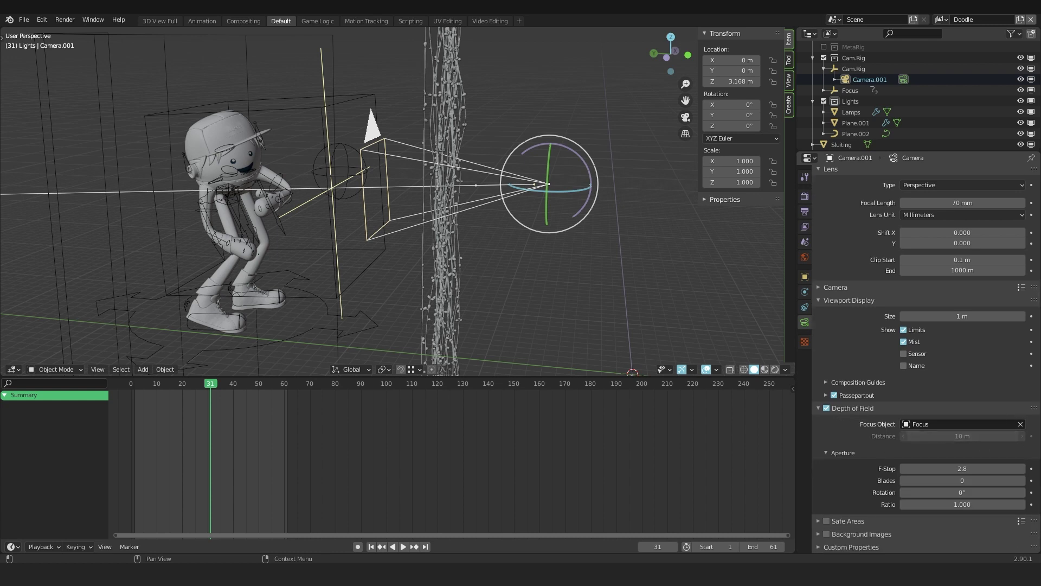
# Try a manual focus distance of 0.76 m on Camera.001 without a focus object, and reassign the Focus empty.
pyautogui.click(1020, 424)
pyautogui.moveTo(1001, 436); pyautogui.dragTo(977, 435)
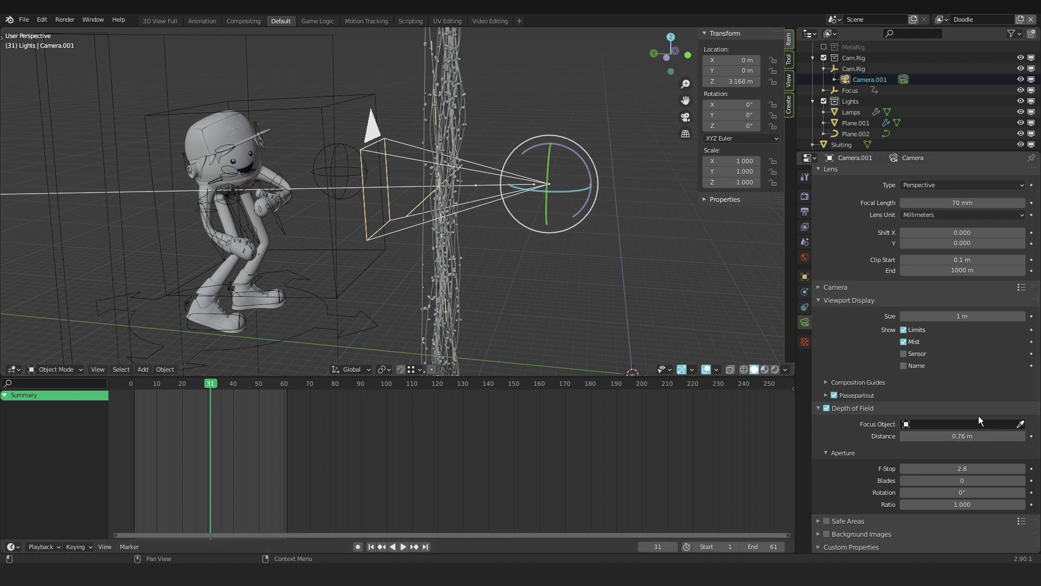
pyautogui.click(1020, 423)
pyautogui.click(347, 147)
# Play the focus-pull animation with the Focus empty selected.
pyautogui.press('space')
pyautogui.click(347, 148)
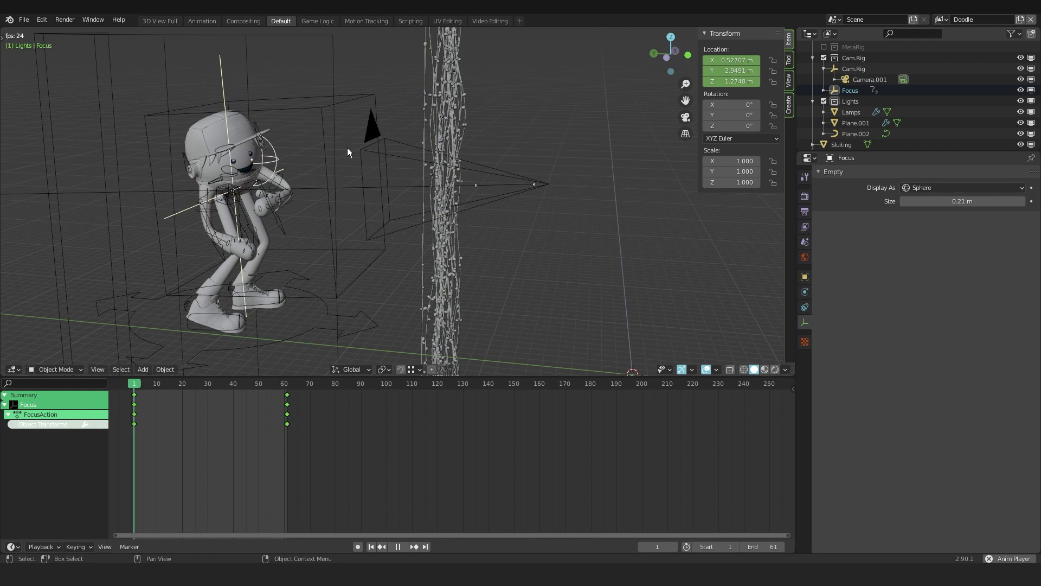
pyautogui.press('Escape')
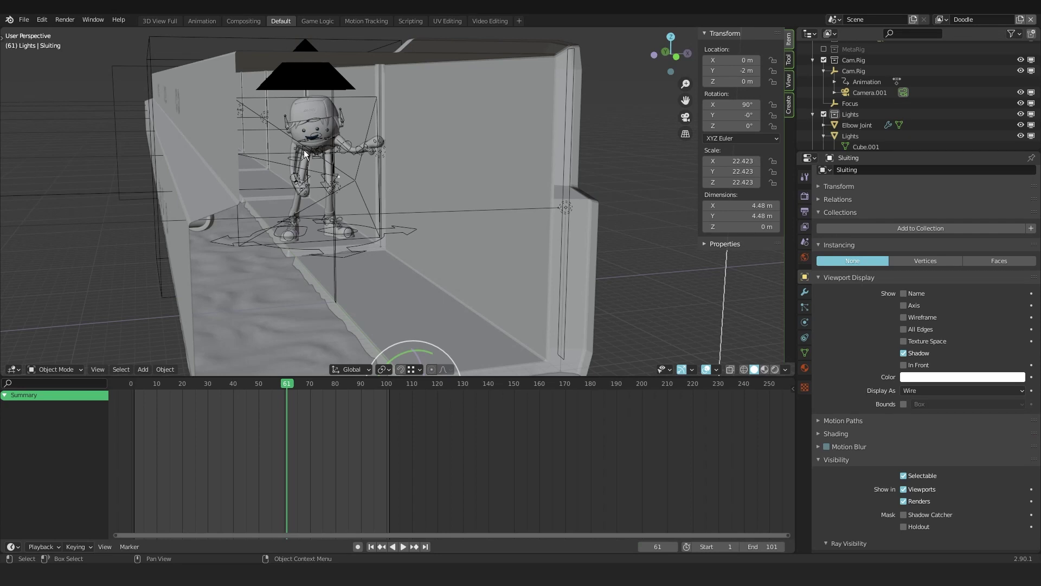
# Play the dolly-zoom scene's animation through the camera and view the rig from the side.
pyautogui.scroll(6, 304, 150)
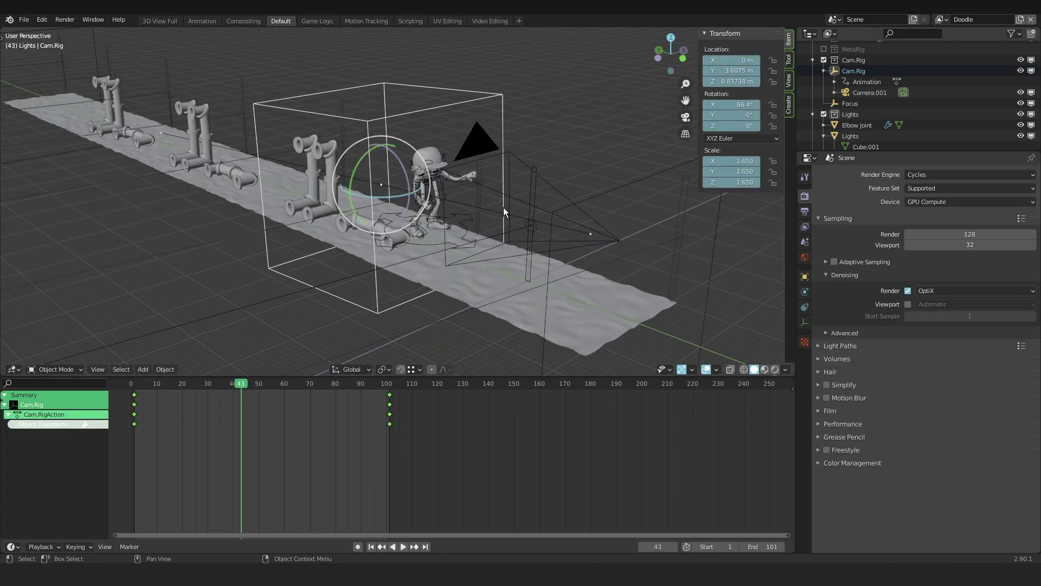
pyautogui.press('Escape')
pyautogui.press('space')
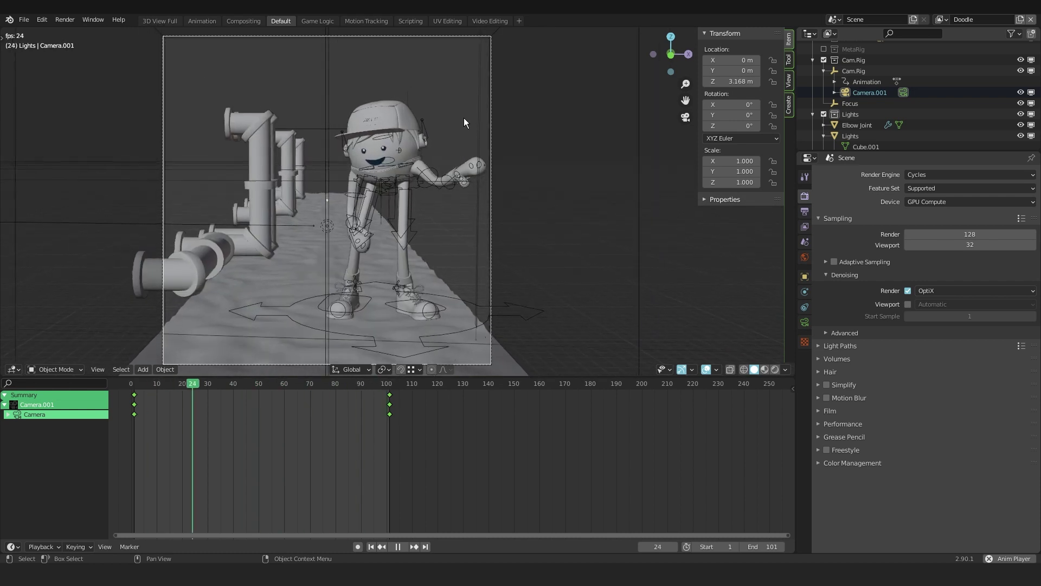
pyautogui.press('space')
pyautogui.scroll(-2, 408, 186)
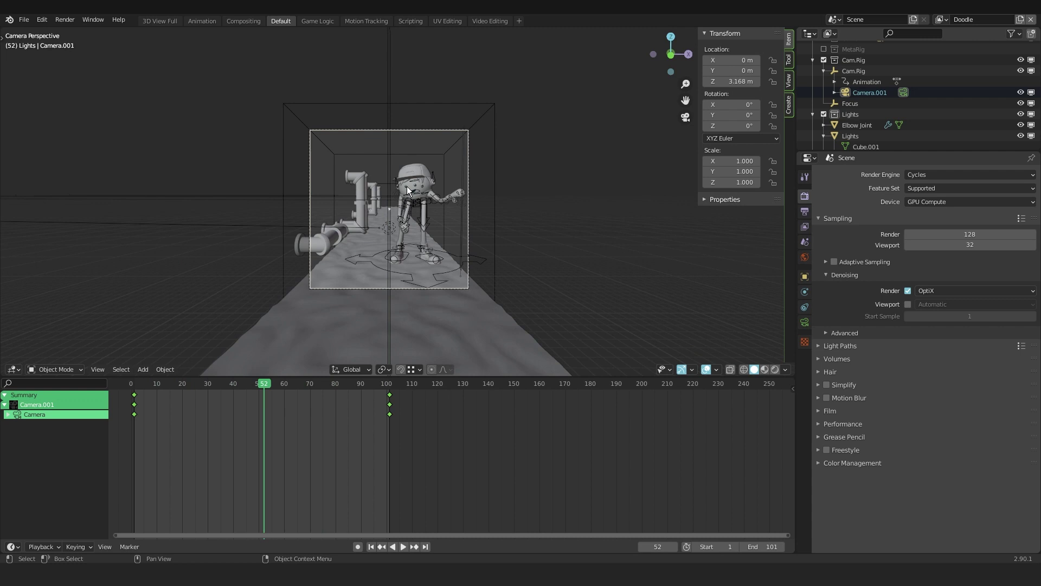
pyautogui.moveTo(406, 187); pyautogui.dragTo(450, 208, button='middle')
pyautogui.scroll(-2, 450, 207)
pyautogui.scroll(-8, 448, 206)
pyautogui.moveTo(408, 170); pyautogui.dragTo(425, 167, button='middle')
pyautogui.moveTo(425, 167); pyautogui.dragTo(450, 167, button='middle')
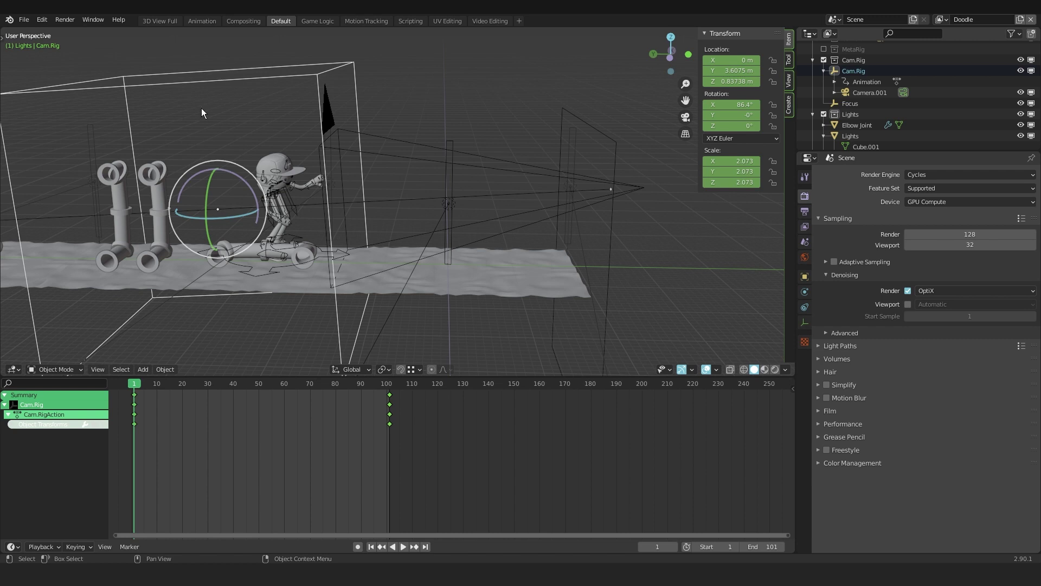
# Try scaling the Cam.Rig cube empty at its keyframe on frame 101.
pyautogui.hotkey('alt', 'a')
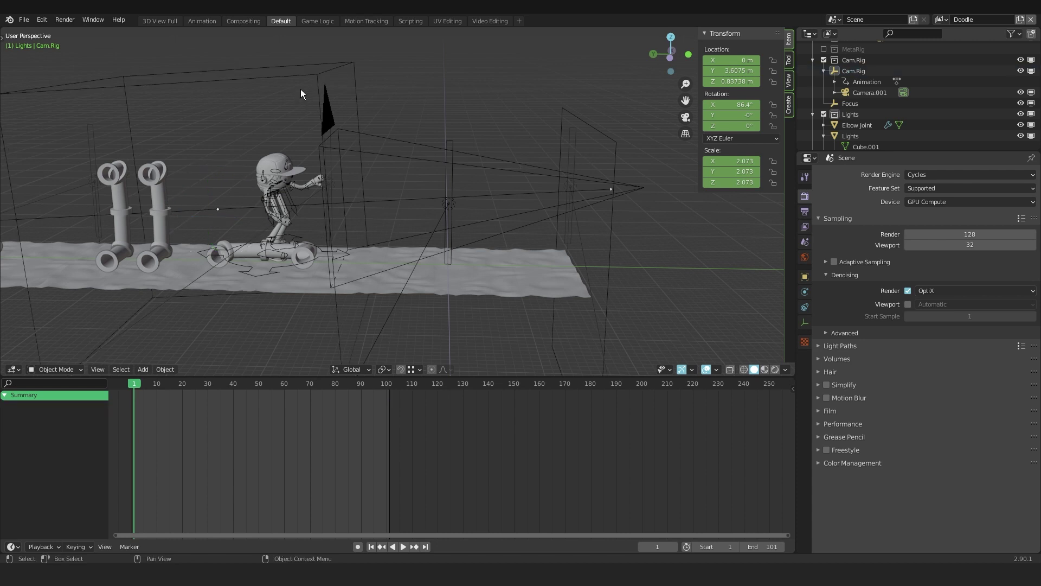
pyautogui.click(309, 76)
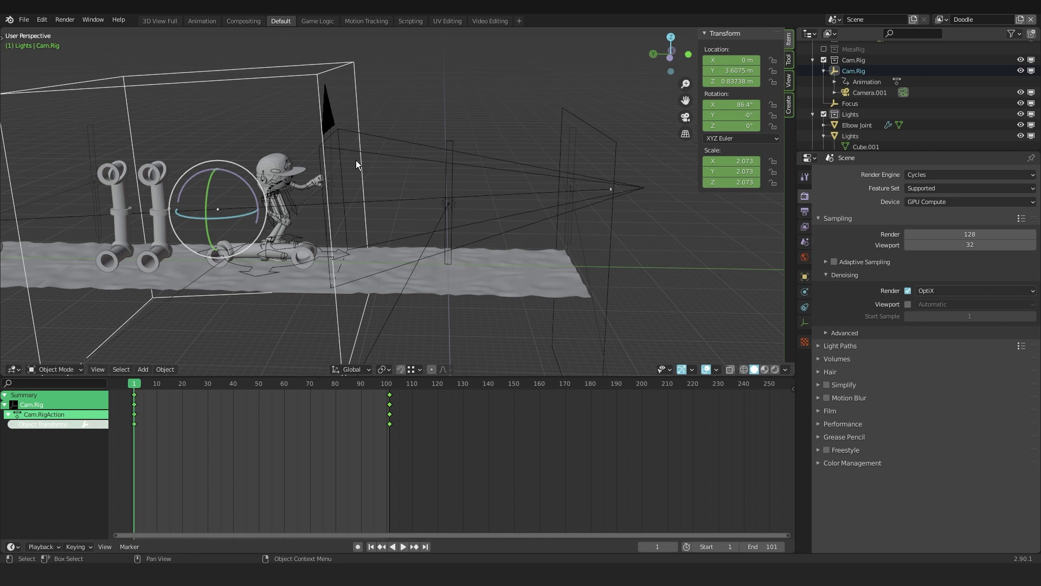
pyautogui.hotkey('shift', 'Right')
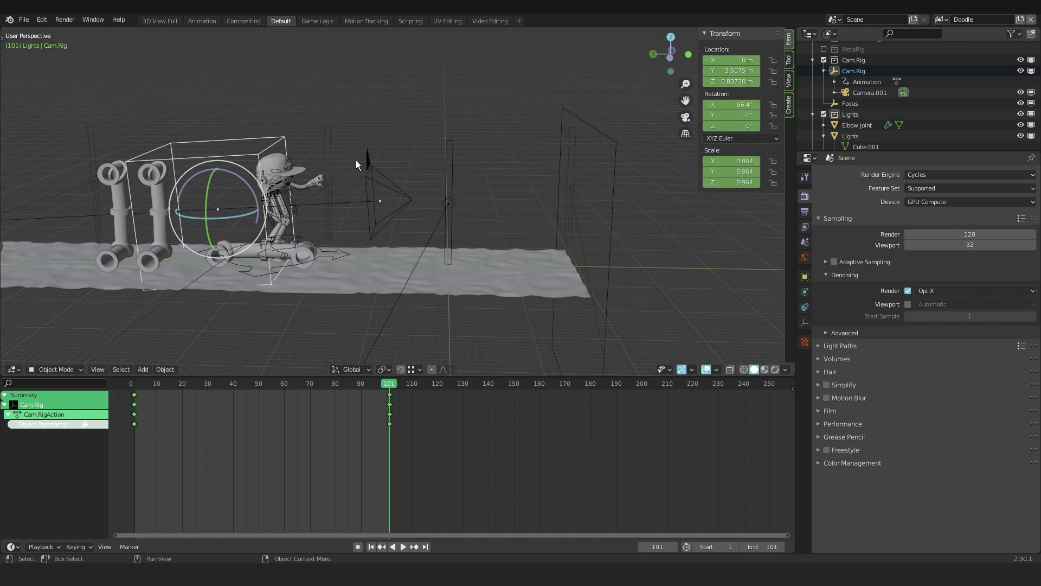
pyautogui.press('s')
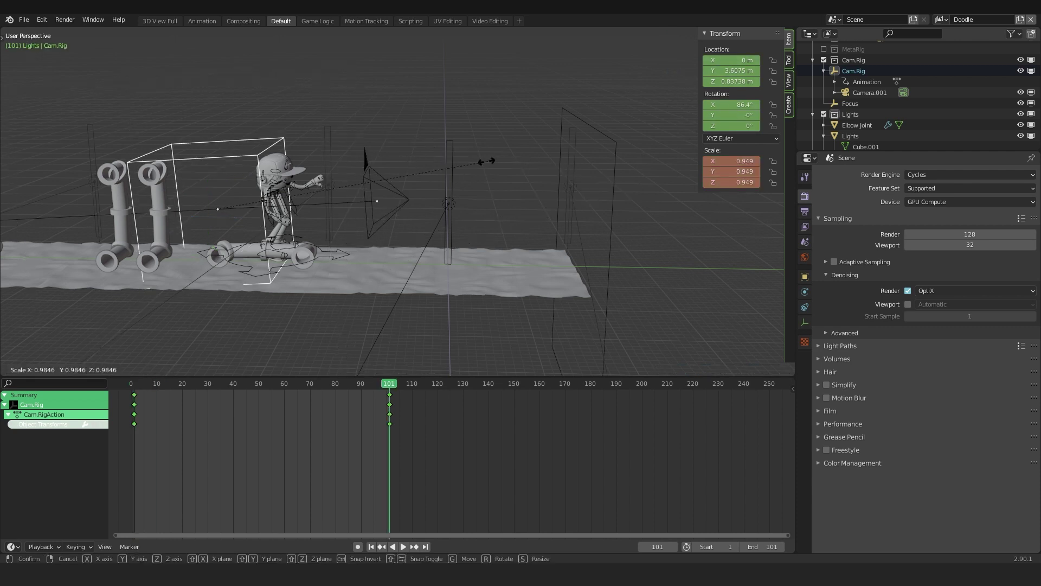
pyautogui.press('Escape')
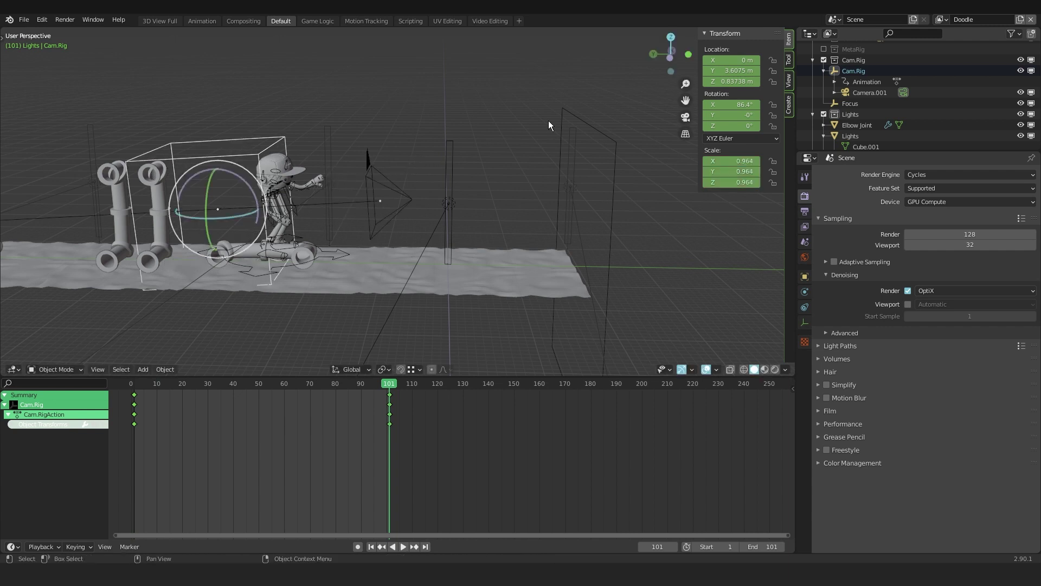
# Inspect Camera.001's animated focal length at the keyframes on frames 1 and 101.
pyautogui.click(381, 181)
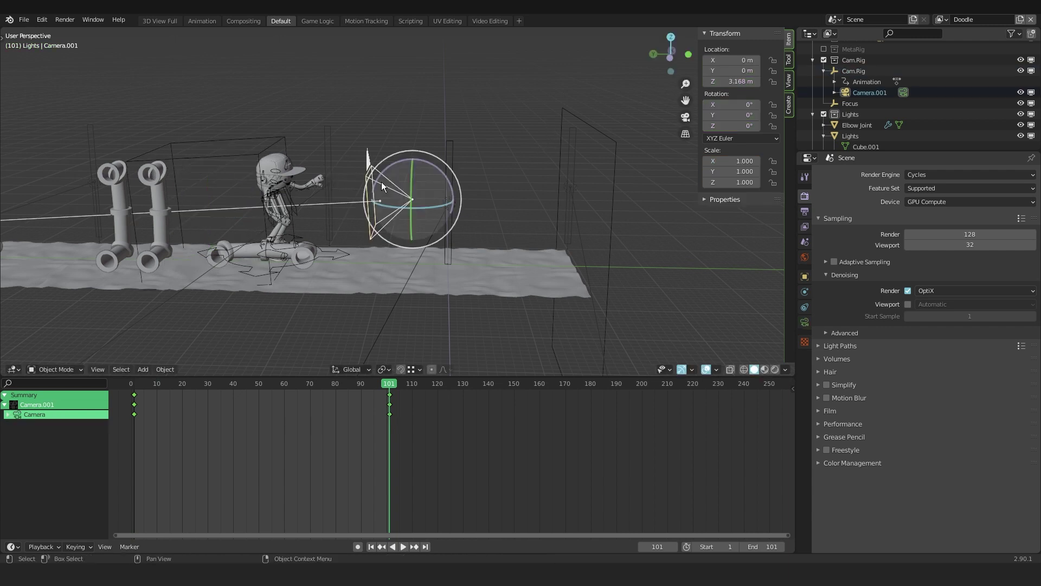
pyautogui.hotkey('shift', 'Left')
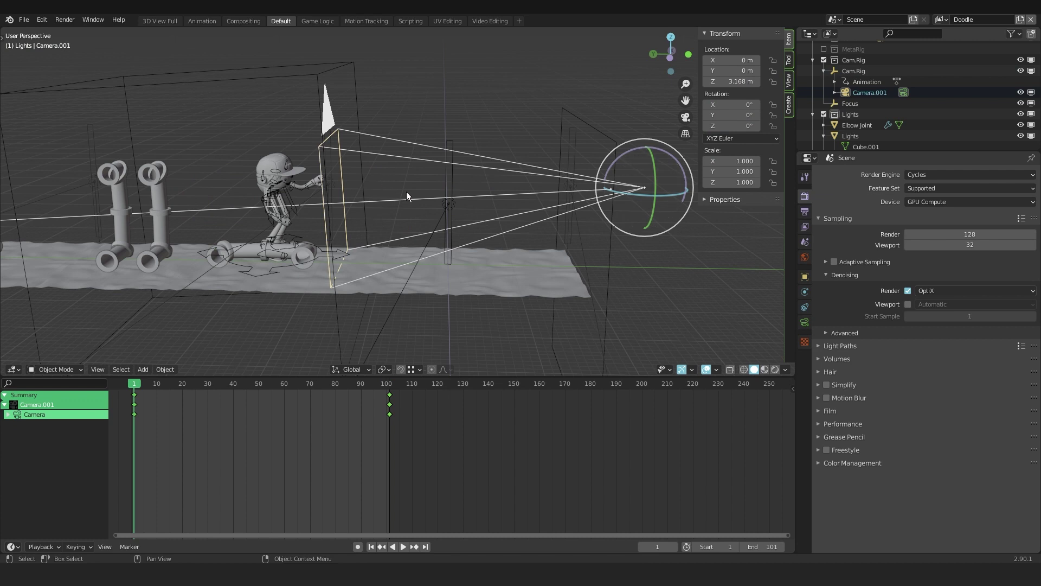
pyautogui.click(805, 322)
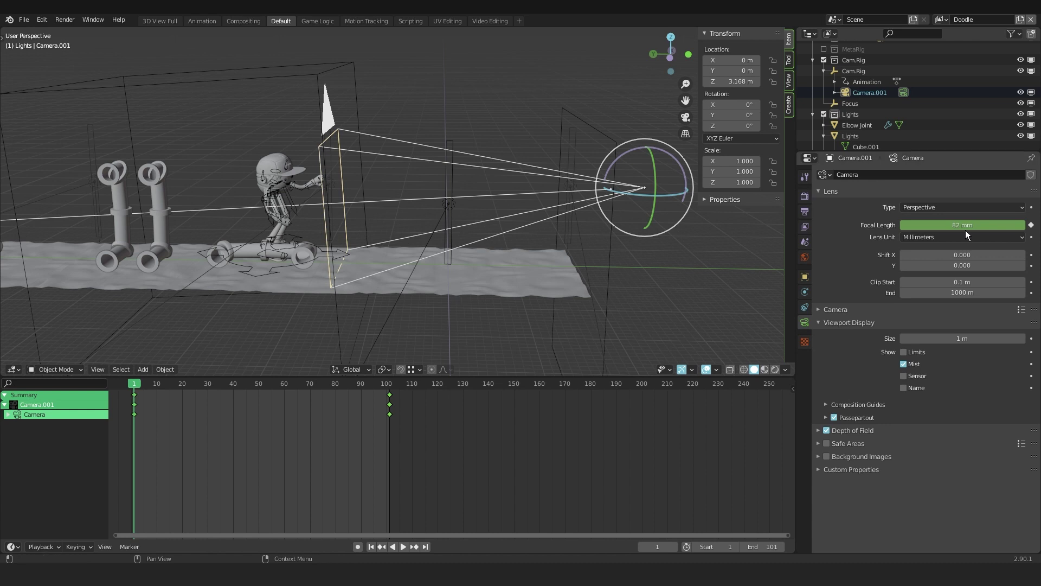
pyautogui.press('Up')
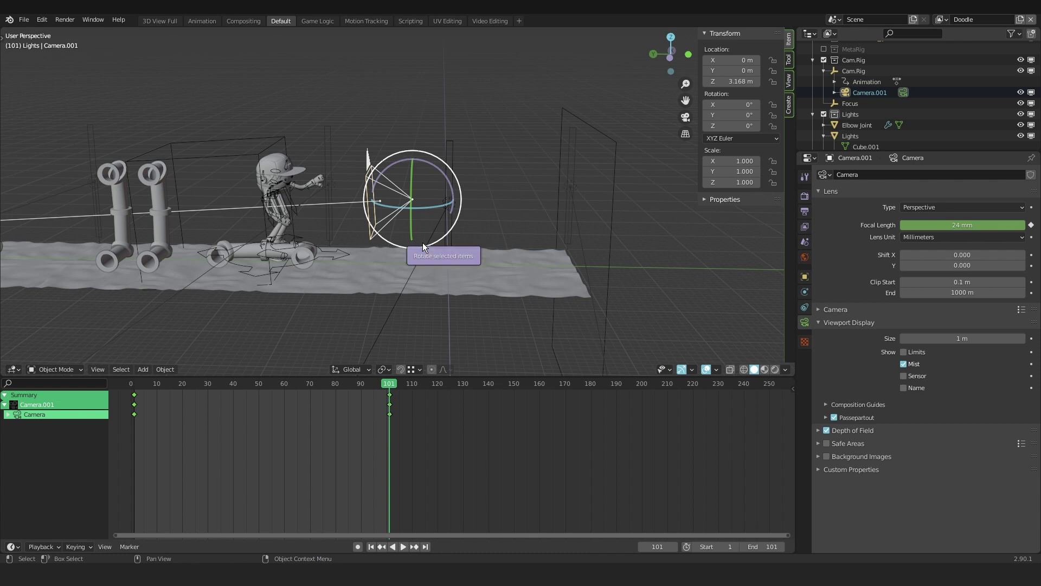
# Play the combined rig scale and focal length animation through the camera.
pyautogui.press('KP_0')
pyautogui.press('space')
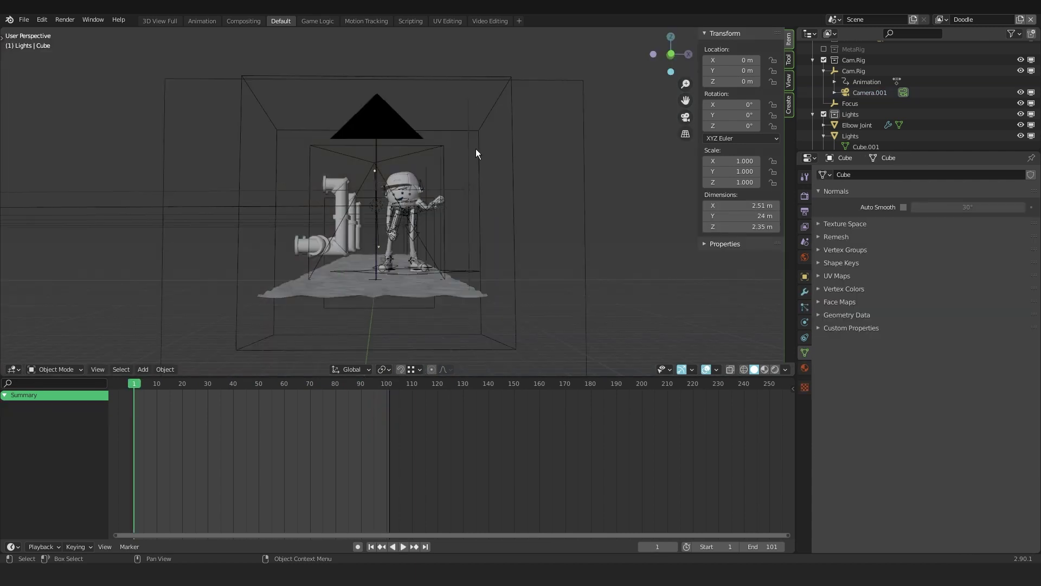
pyautogui.moveTo(476, 148); pyautogui.dragTo(395, 240, button='middle')
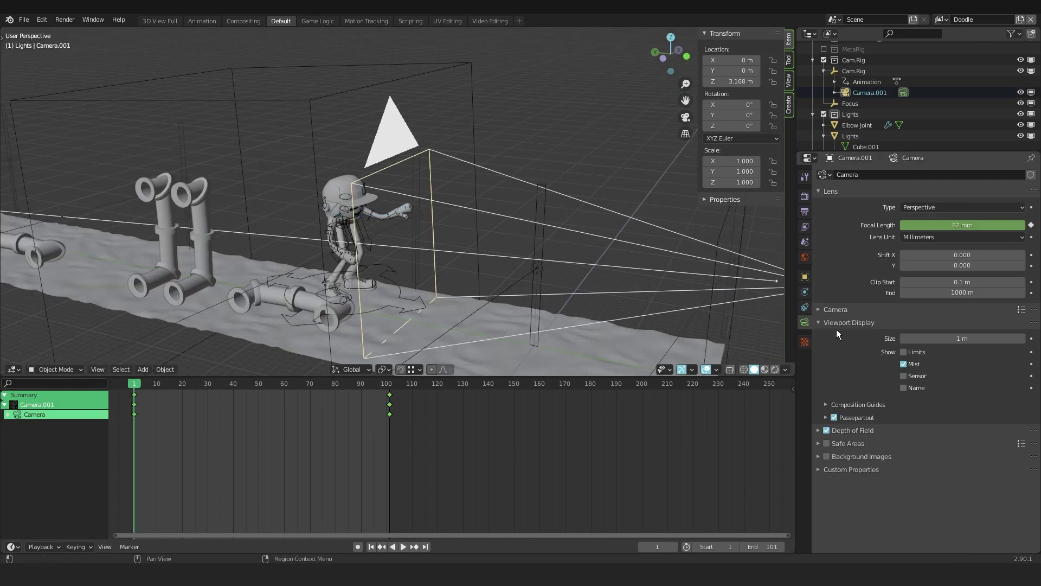
# Show the limits of Camera.001 in the dolly-zoom scene and expand its Depth of Field settings.
pyautogui.click(903, 353)
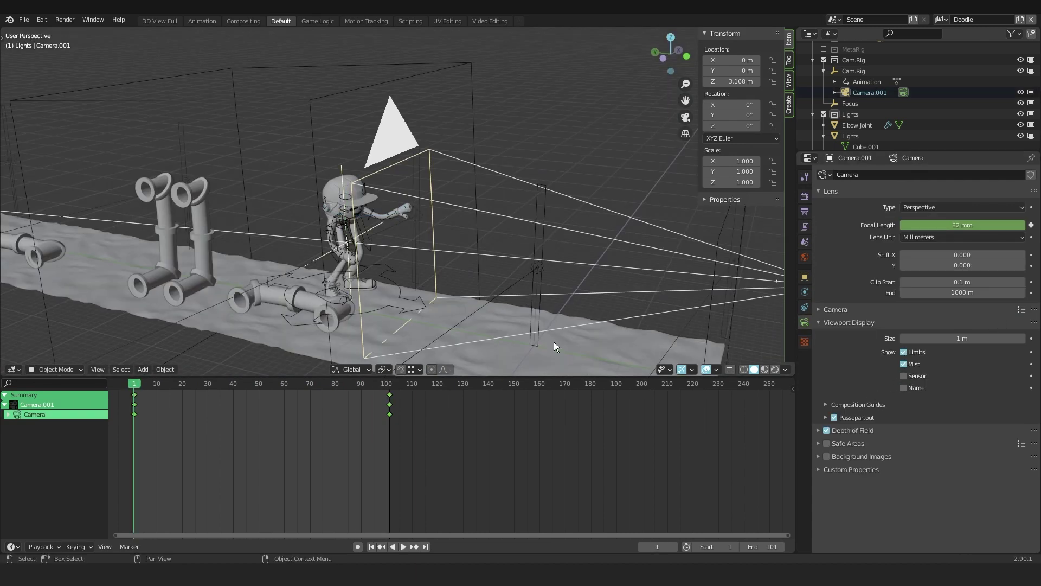
pyautogui.click(861, 443)
pyautogui.click(862, 431)
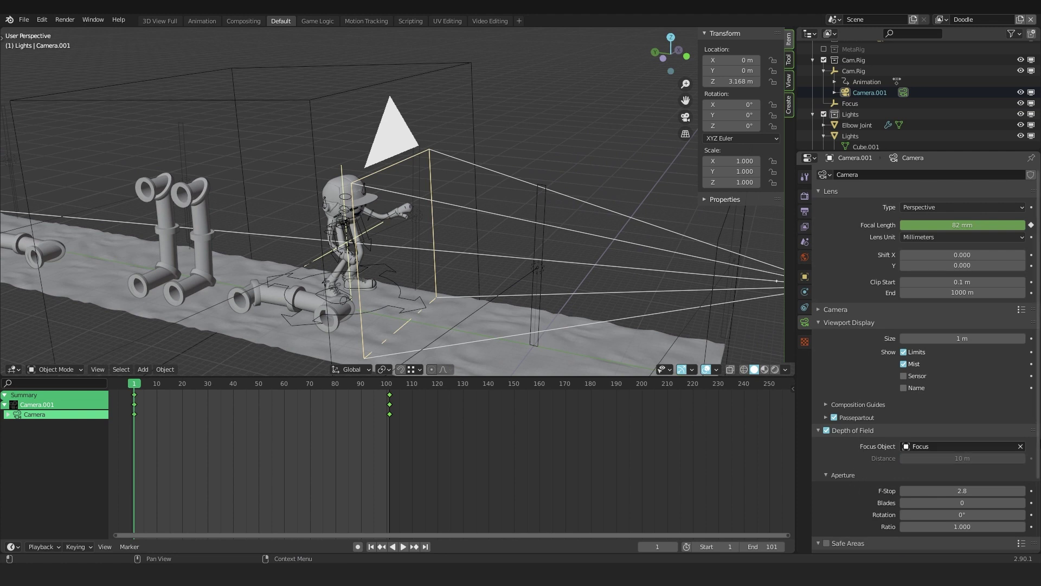
# Try a fixed focus distance of 5.4 m on Camera.001 without a focus object and play the animation.
pyautogui.moveTo(913, 458)
pyautogui.mouseDown()
pyautogui.moveTo(945, 459)
pyautogui.moveTo(929, 459)
pyautogui.mouseUp()
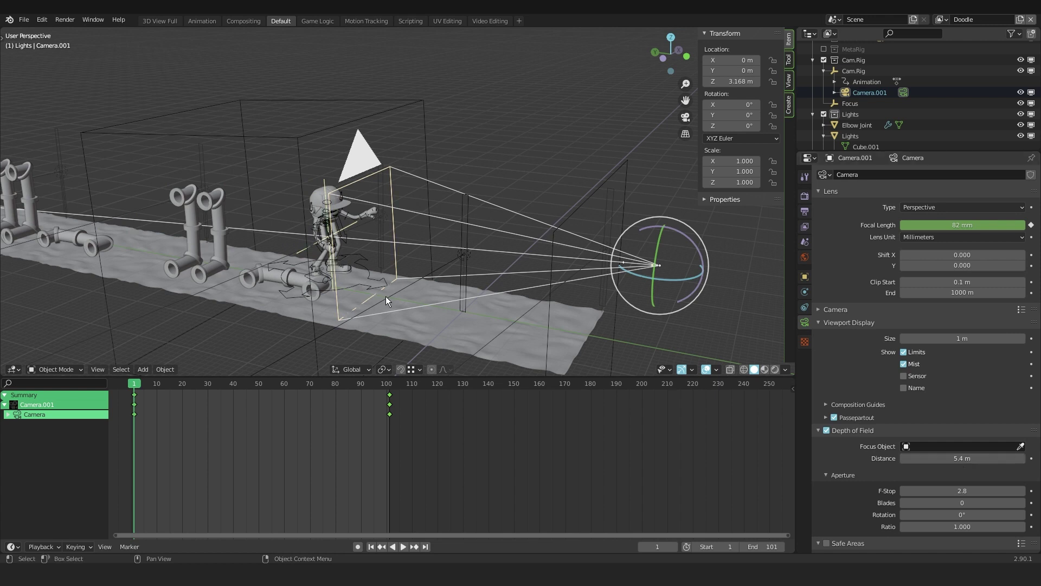
pyautogui.press('space')
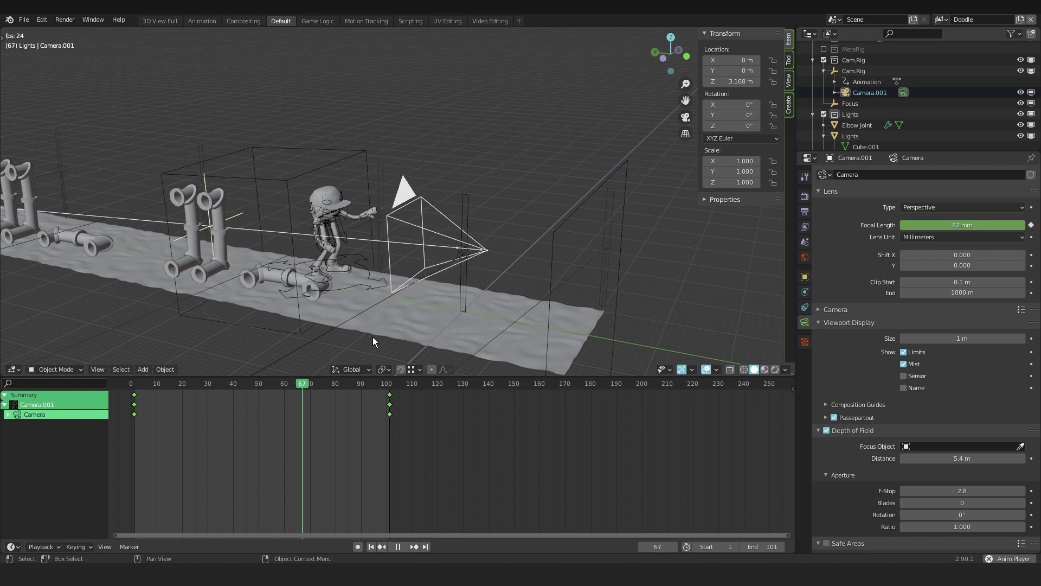
pyautogui.press('Escape')
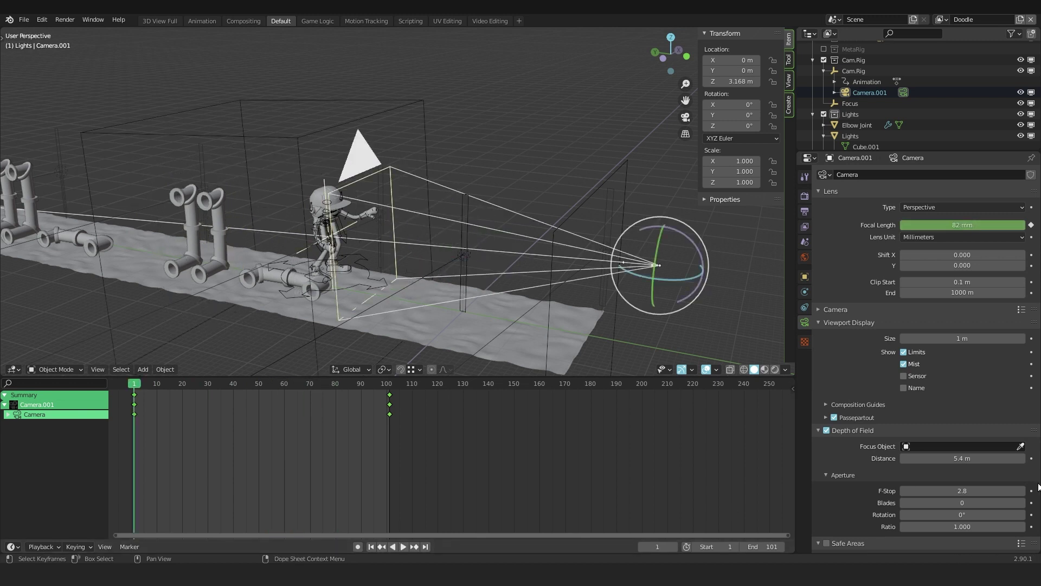
# Keyframe Camera.001's focus distance at 5.4 m on frame 1 and at 1.9 m on frame 101.
pyautogui.press('i')
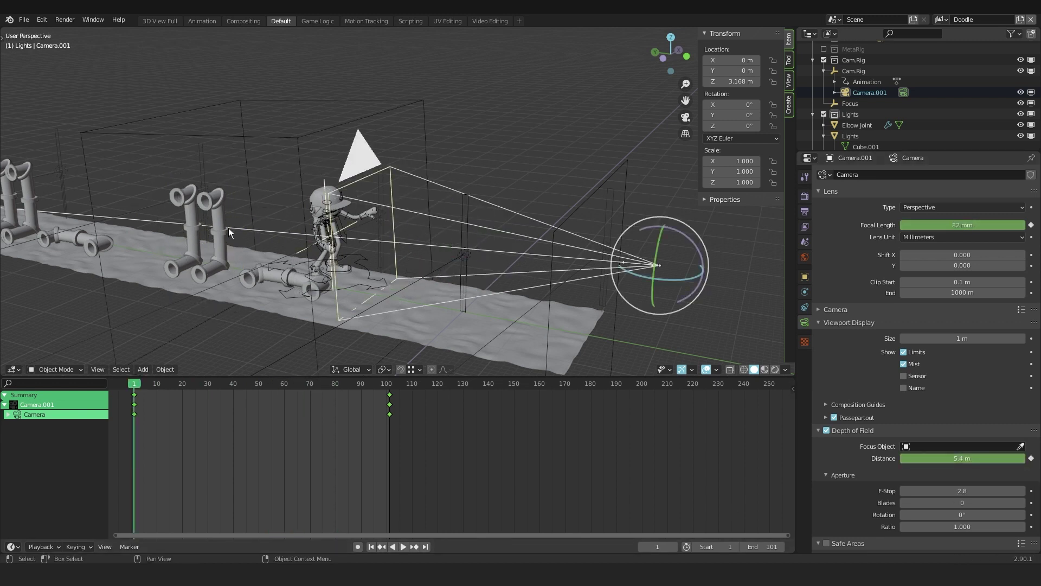
pyautogui.hotkey('shift', 'Right')
pyautogui.moveTo(962, 458); pyautogui.dragTo(916, 458)
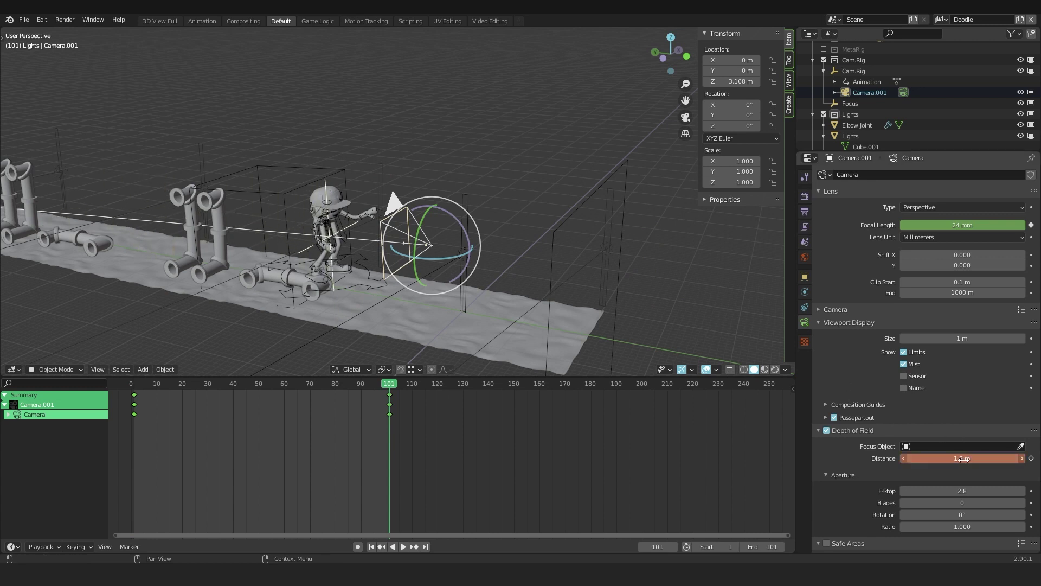
pyautogui.press('i')
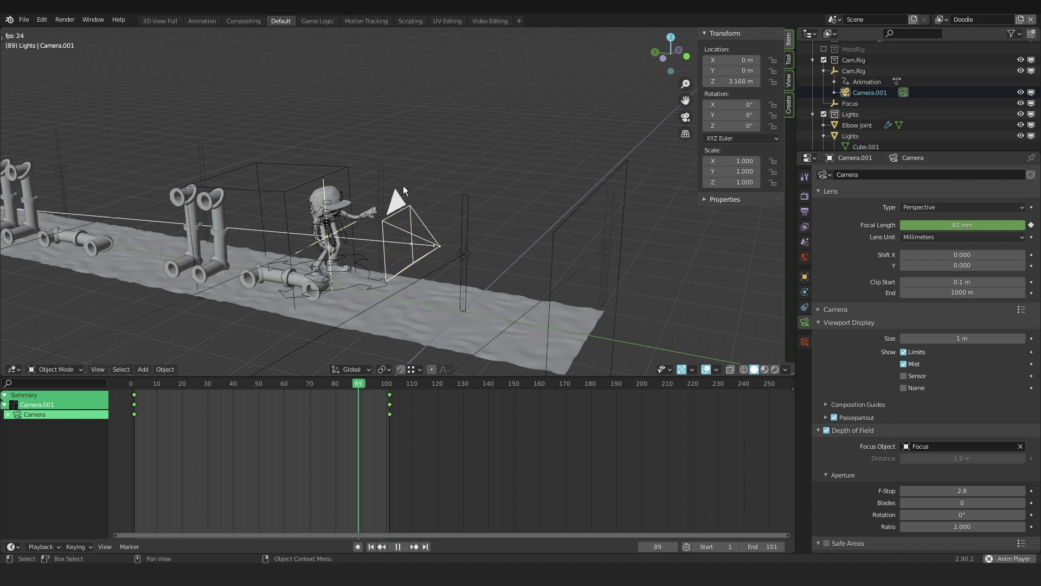
# Play the dolly-zoom animation with the Focus empty as Camera.001's focus object.
pyautogui.press('space')
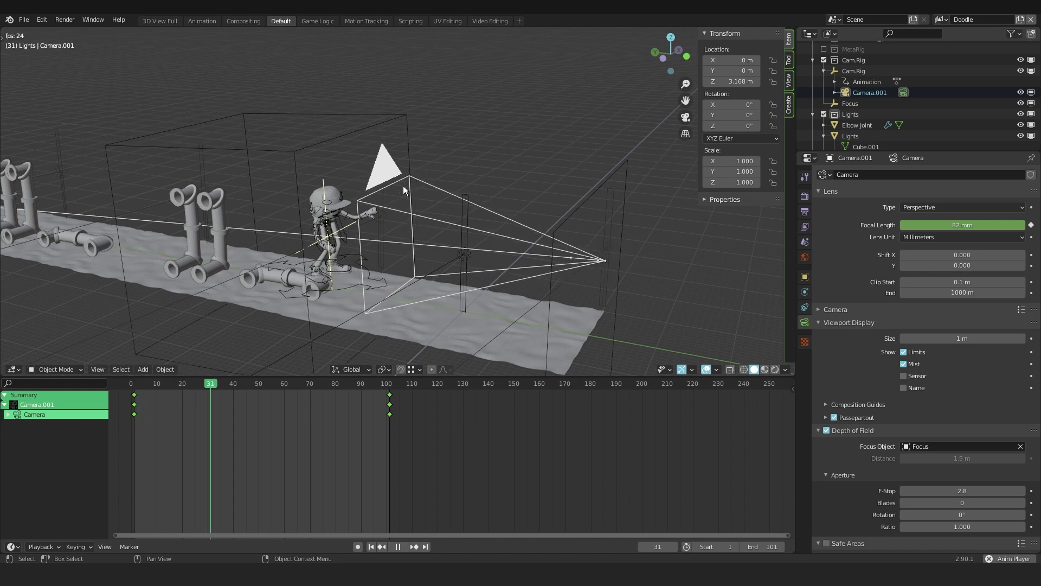
pyautogui.press('space')
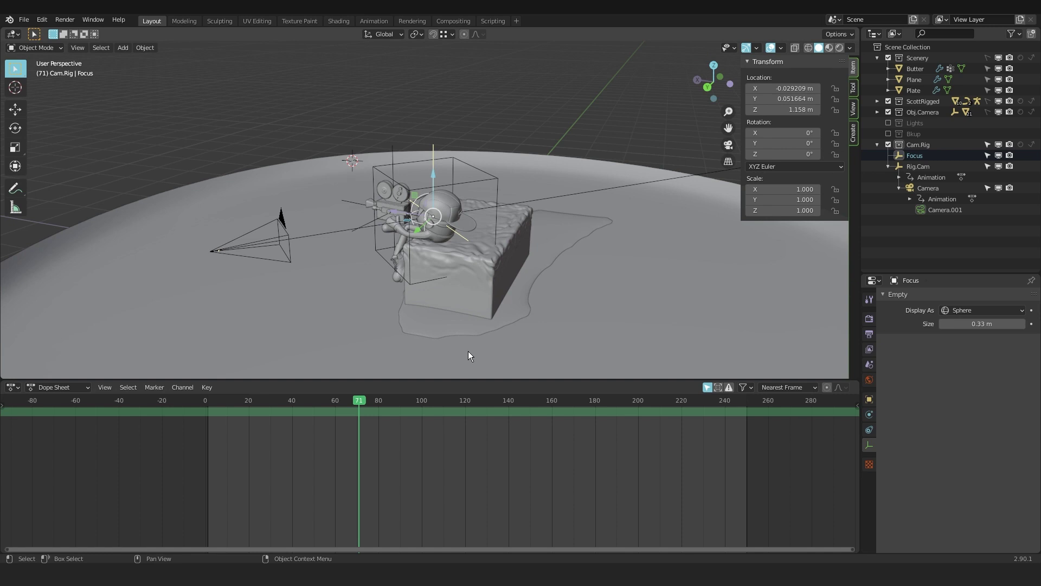
# Duplicate the Rig.Cam empty in place together with its child camera and the Focus empty.
pyautogui.click(499, 187)
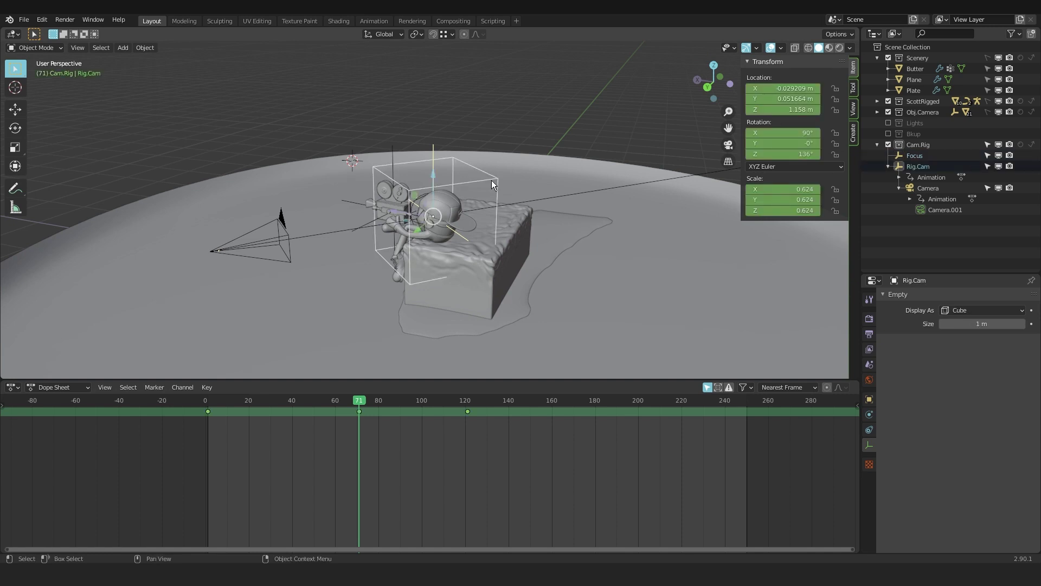
pyautogui.hotkey('shift', ']')
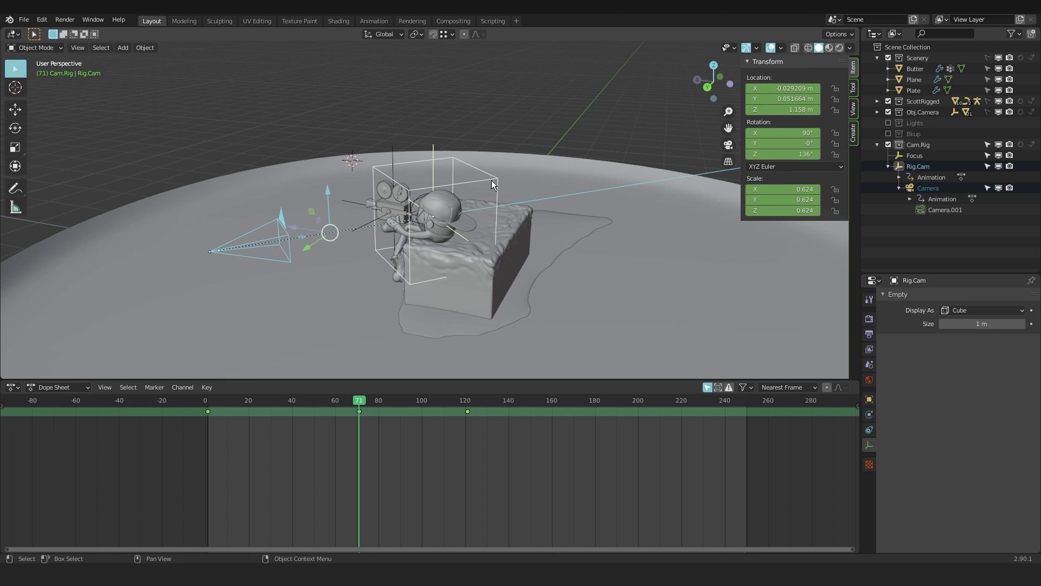
pyautogui.keyDown('ctrl'); pyautogui.click(915, 155); pyautogui.keyUp('ctrl')
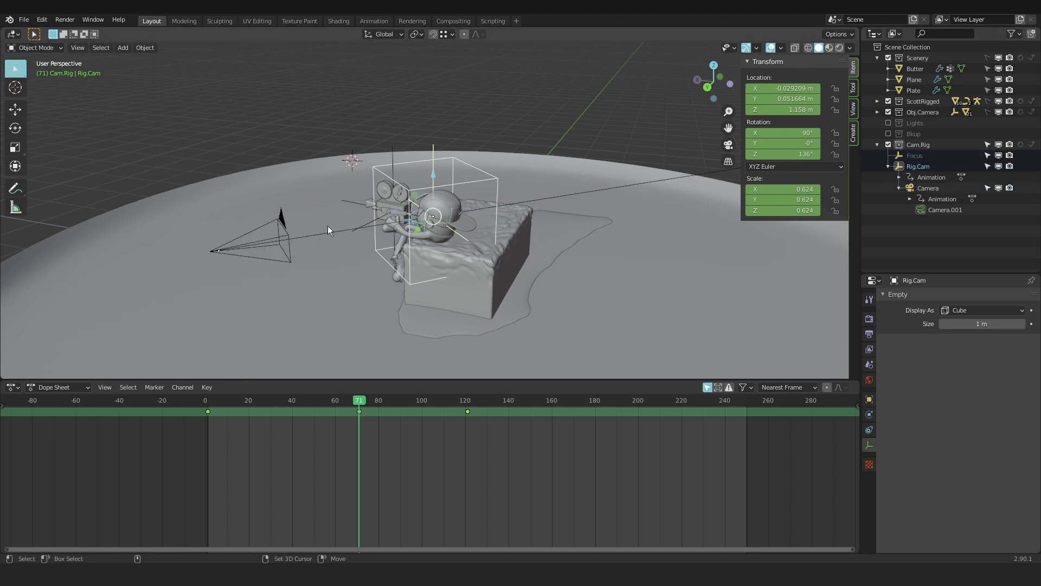
pyautogui.press('g')
pyautogui.press('Escape')
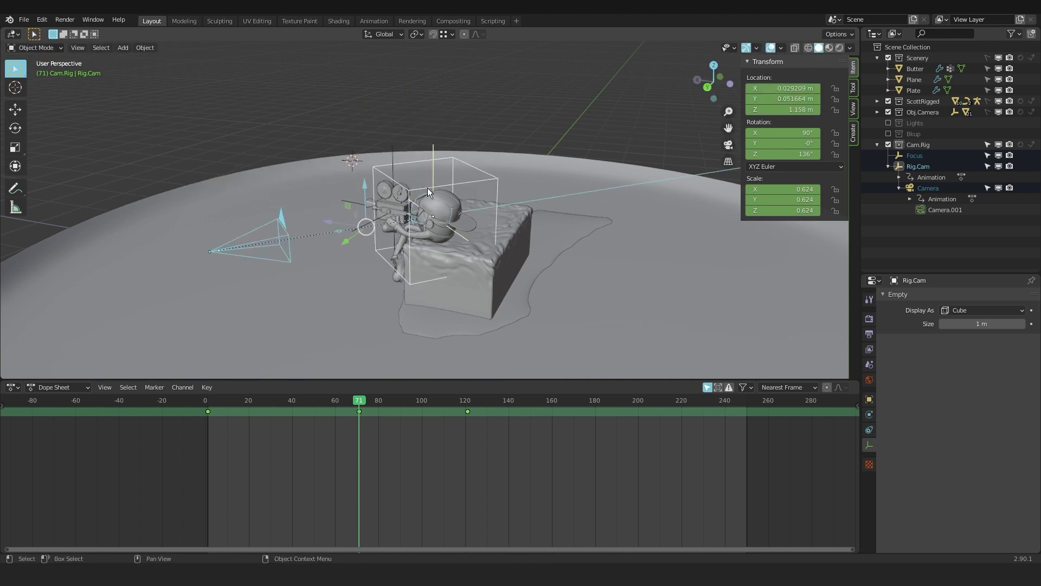
pyautogui.hotkey('shift', 'd')
pyautogui.press('Escape')
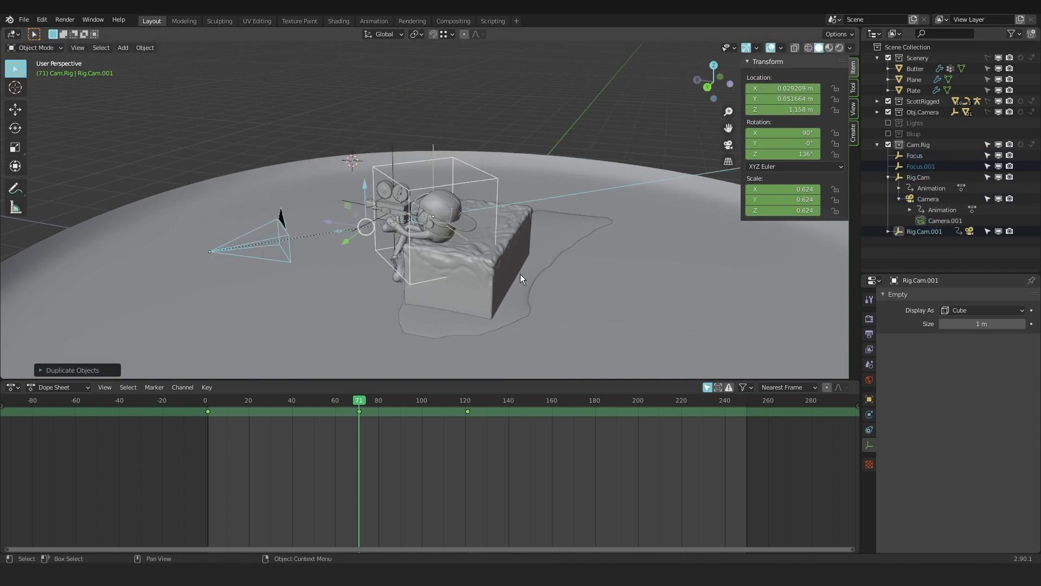
# Rename the duplicated rig objects as Rig.Cam.02, Camera.02 and Focus.02.
pyautogui.click(923, 246)
pyautogui.doubleClick(926, 231)
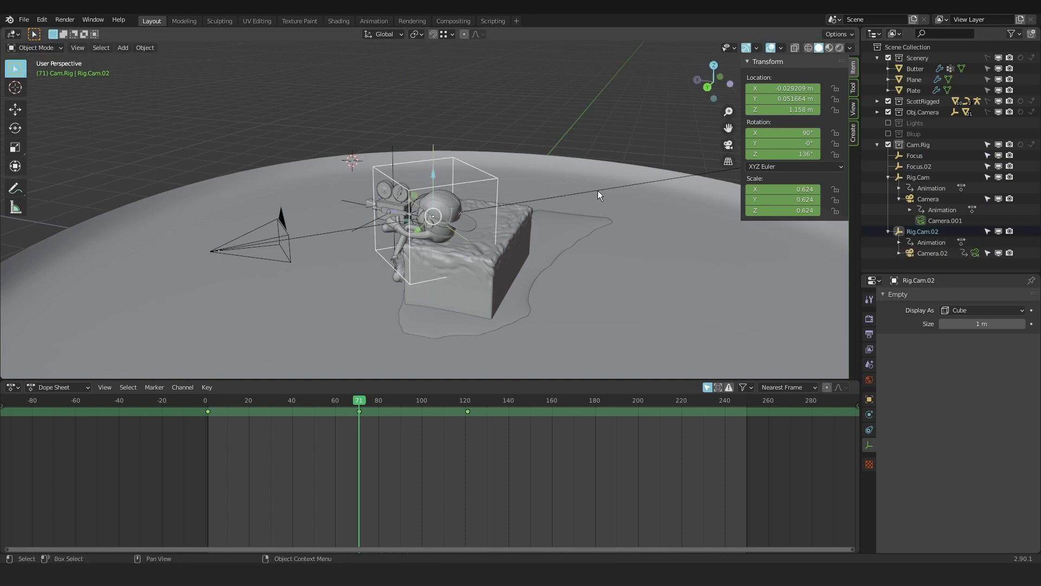
# Delete Rig.Cam.02's keyframes and rotate the empty about the global Z axis to a Z rotation of 62.3°.
pyautogui.press('x')
pyautogui.click(438, 495)
pyautogui.press('r')
pyautogui.press('z')
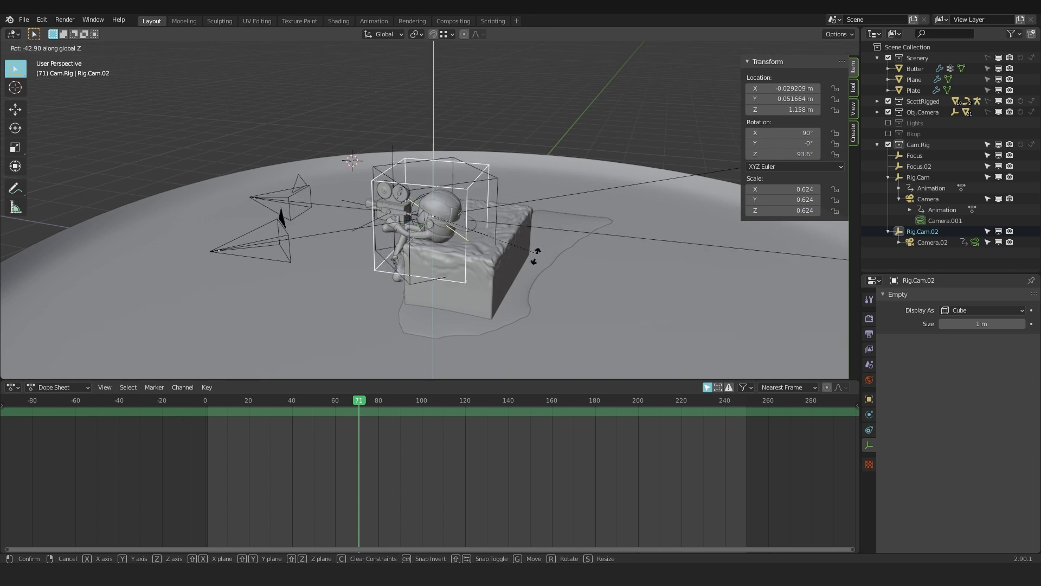
pyautogui.click(515, 316)
# Tilt Rig.Cam.02 about its local X axis to 67.2° and scale it up to about 1.269.
pyautogui.press('r')
pyautogui.press('x')
pyautogui.press('x')
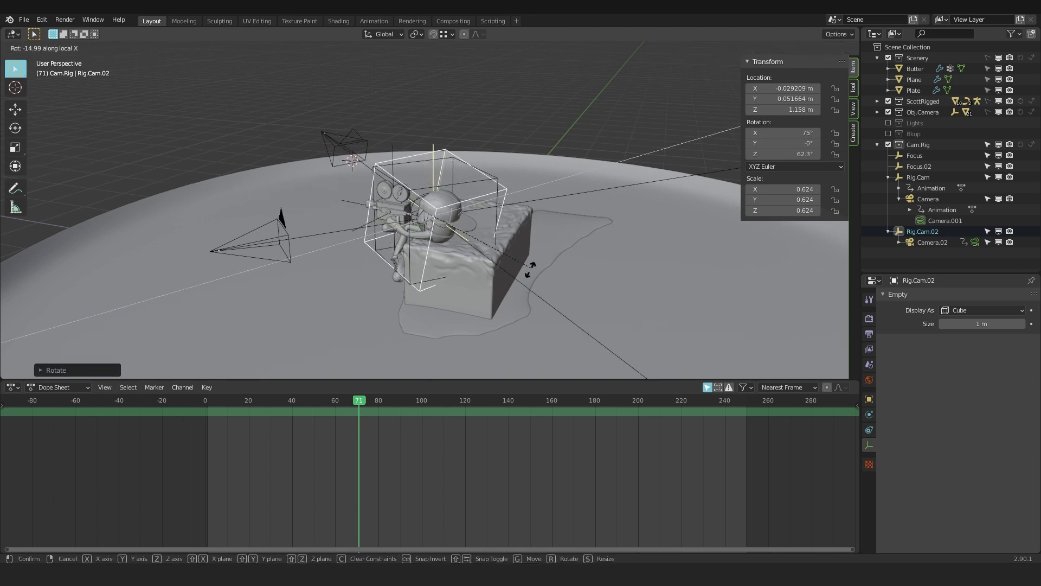
pyautogui.press('s')
pyautogui.click(360, 95)
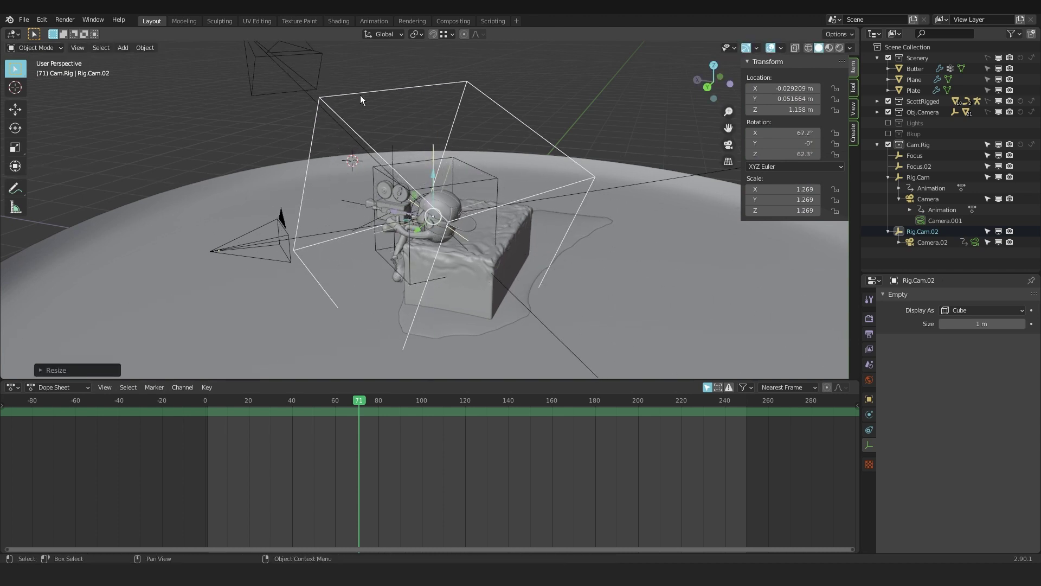
# Make Camera.02 the active camera, viewed from frame 1, and set its focal length to 74 mm.
pyautogui.scroll(-2, 315, 57)
pyautogui.click(318, 54)
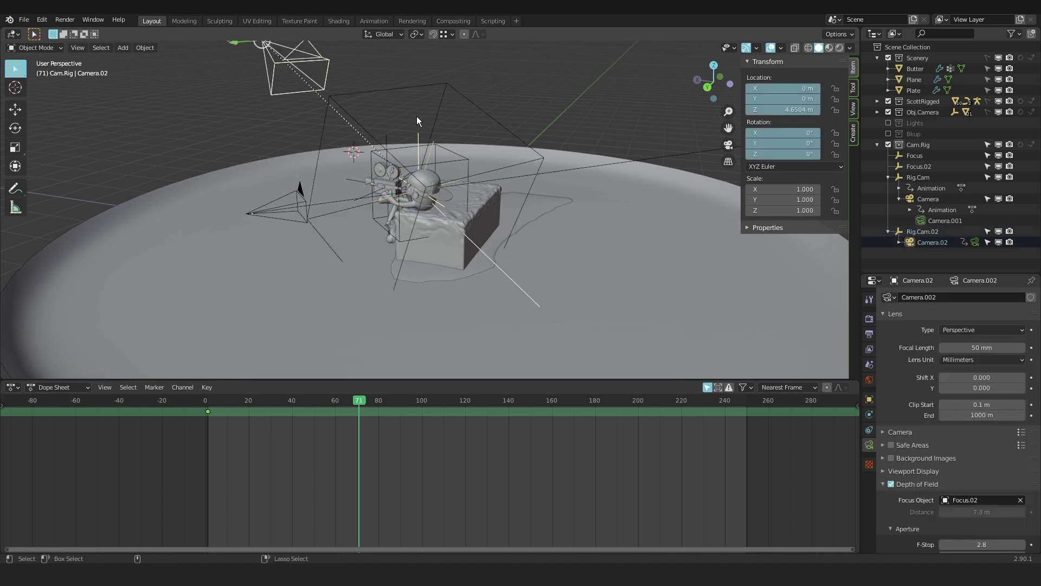
pyautogui.press('KP_0')
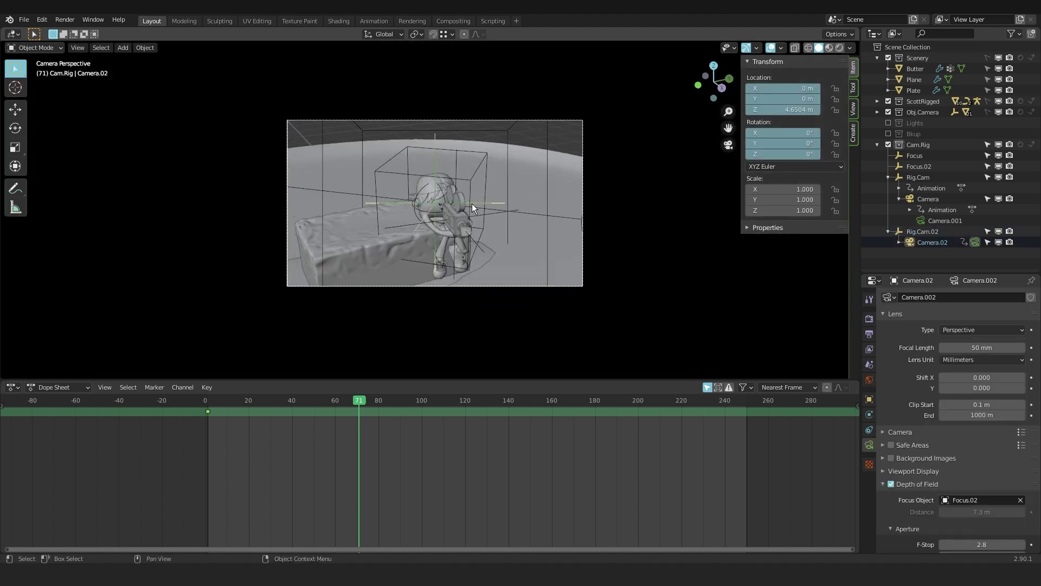
pyautogui.scroll(3, 471, 203)
pyautogui.hotkey('shift', 'Left')
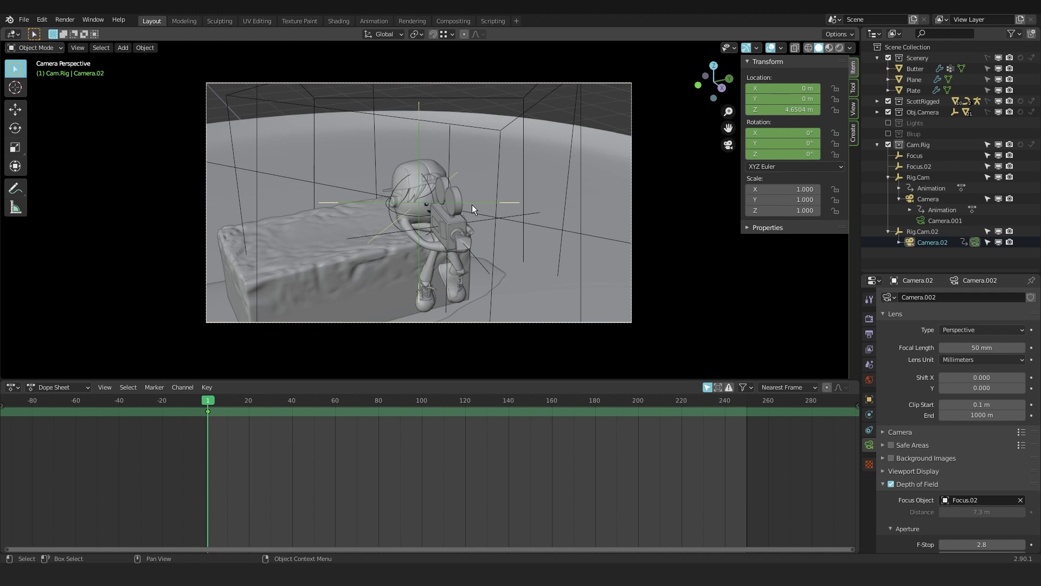
pyautogui.keyDown('shift'); pyautogui.moveTo(457, 183); pyautogui.dragTo(456, 181, button='middle'); pyautogui.keyUp('shift')
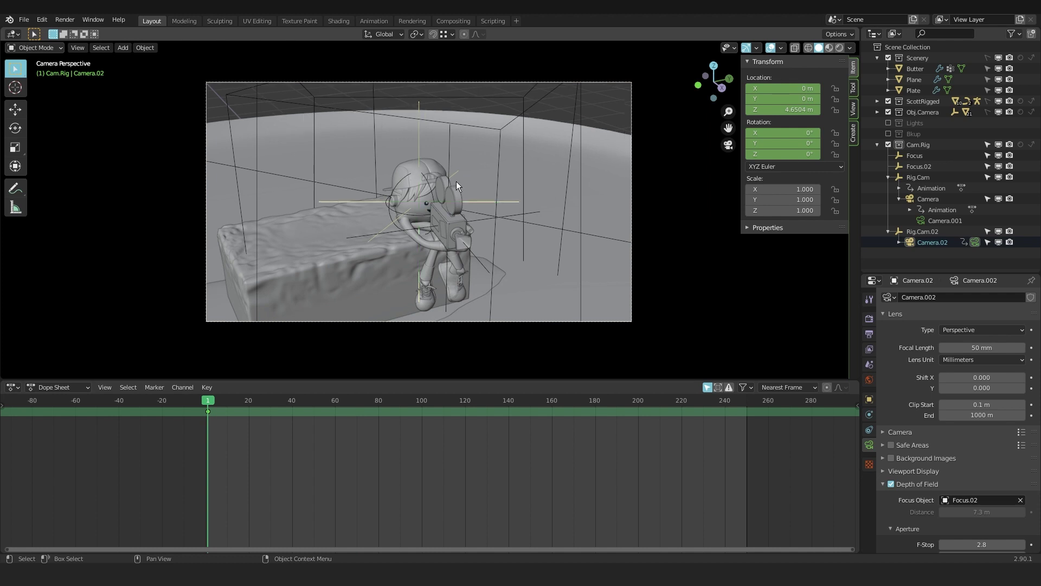
pyautogui.moveTo(982, 347); pyautogui.dragTo(1008, 347)
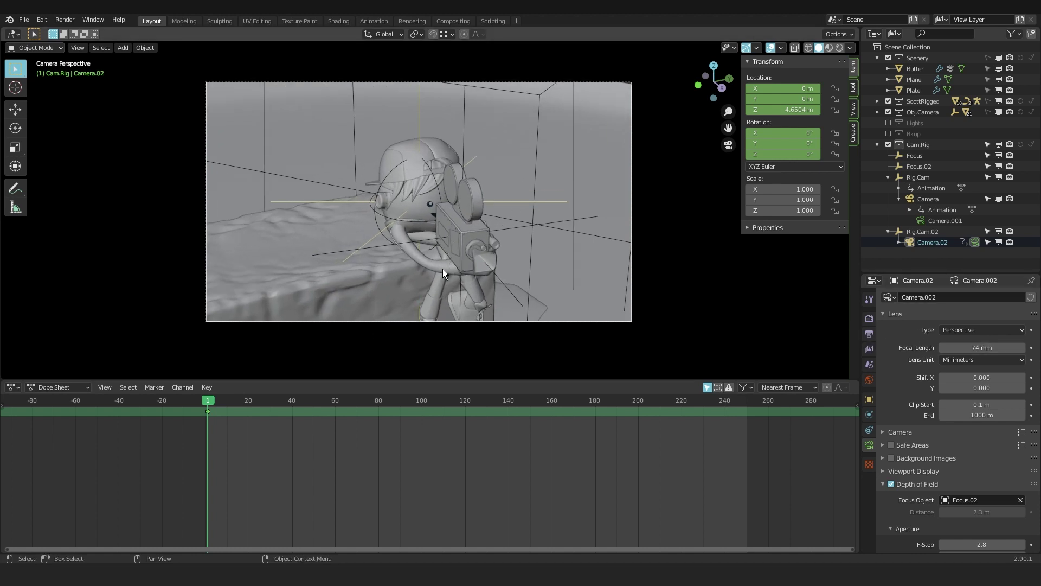
# Make the original Camera the active camera and play the animation through it, stopping at frame 111.
pyautogui.scroll(2, 467, 226)
pyautogui.moveTo(467, 227); pyautogui.dragTo(437, 222, button='middle')
pyautogui.scroll(-8, 437, 222)
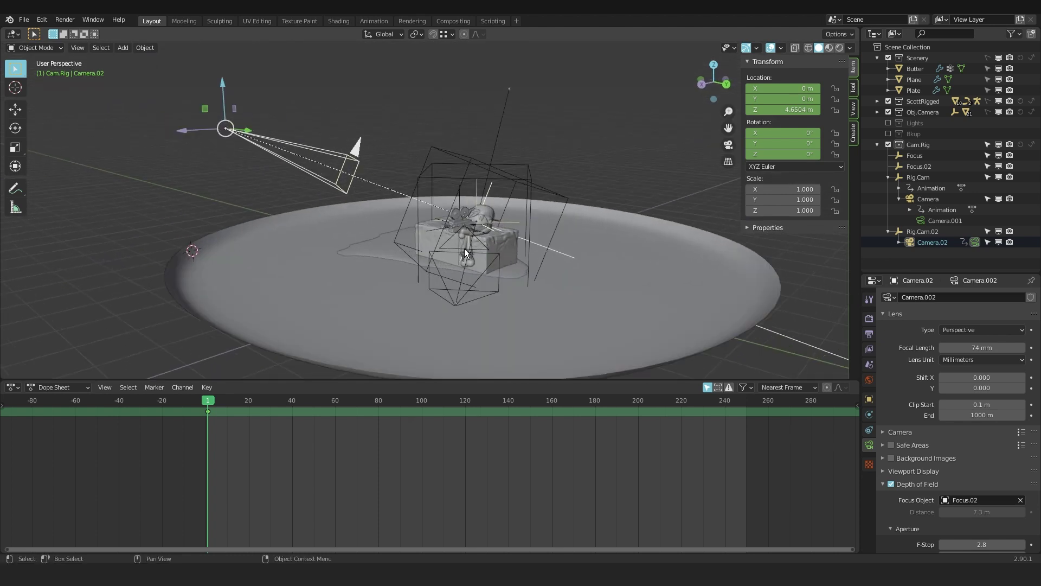
pyautogui.scroll(2, 465, 250)
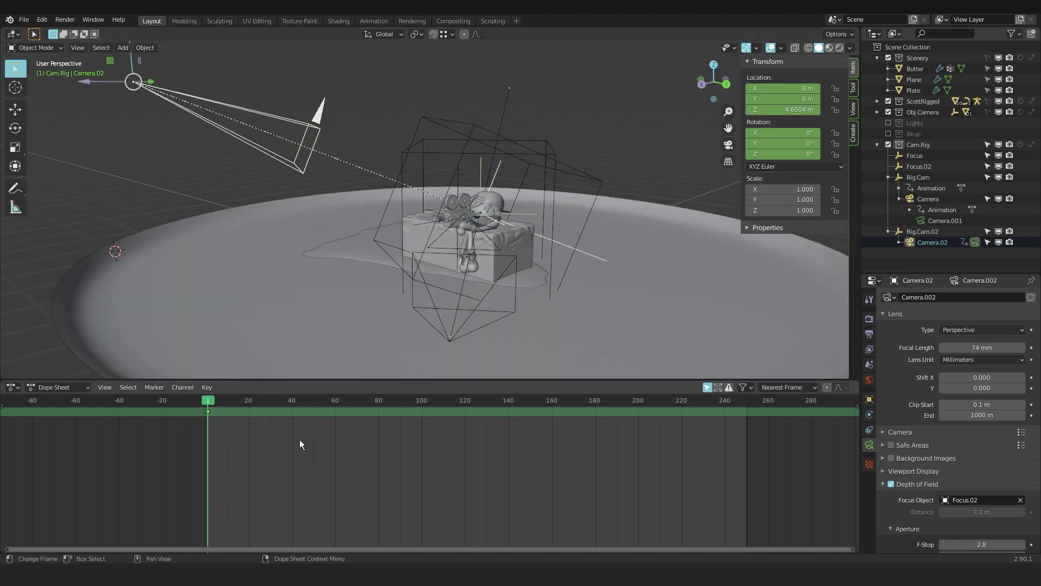
pyautogui.scroll(2, 460, 259)
pyautogui.scroll(-4, 460, 258)
pyautogui.scroll(3, 499, 233)
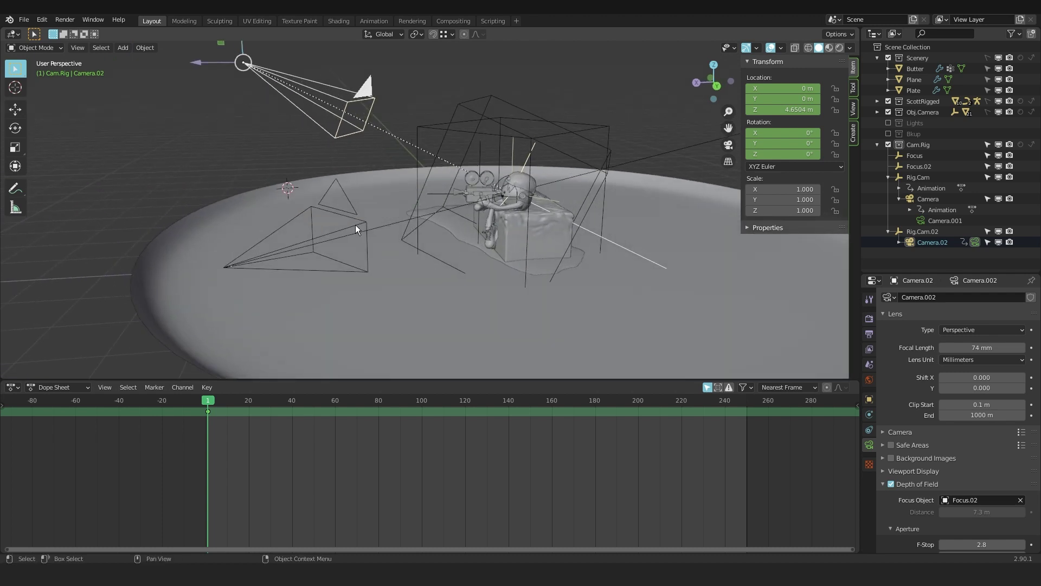
pyautogui.click(354, 222)
pyautogui.press('KP_0')
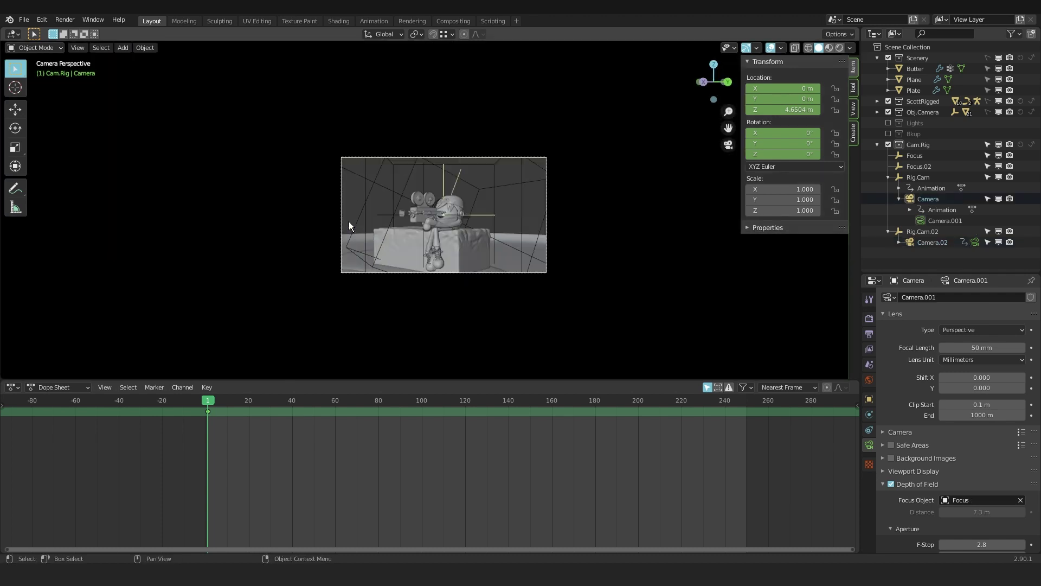
pyautogui.press('space')
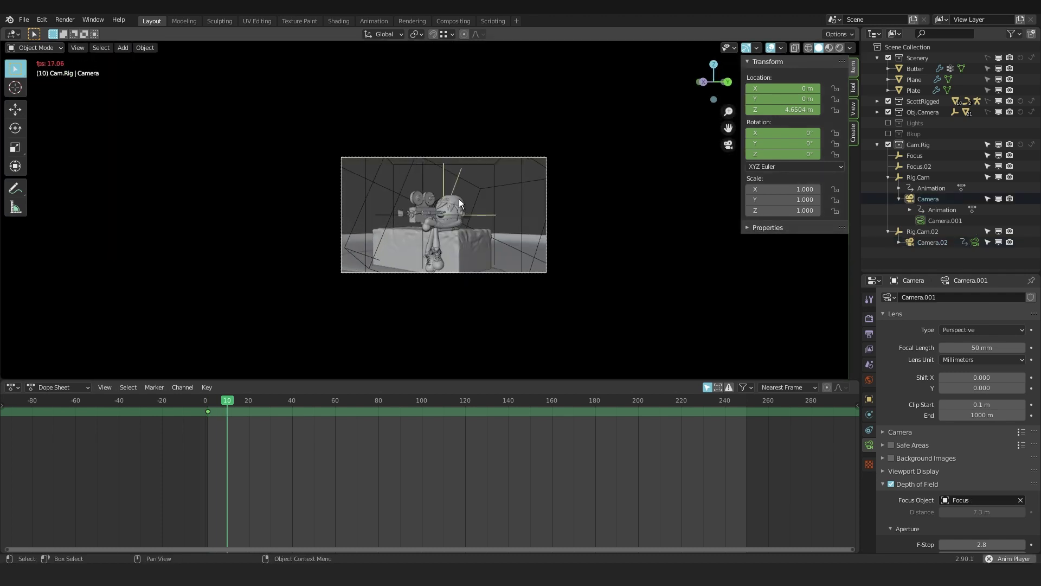
pyautogui.scroll(2, 525, 231)
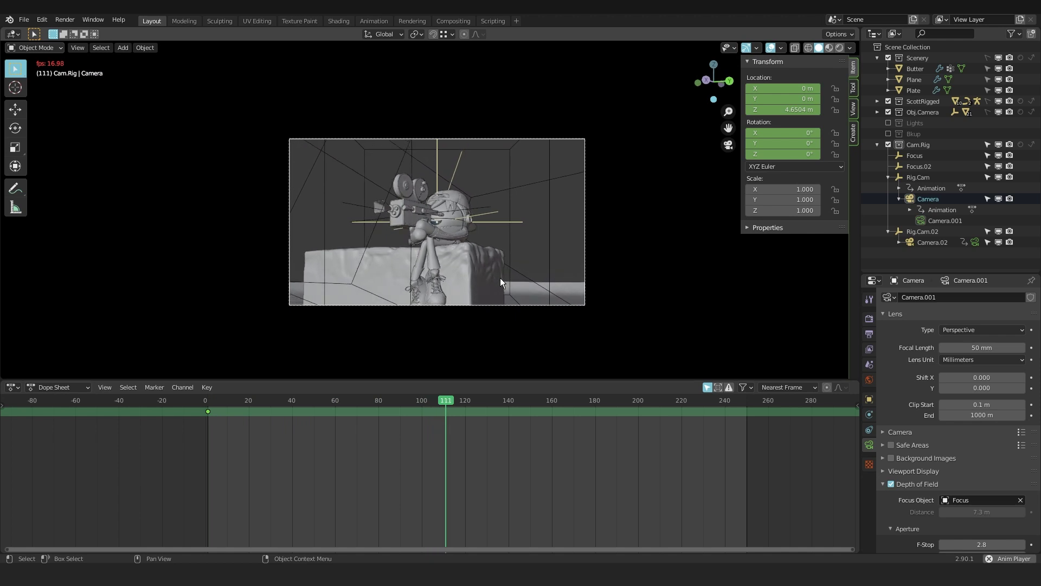
pyautogui.press('space')
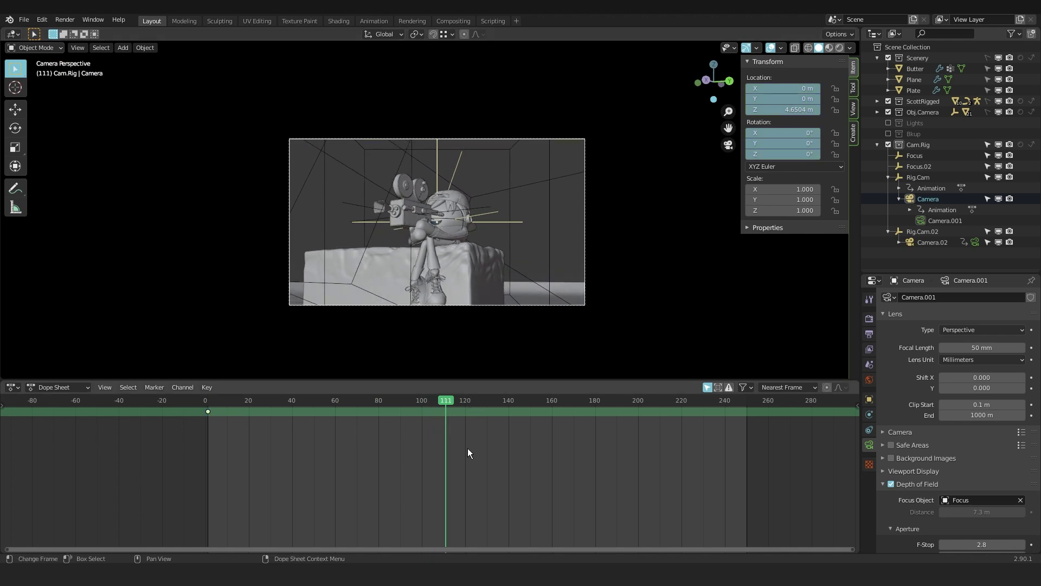
# Add a timeline marker at frame 111 and bind Camera.02 to it.
pyautogui.press('m')
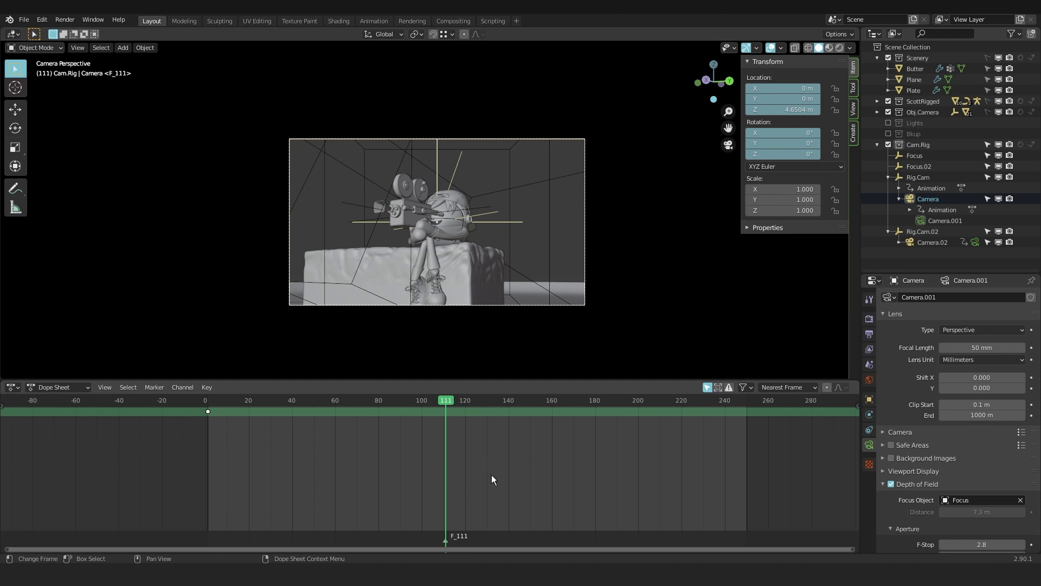
pyautogui.press('KP_0')
pyautogui.keyDown('shift'); pyautogui.moveTo(467, 135); pyautogui.dragTo(438, 159, button='middle'); pyautogui.keyUp('shift')
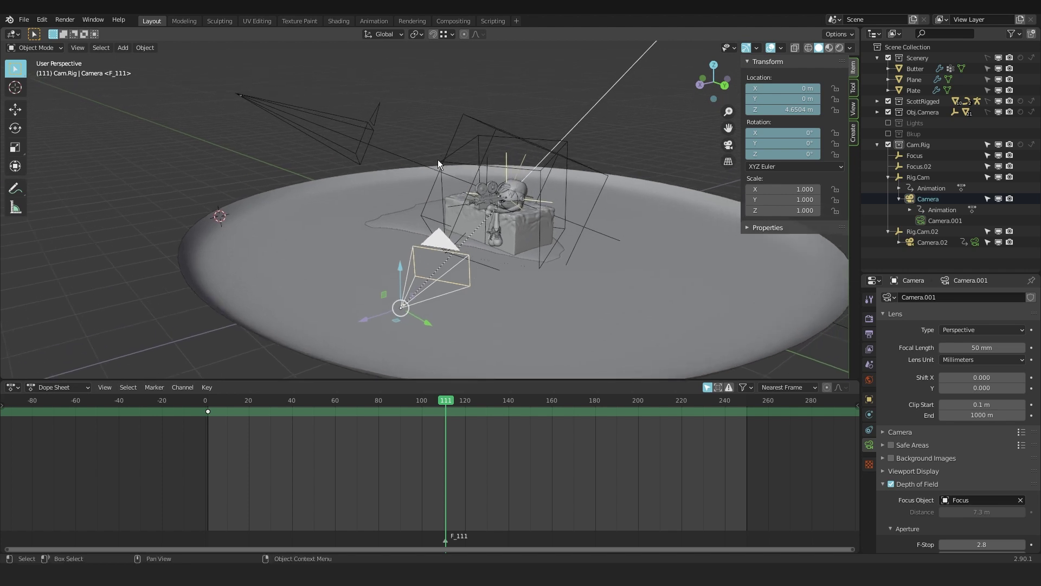
pyautogui.click(366, 144)
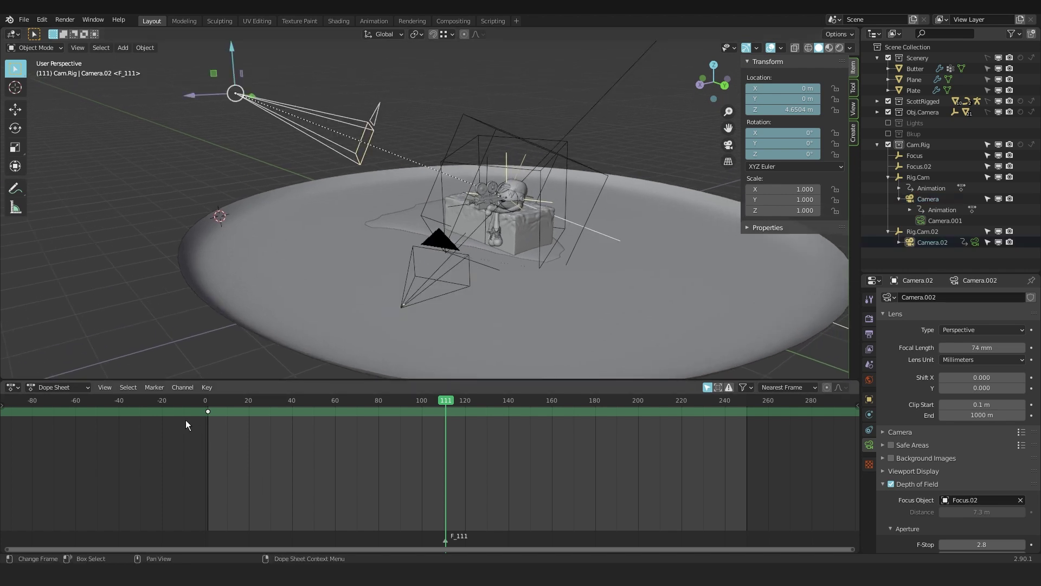
pyautogui.click(160, 392)
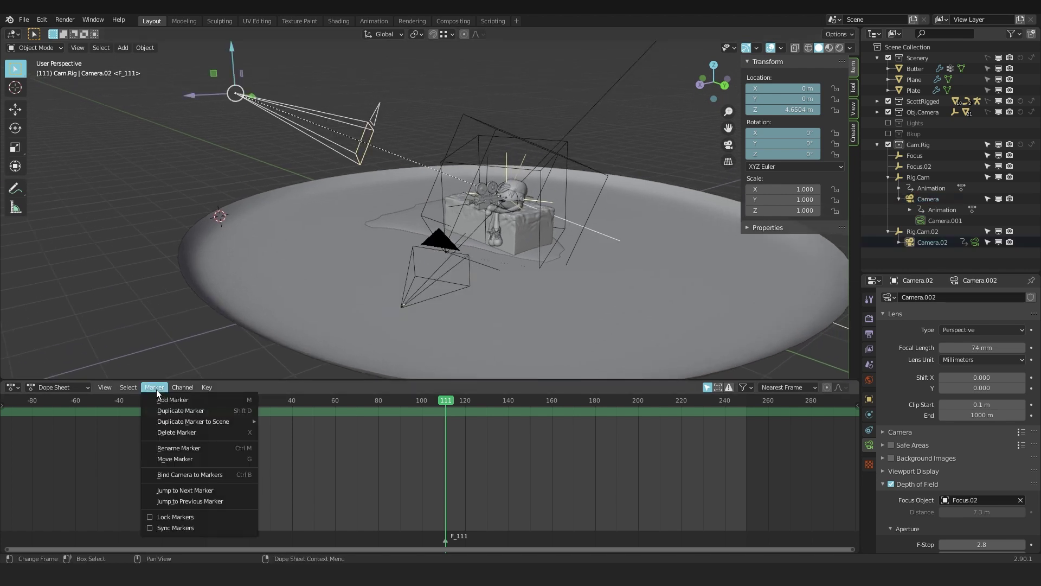
pyautogui.click(184, 476)
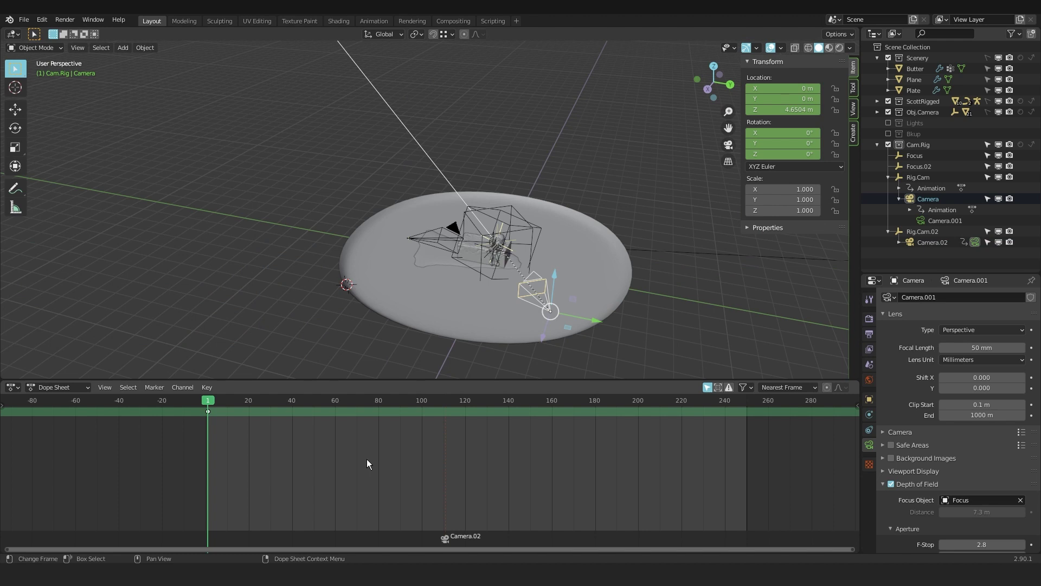
# Add a timeline marker at frame 1 and bind the original Camera to it.
pyautogui.press('m')
pyautogui.click(544, 280)
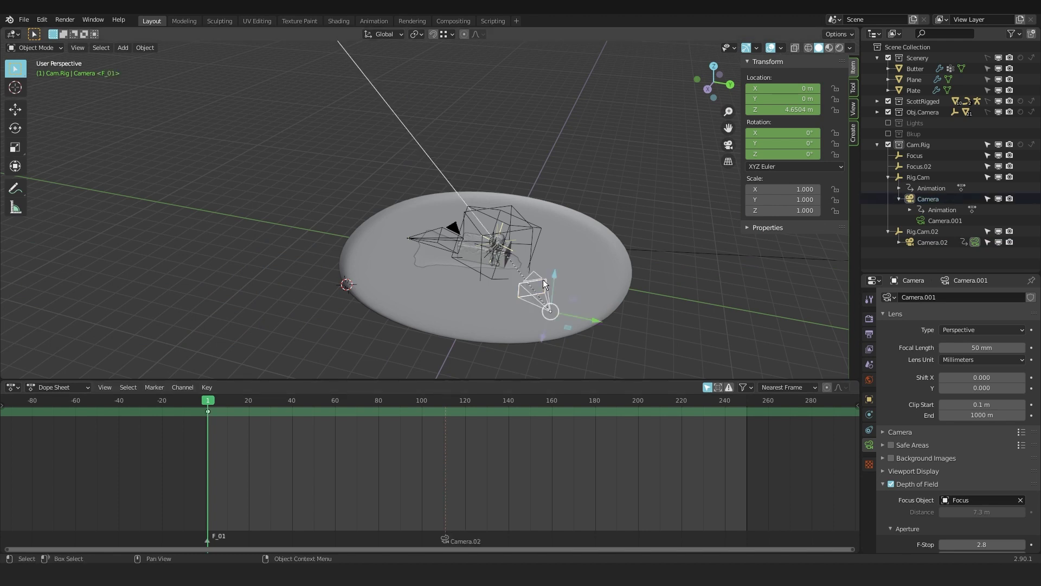
pyautogui.press('ctrl')
pyautogui.hotkey('ctrl', 'b')
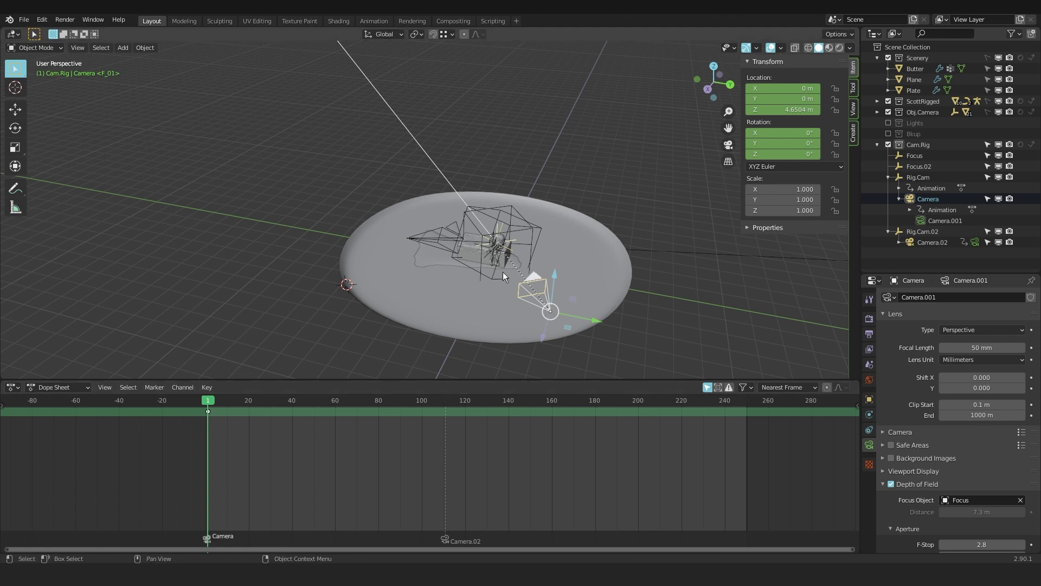
# Play the animation in camera view past frame 111 to check the switch from Camera to Camera.02.
pyautogui.press('KP_0')
pyautogui.press('space')
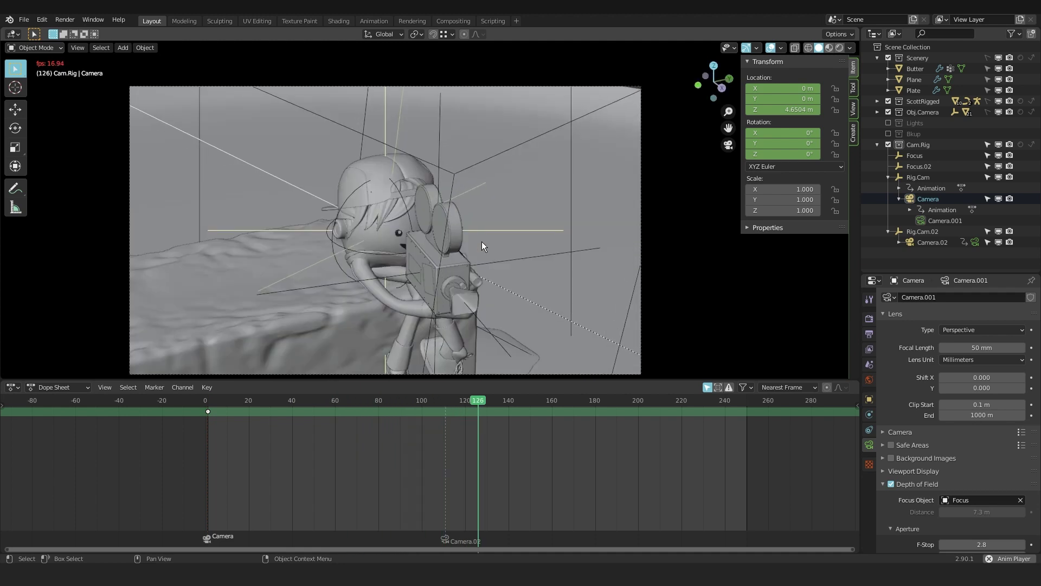
pyautogui.press('space')
pyautogui.moveTo(481, 242); pyautogui.dragTo(462, 168, button='middle')
pyautogui.click(571, 184)
pyautogui.press('s')
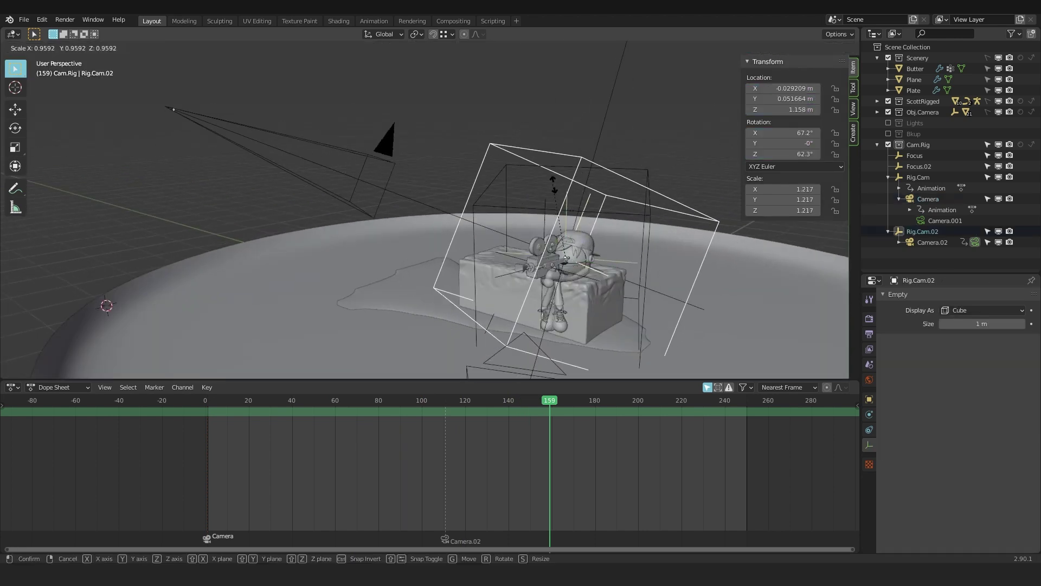
pyautogui.rightClick(546, 185)
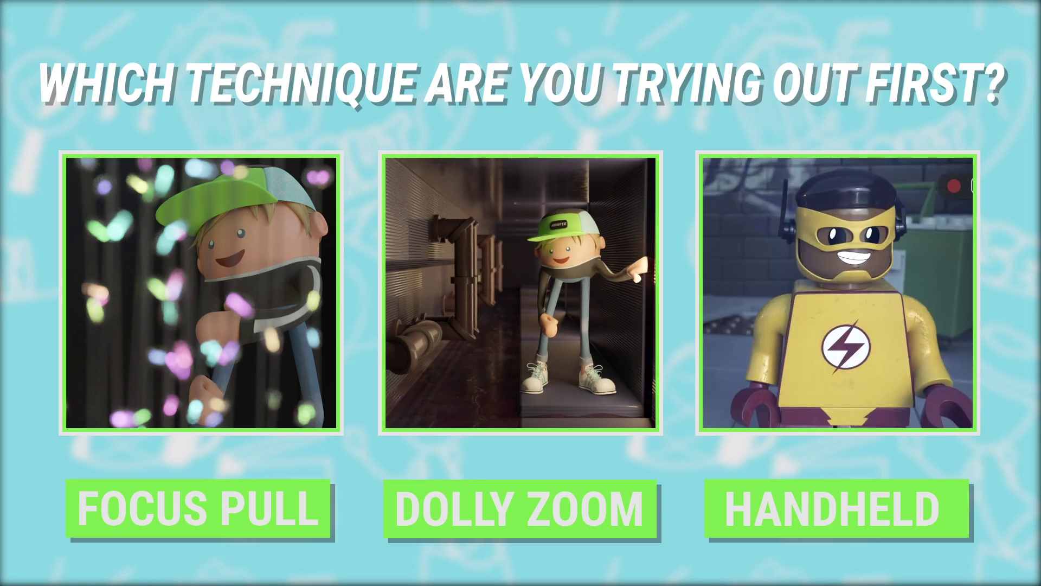